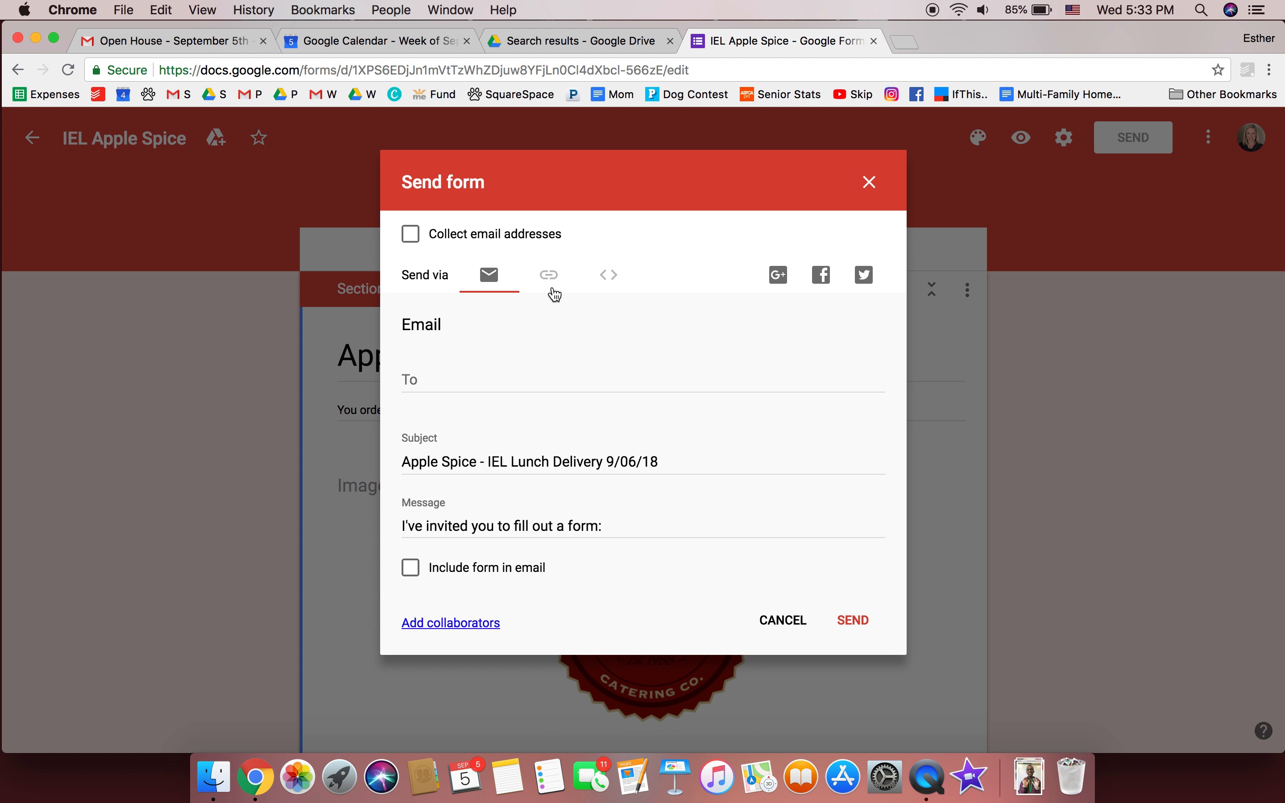
# Open the Send form dialog for the Apple Spice - IEL Lunch Delivery 9/06/18 form
pyautogui.click(554, 291)
# Copy the shortened form link and load the live lunch form in a new tab
pyautogui.click(447, 394)
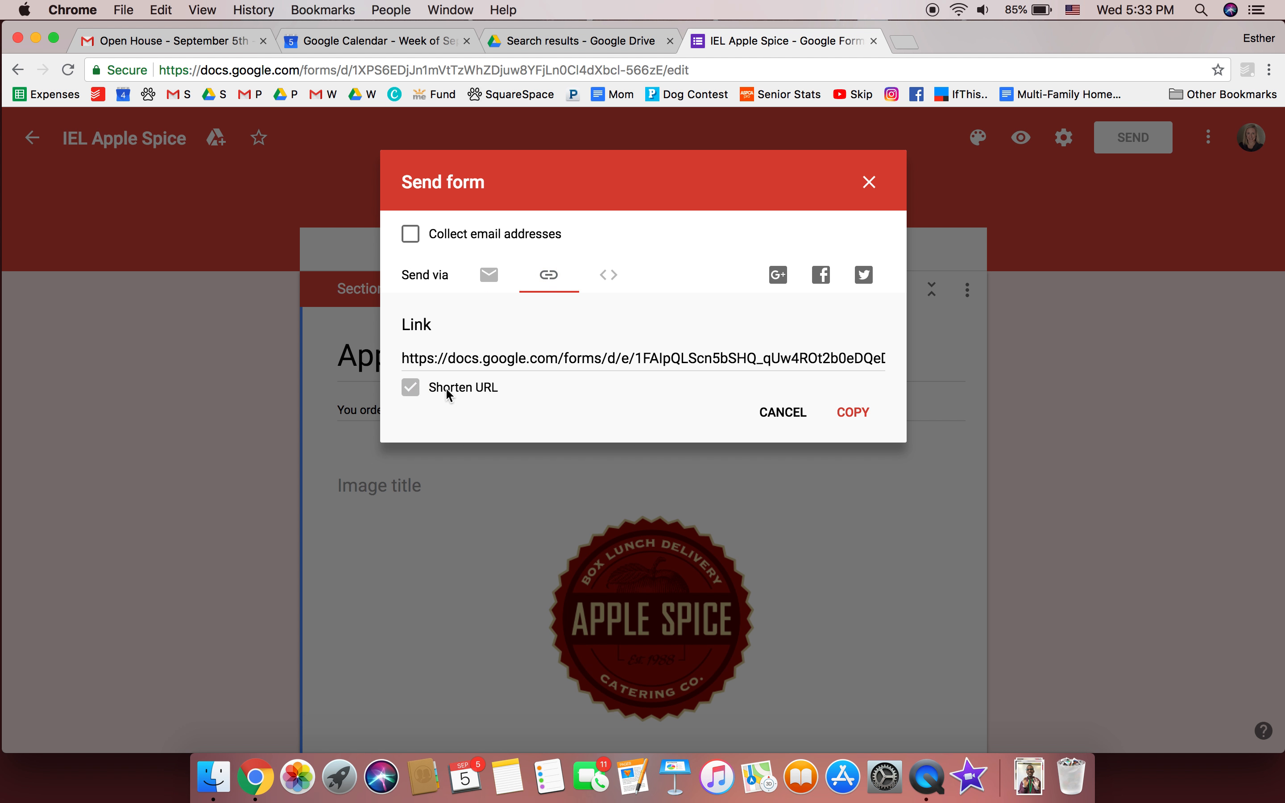
pyautogui.click(850, 418)
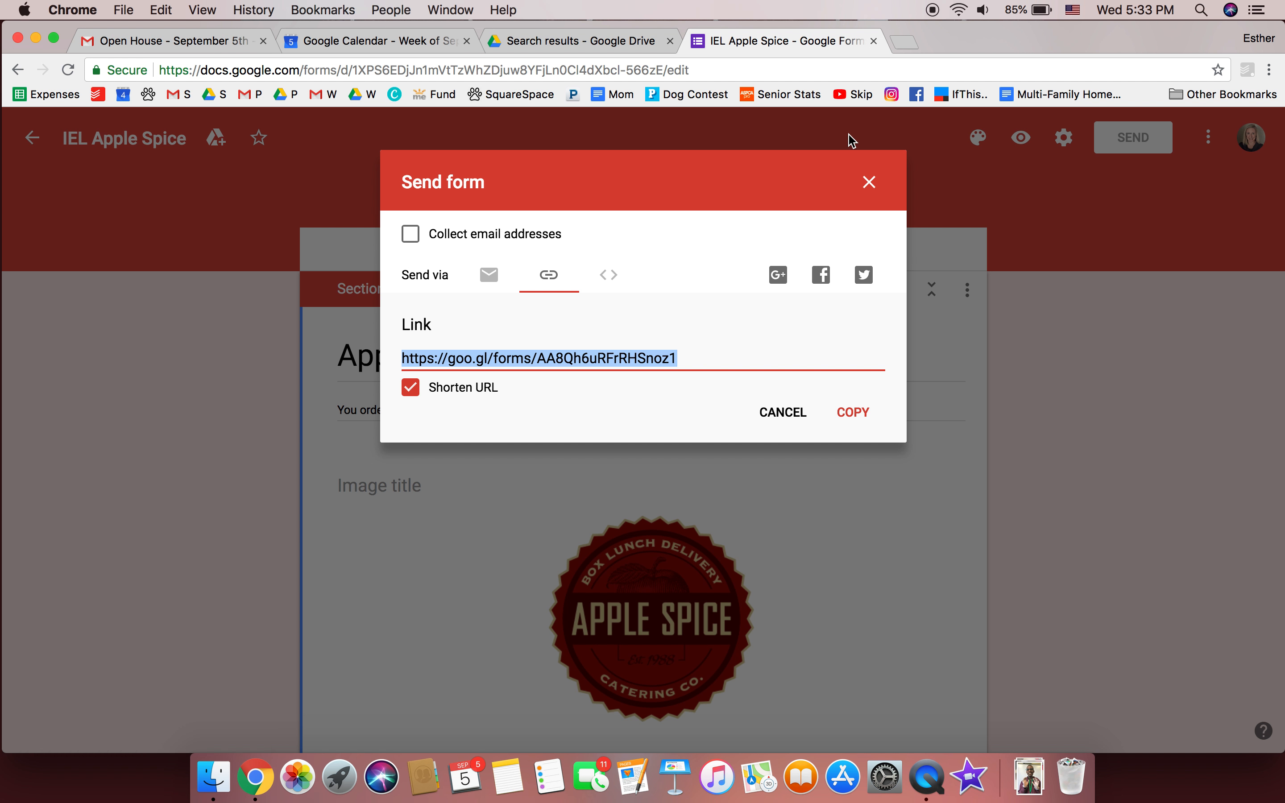
pyautogui.click(913, 40)
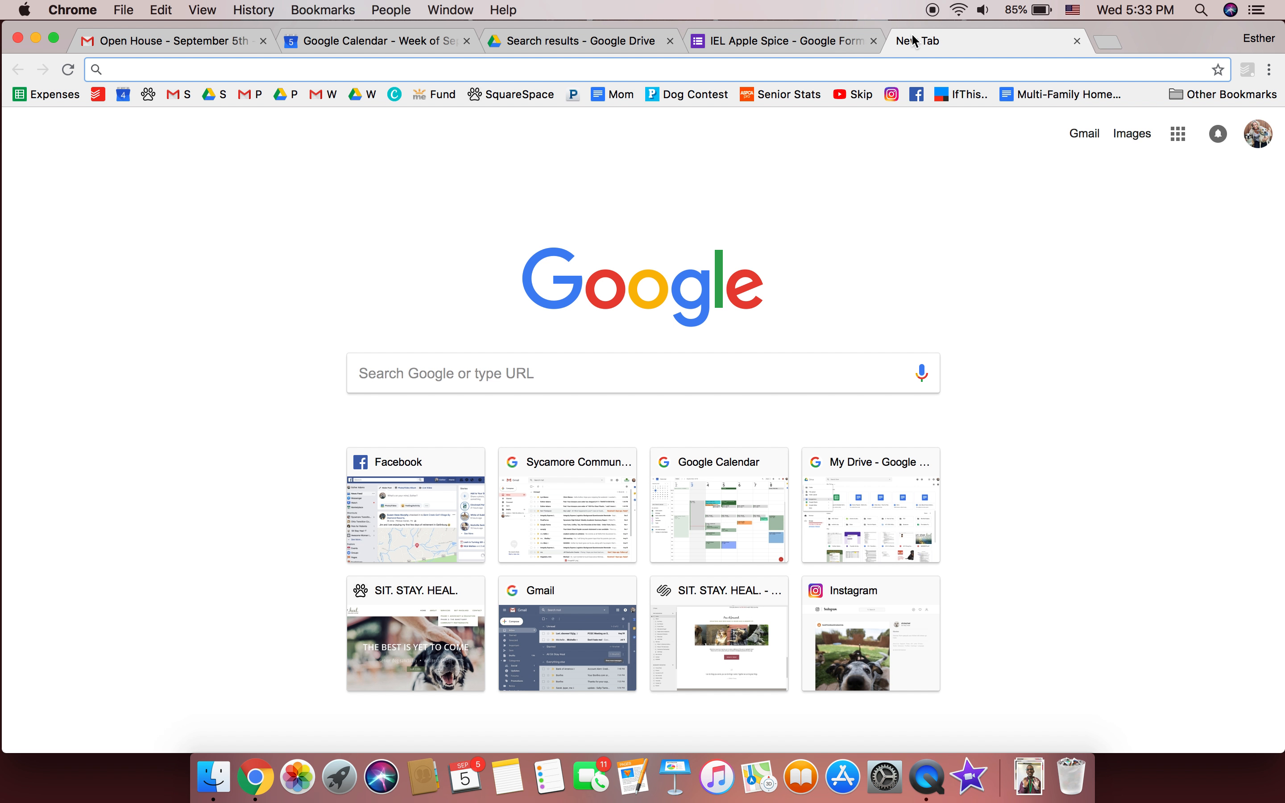
pyautogui.press('super+v')
pyautogui.press('Return')
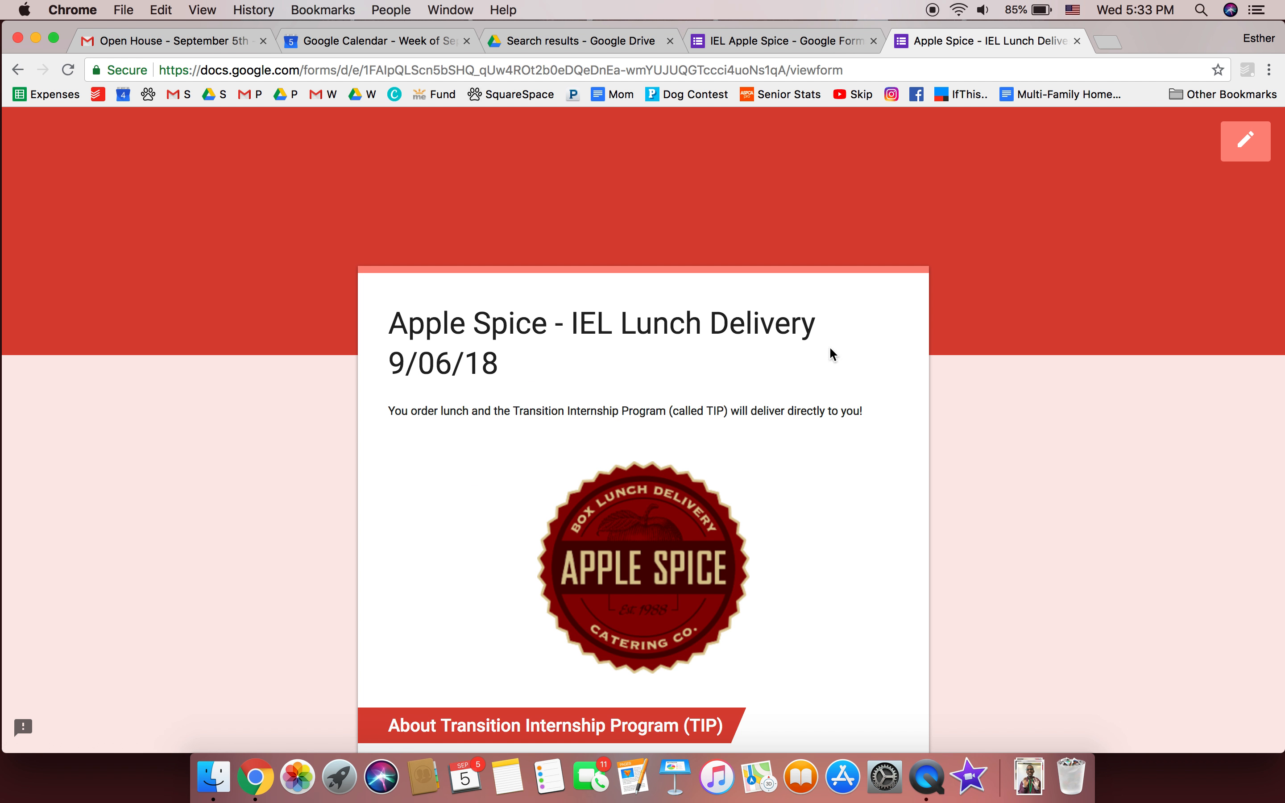
pyautogui.scroll(-10, 830, 346)
pyautogui.scroll(10, 829, 345)
# Return to the Drive 'iel' results and open the IEL Apple Spice (Responses) spreadsheet
pyautogui.click(545, 42)
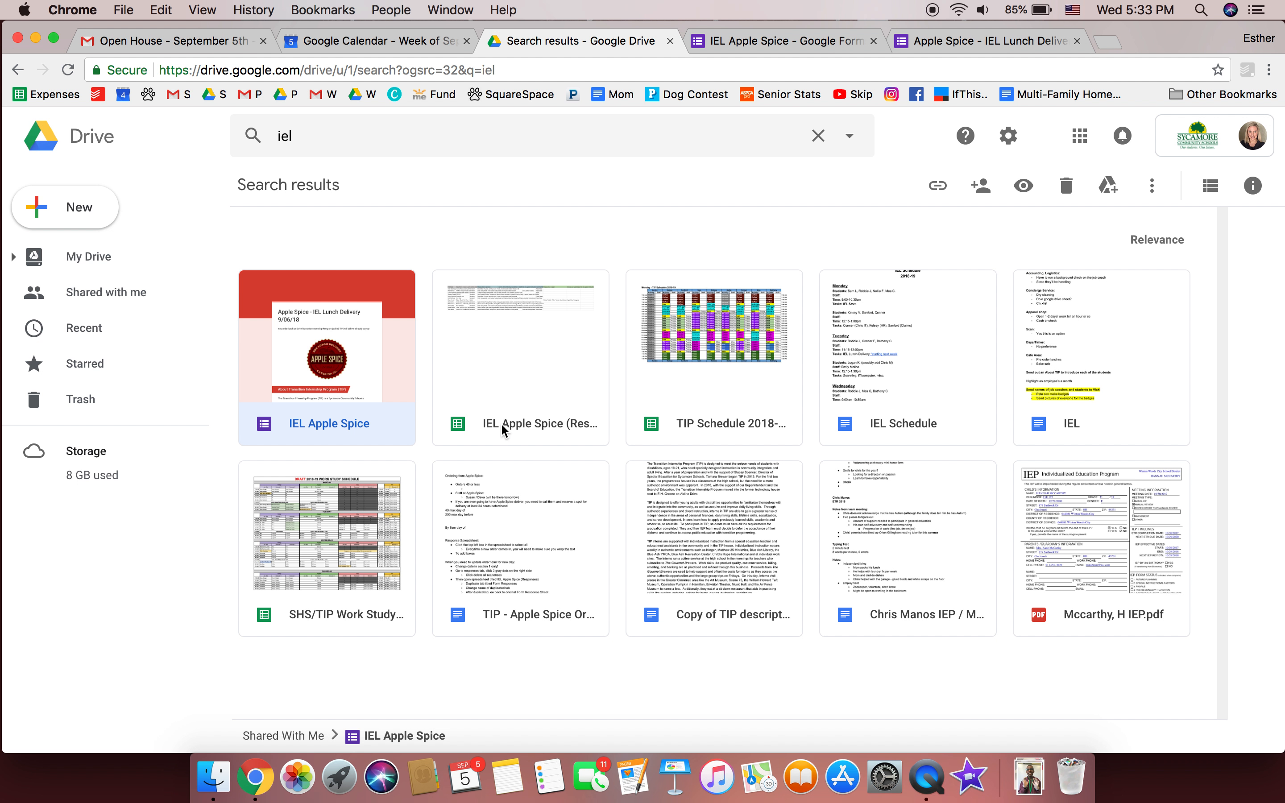
pyautogui.doubleClick(537, 425)
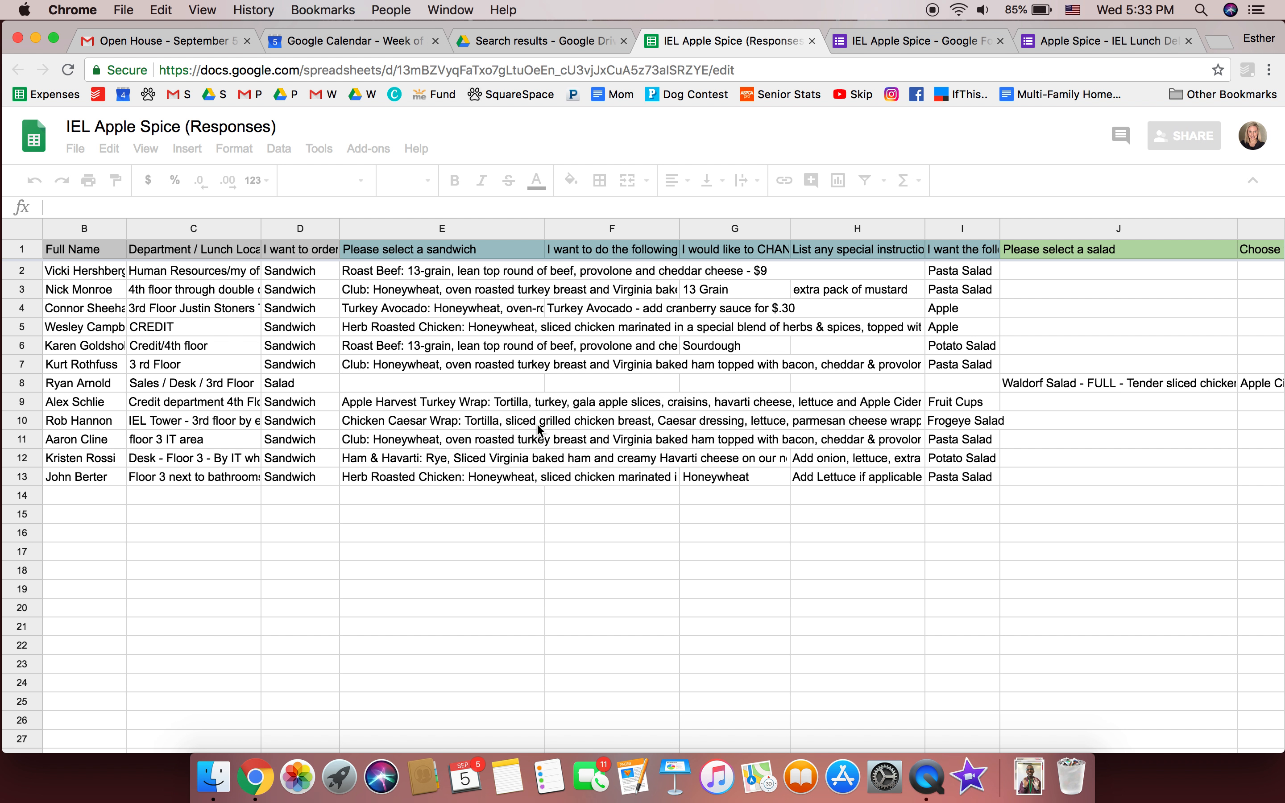
# Wrap the text in every cell of the sheet
pyautogui.click(19, 232)
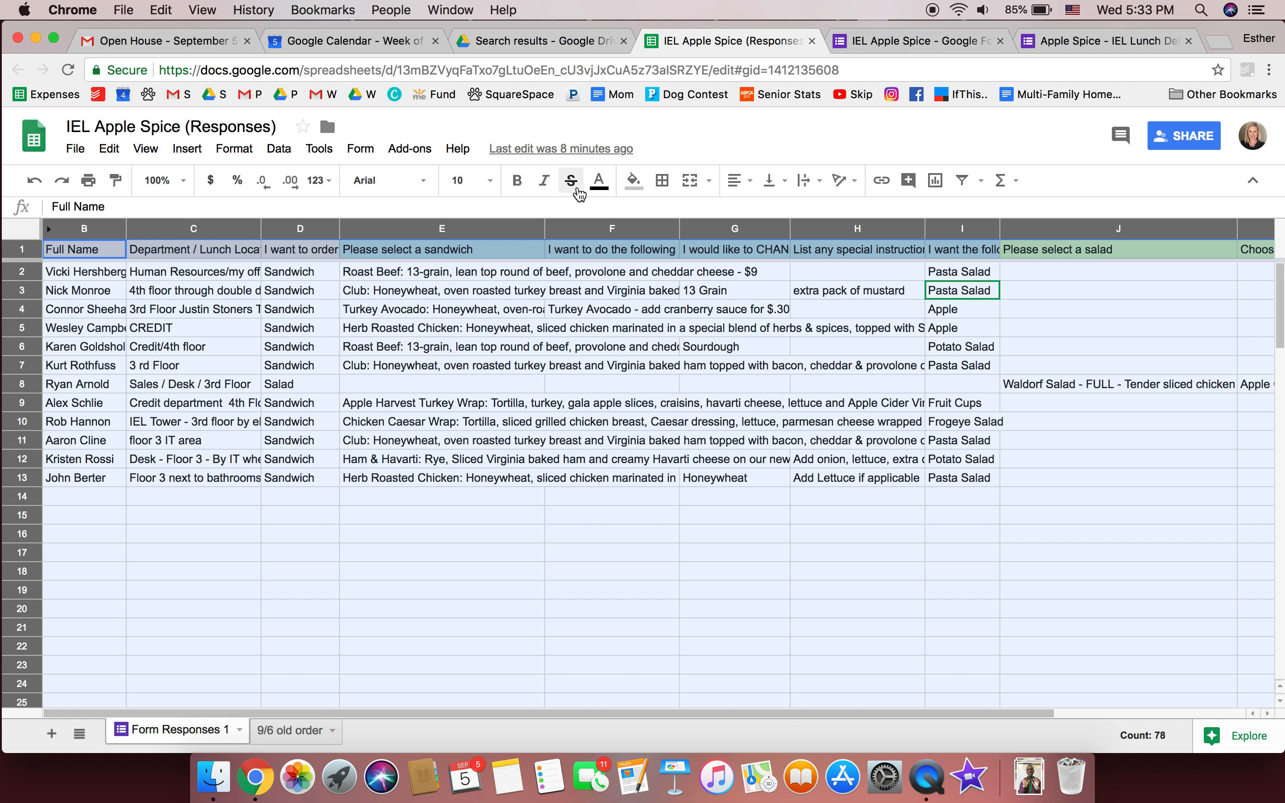
pyautogui.click(821, 183)
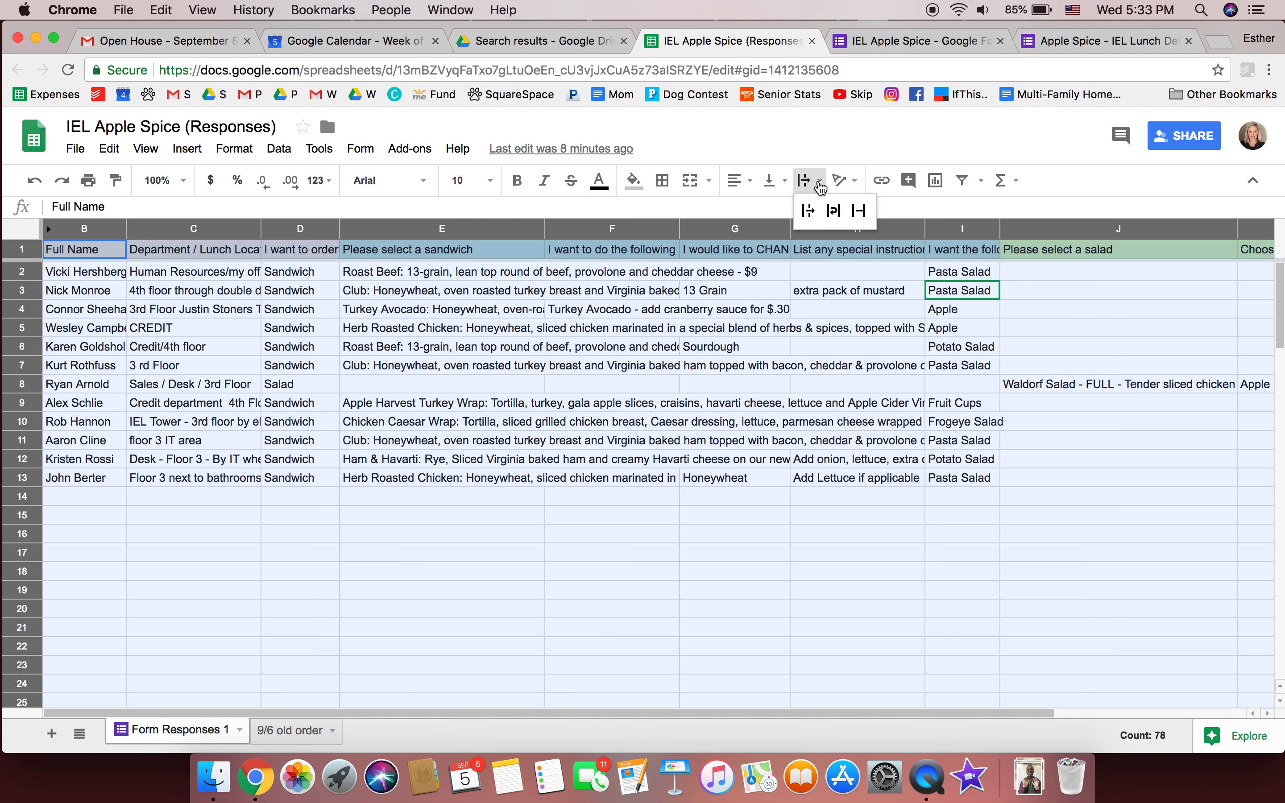
pyautogui.click(839, 217)
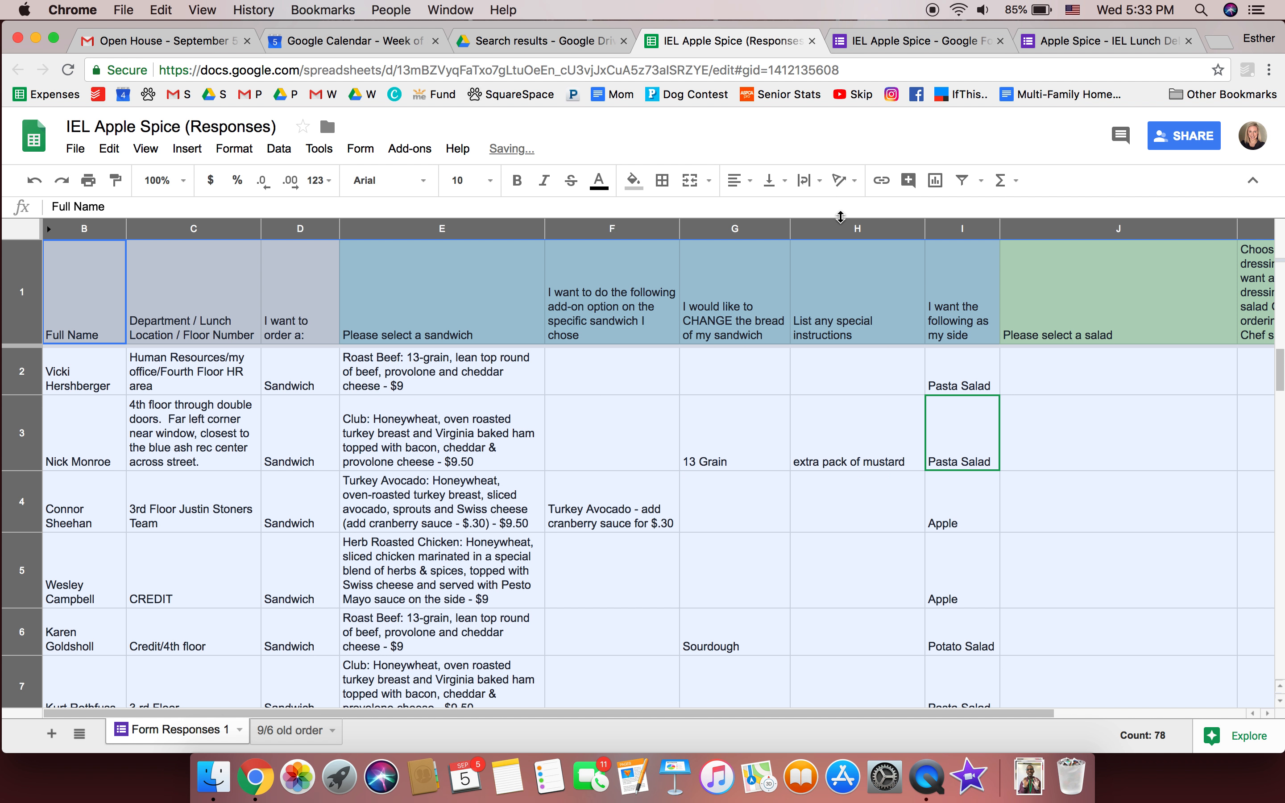
pyautogui.click(486, 376)
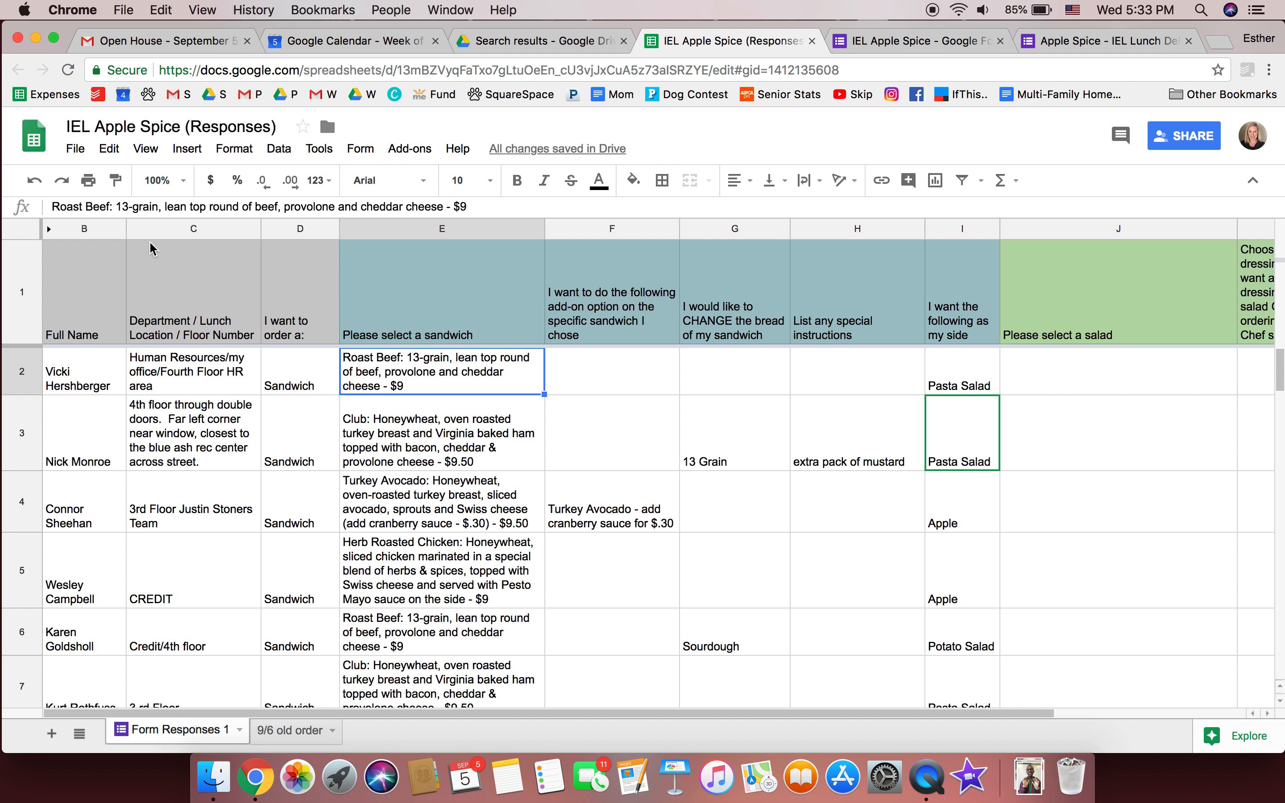
# Align all cell contents to the top, then select the header and order rows
pyautogui.click(22, 229)
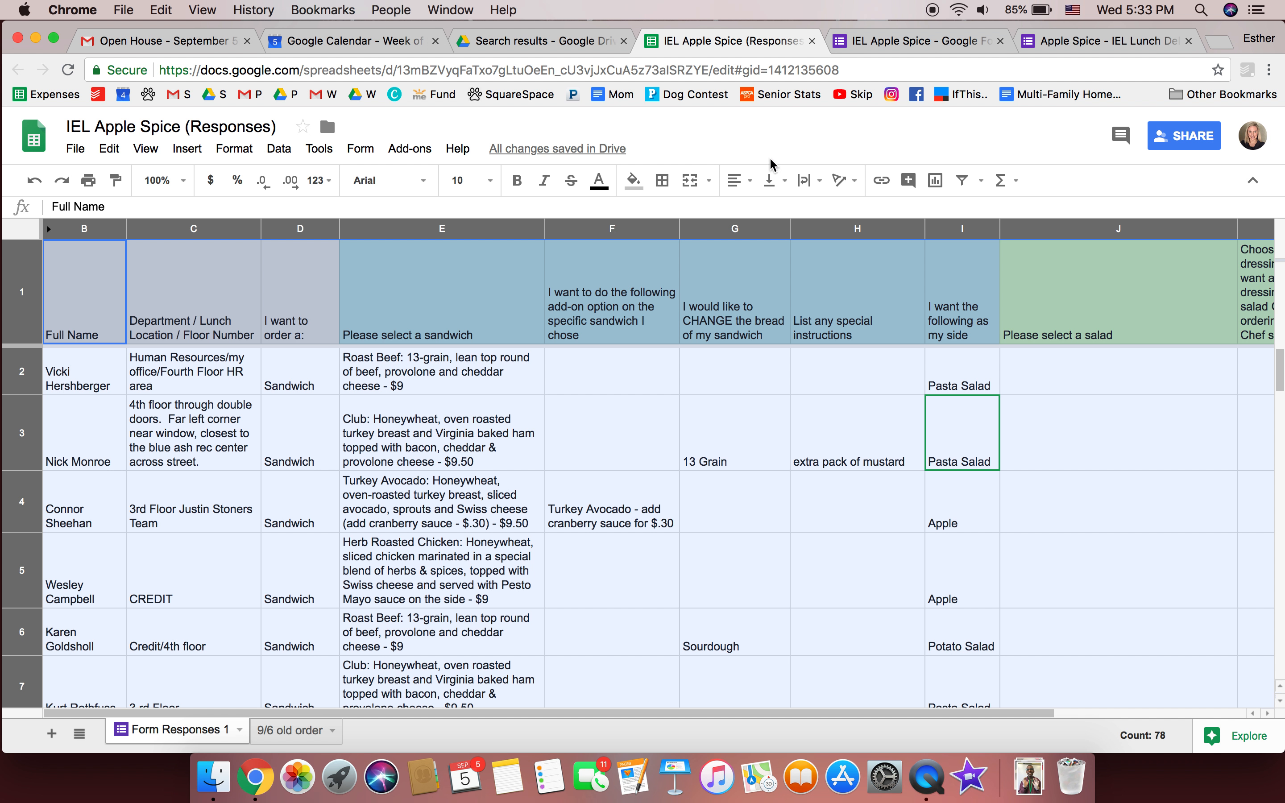
pyautogui.click(773, 180)
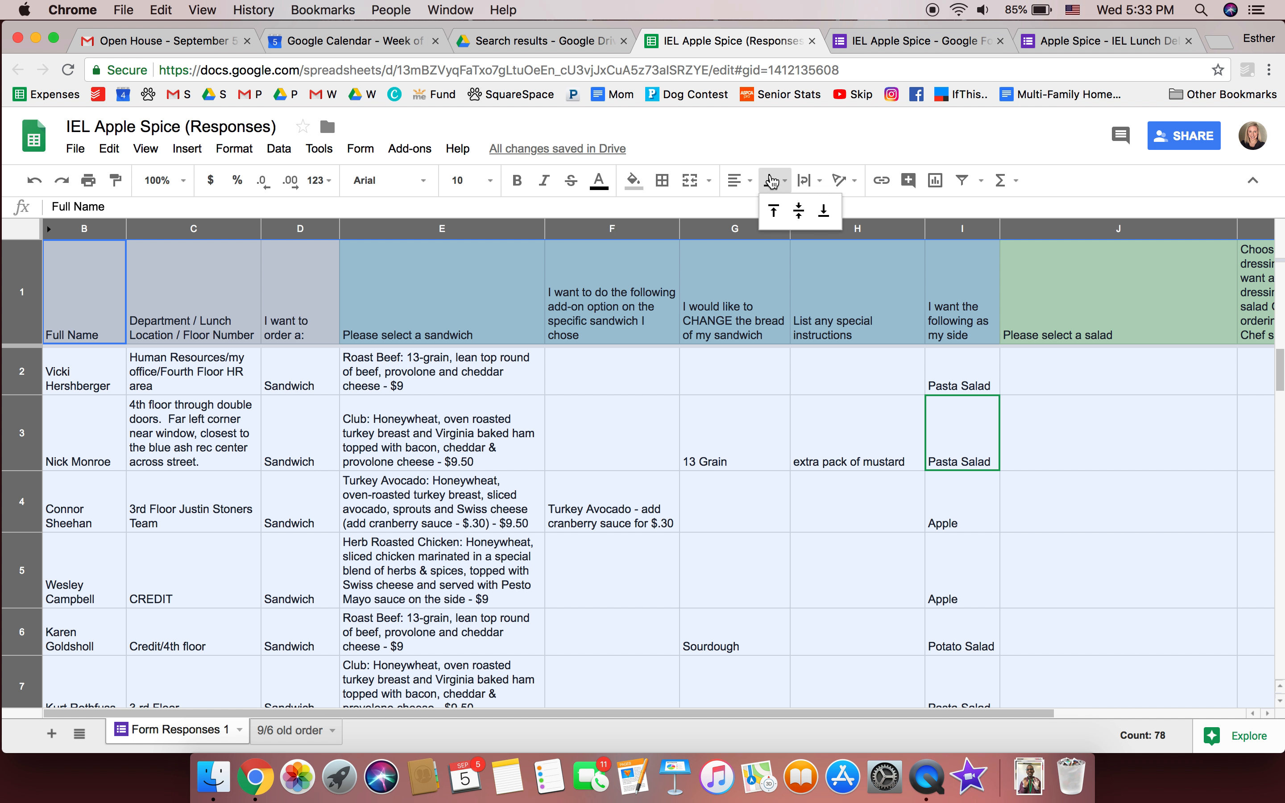
pyautogui.click(779, 220)
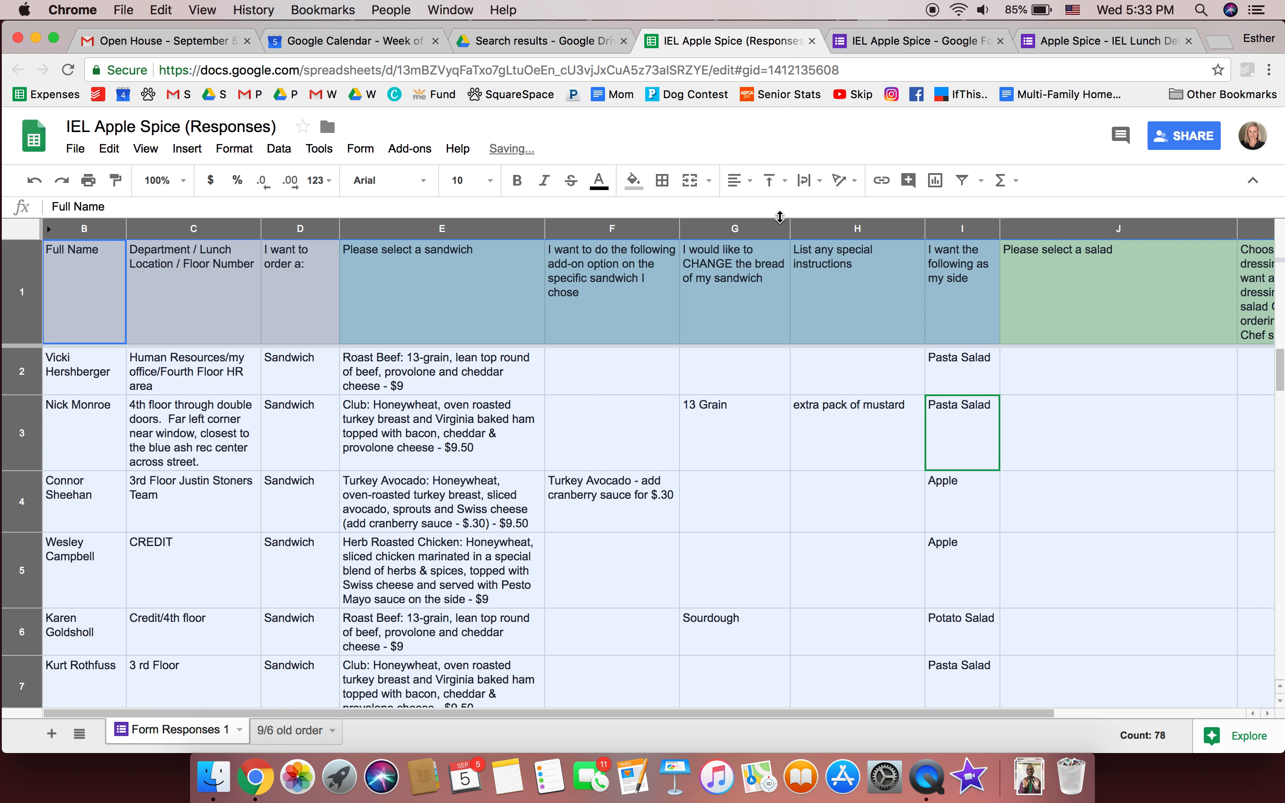
pyautogui.click(559, 357)
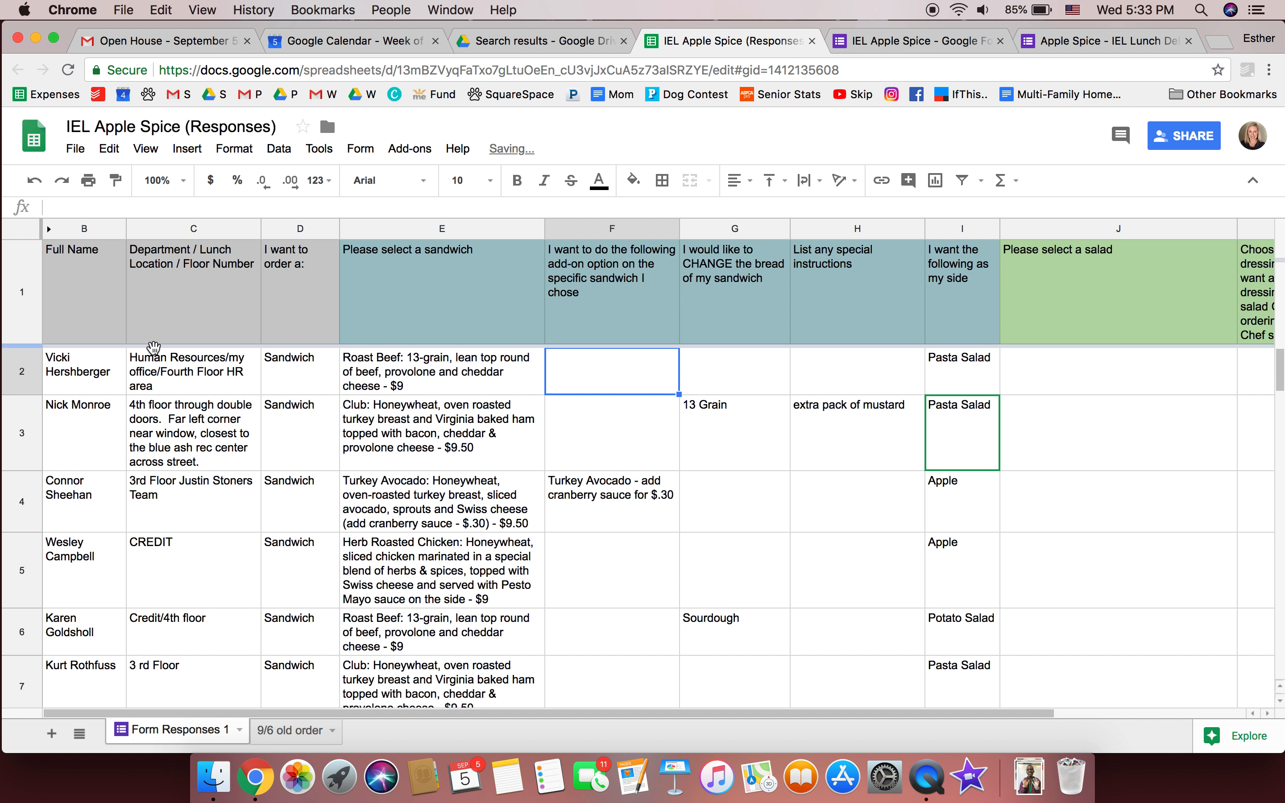
pyautogui.moveTo(24, 319)
pyautogui.mouseDown()
pyautogui.moveTo(5, 749)
pyautogui.moveTo(63, 348)
pyautogui.moveTo(47, 467)
pyautogui.moveTo(58, 611)
pyautogui.moveTo(22, 781)
pyautogui.moveTo(17, 633)
pyautogui.moveTo(15, 706)
pyautogui.moveTo(24, 563)
pyautogui.moveTo(48, 497)
pyautogui.moveTo(35, 511)
pyautogui.mouseUp()
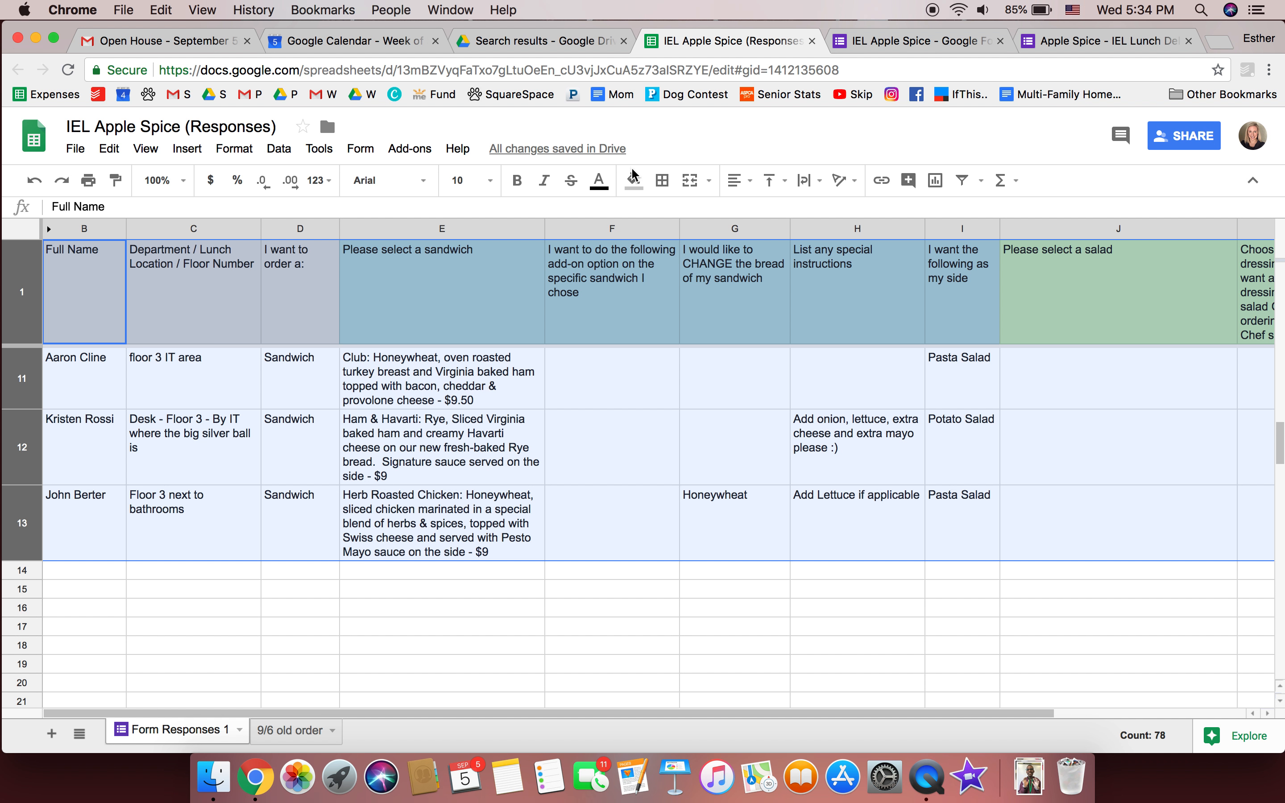
# Apply all borders to the selected header and order rows
pyautogui.click(663, 181)
pyautogui.click(671, 218)
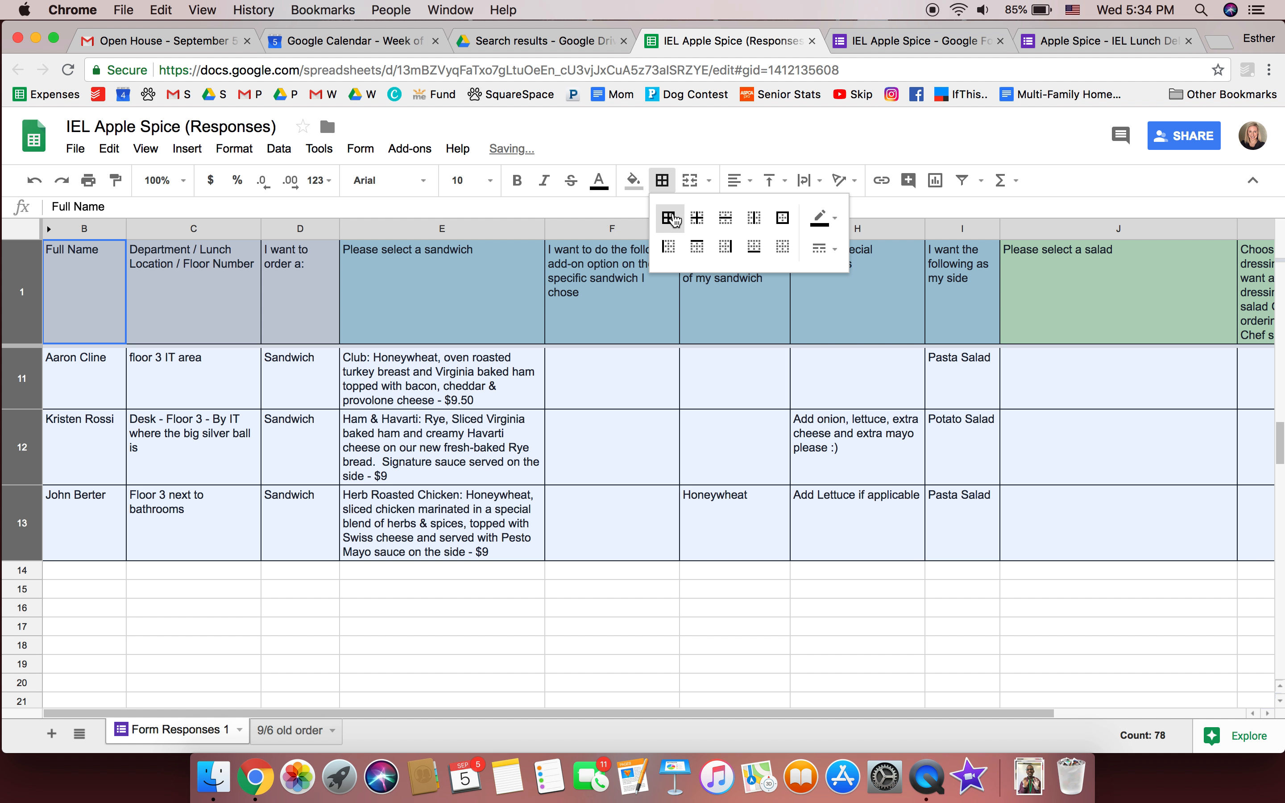
pyautogui.click(498, 422)
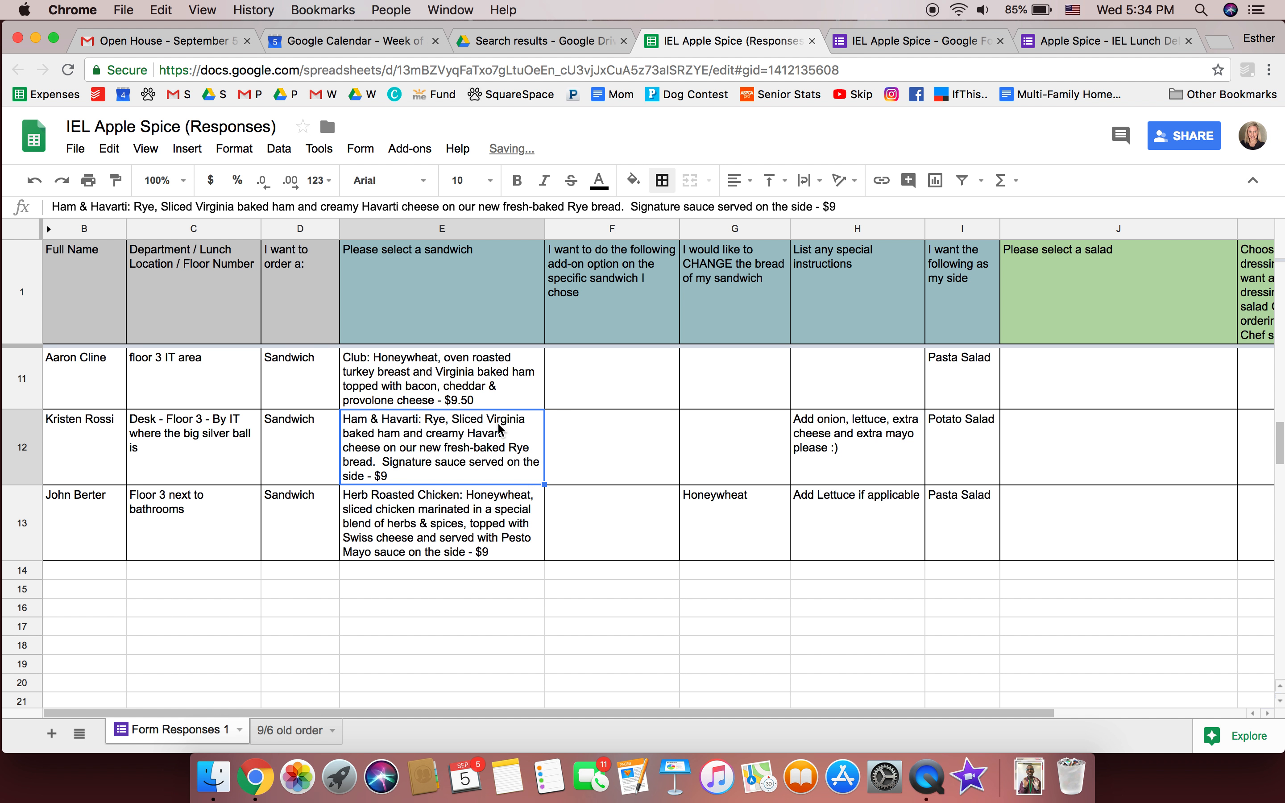
pyautogui.scroll(-2, 498, 422)
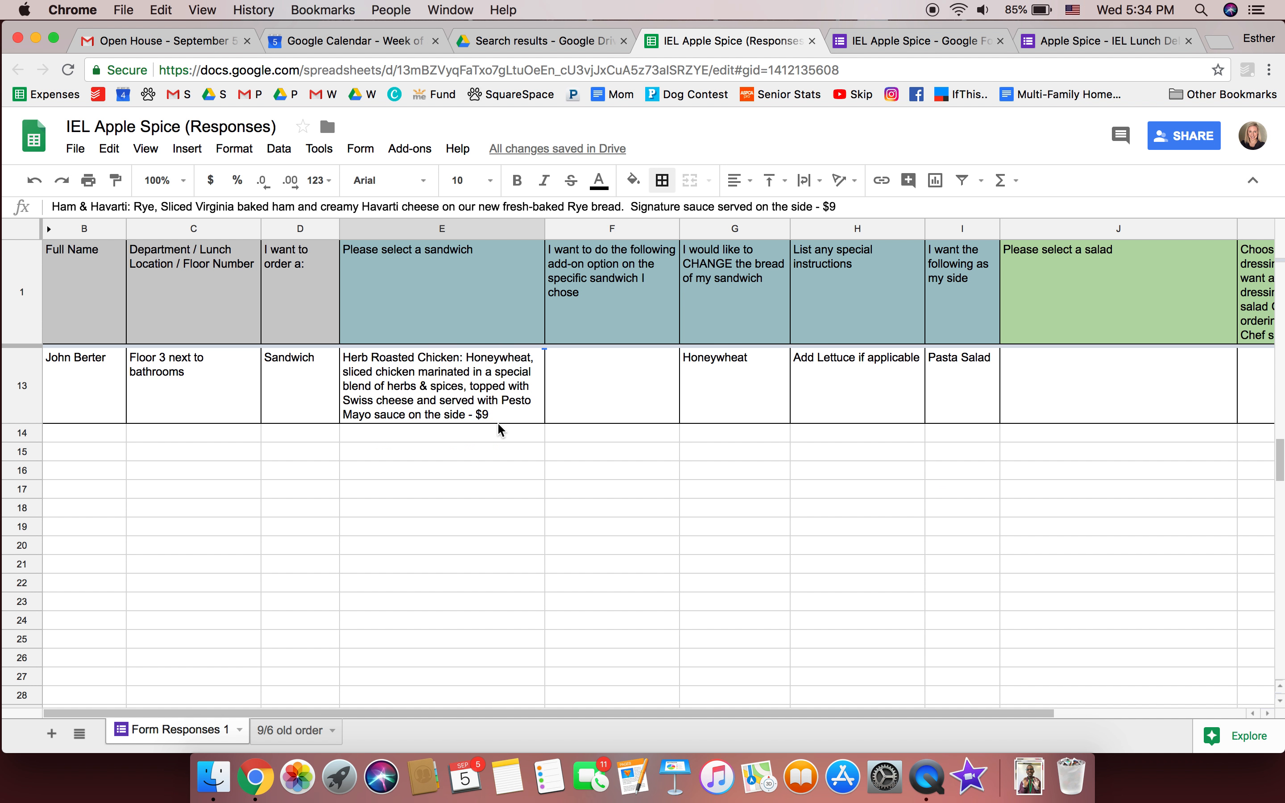
pyautogui.scroll(6, 498, 424)
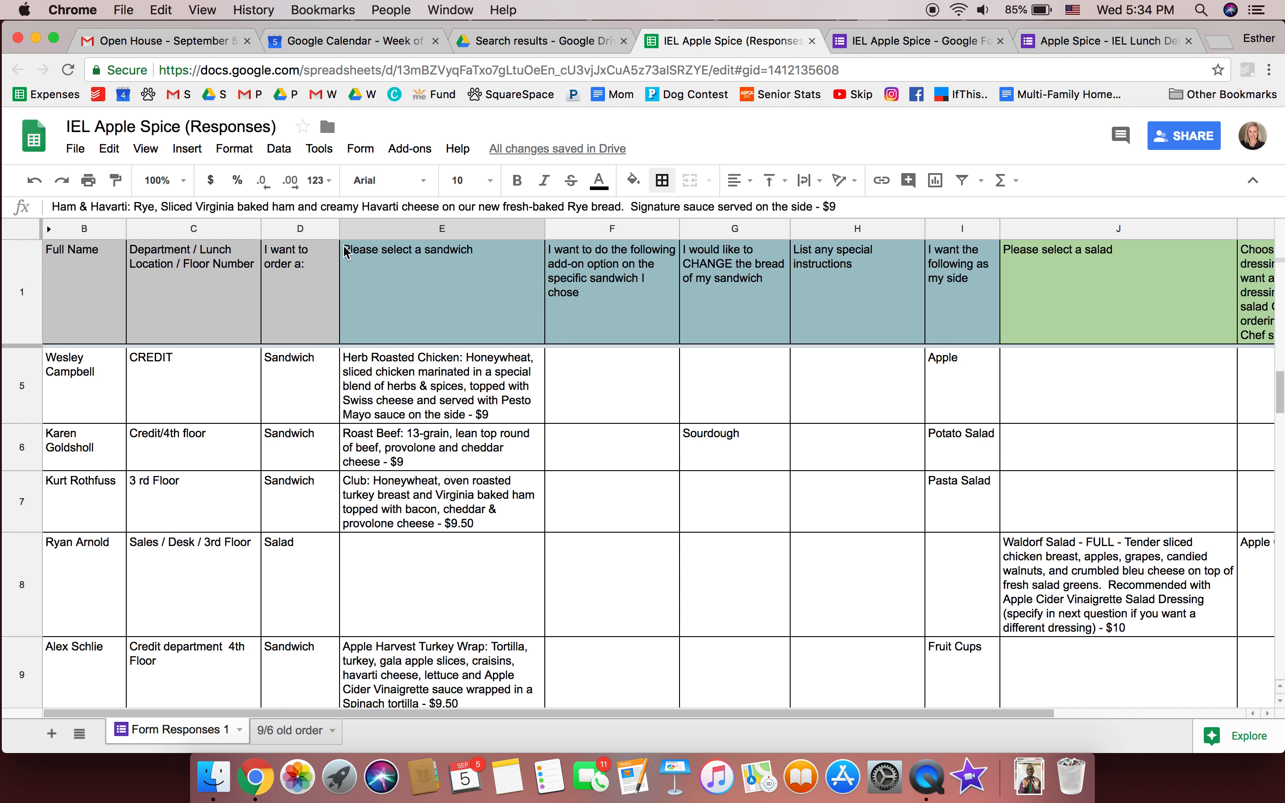
# Rename the 'Please select a sandwich' header in E1 to 'Type:'
pyautogui.click(390, 278)
pyautogui.press('Delete')
pyautogui.write('Tyoe')
pyautogui.press('BackSpace')
pyautogui.press('BackSpace')
pyautogui.write('pe:')
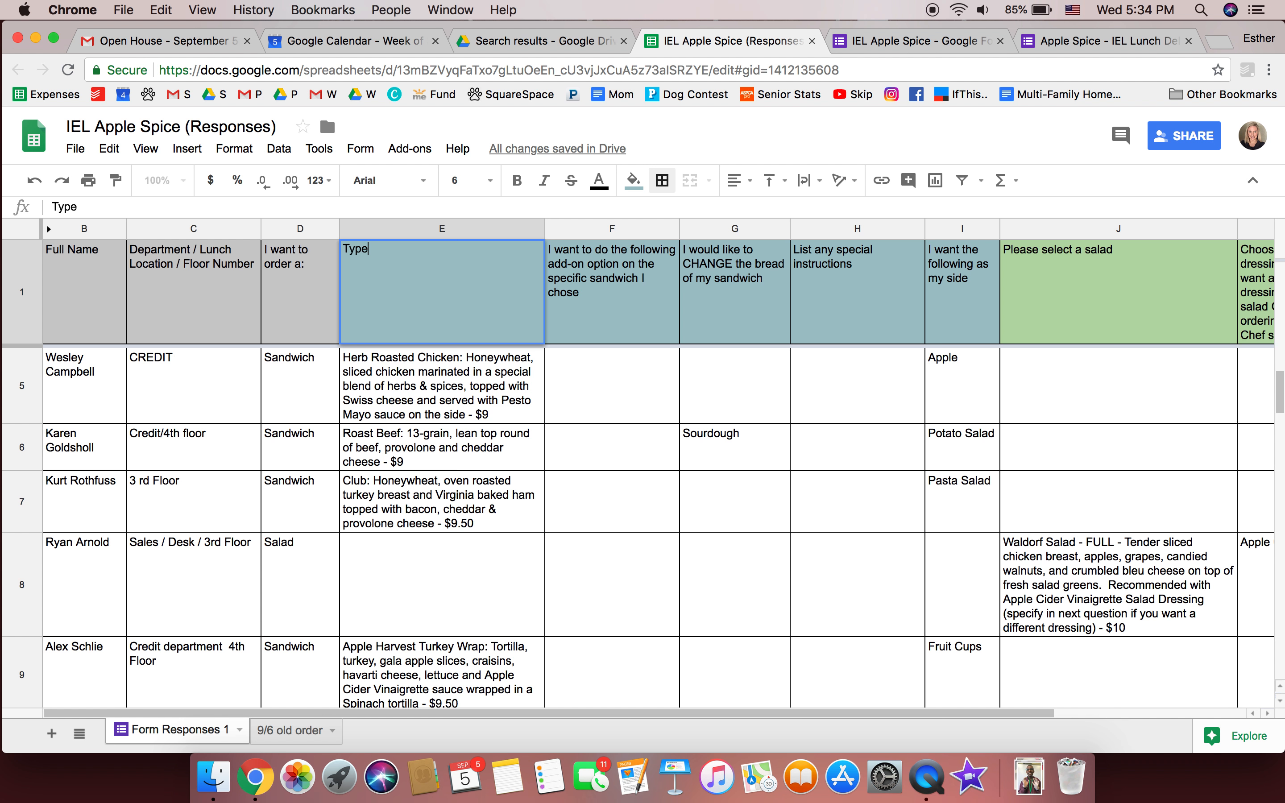
pyautogui.press('Return')
pyautogui.click(309, 307)
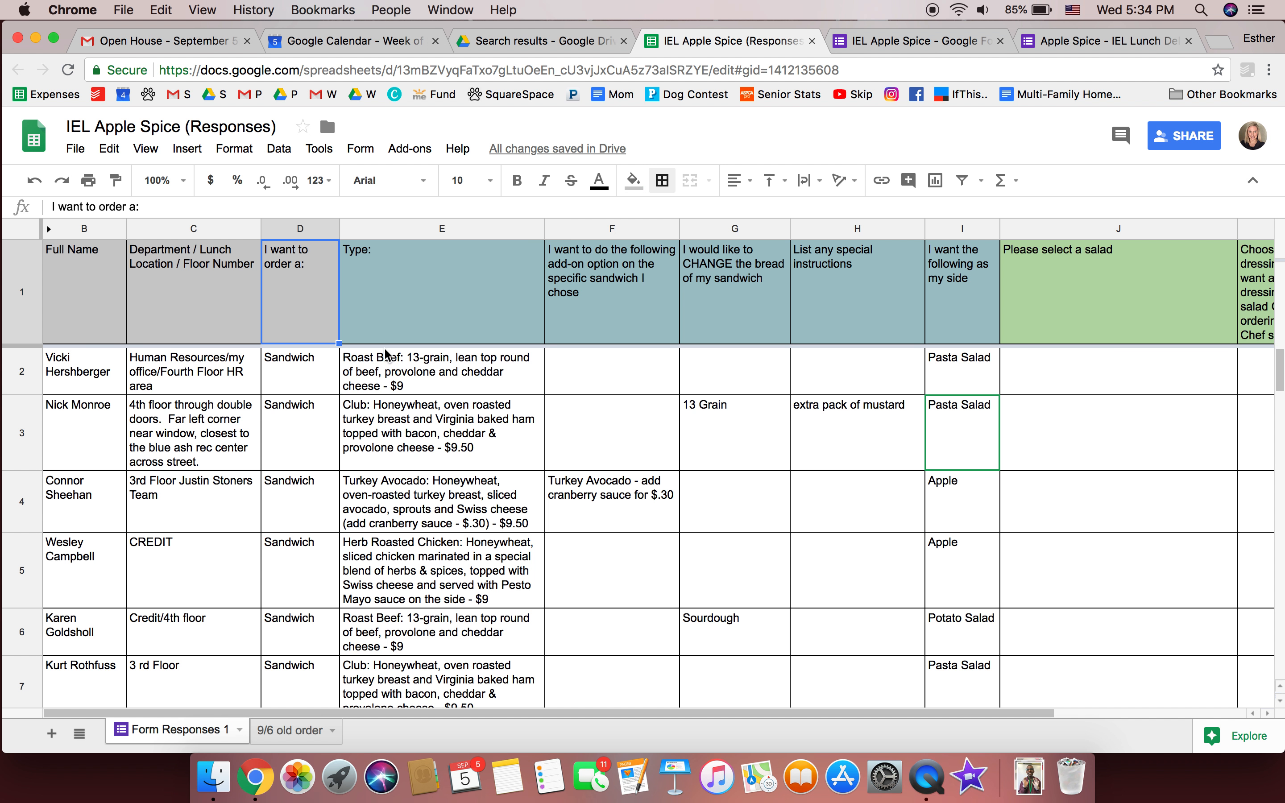
# Find the salad order and paste 'Waldorf Salad' into row 8's empty Type cell
pyautogui.press('super+f')
pyautogui.write('sal')
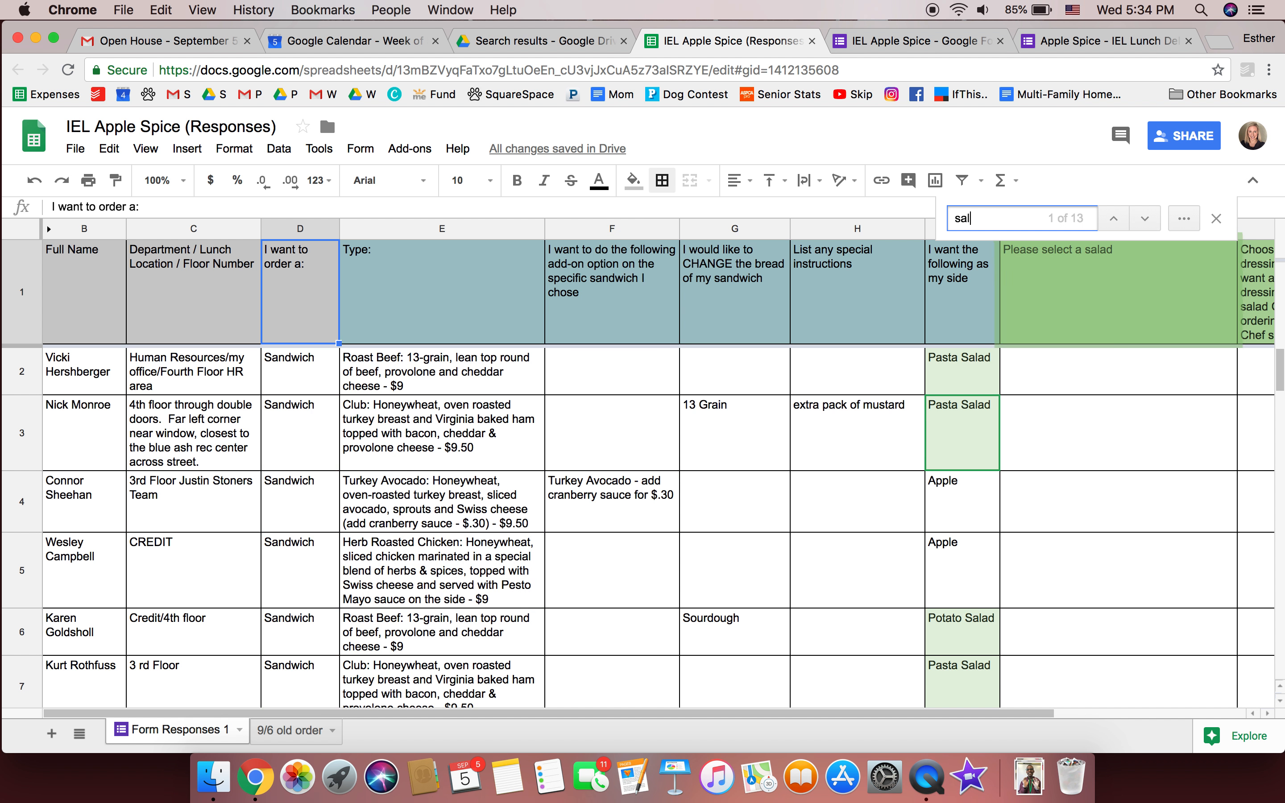
pyautogui.write('ad')
pyautogui.scroll(-3, 340, 561)
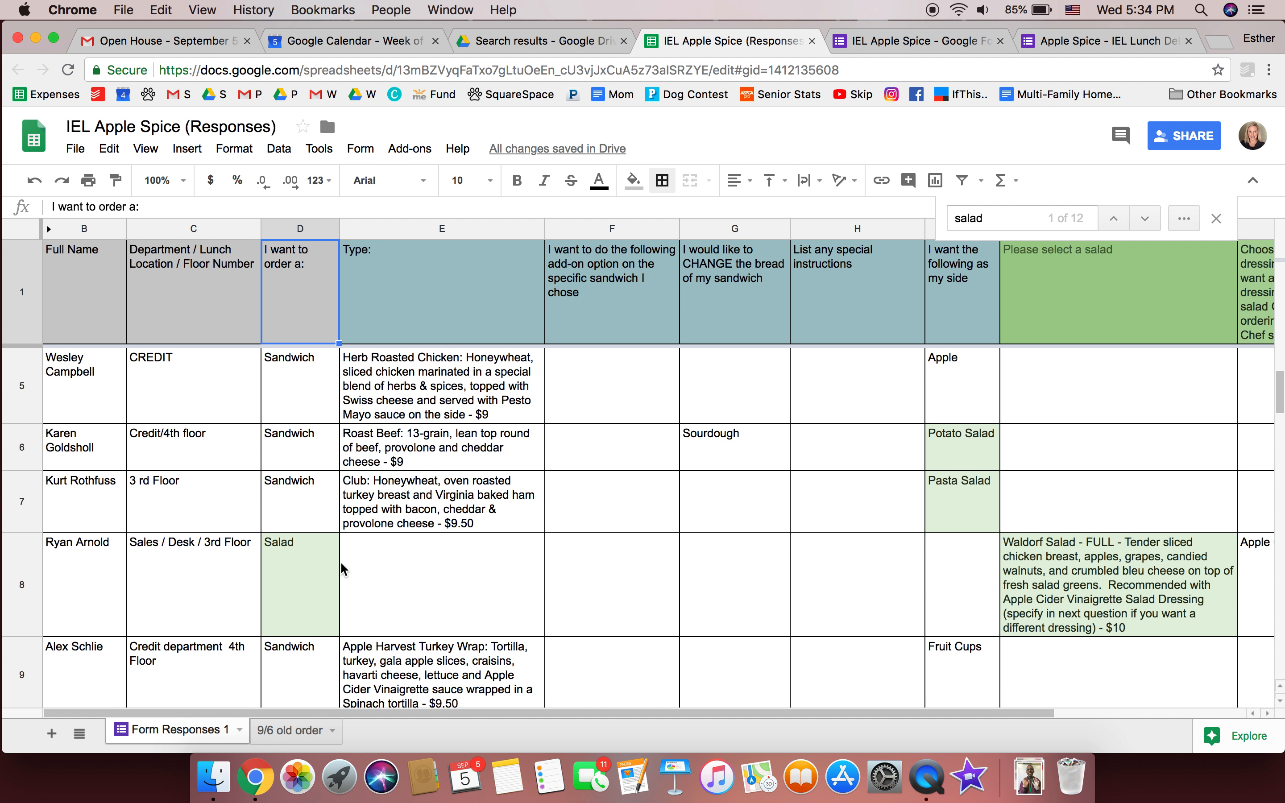
pyautogui.click(1031, 569)
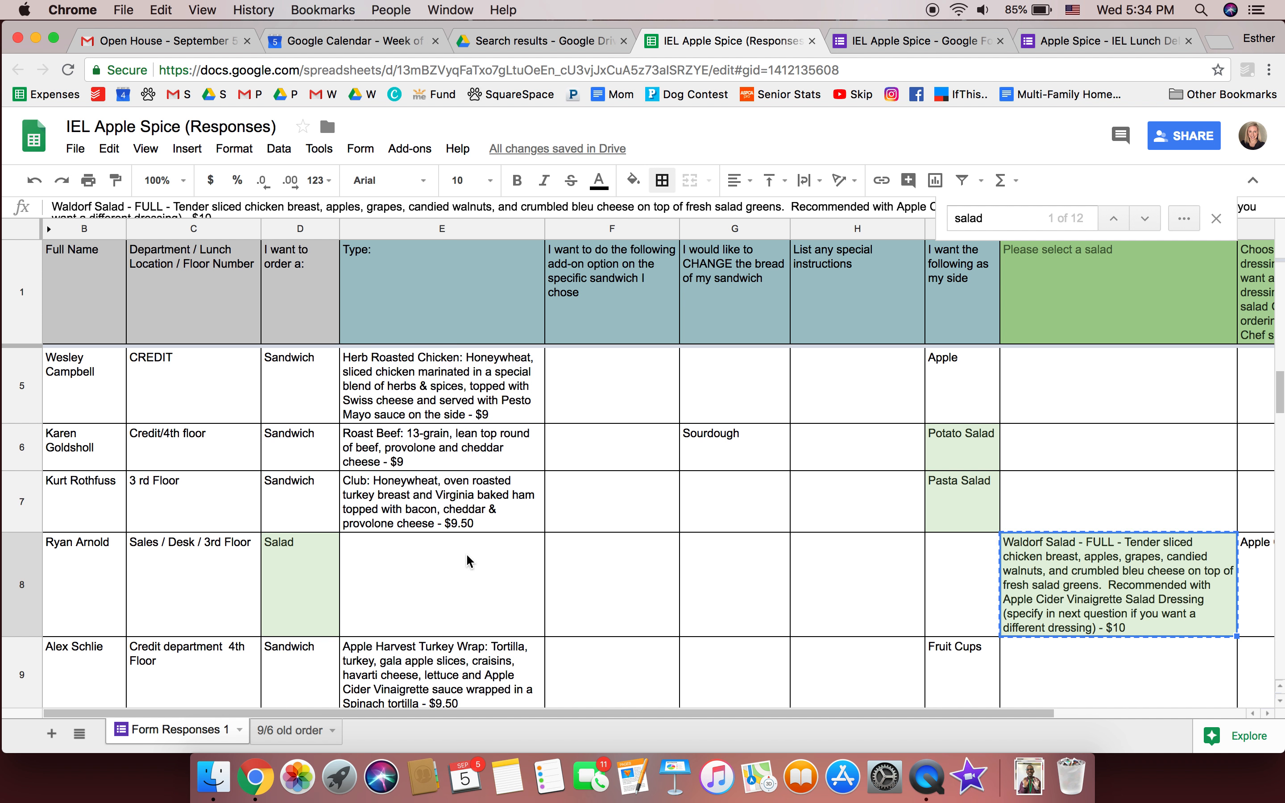
pyautogui.click(467, 569)
pyautogui.write('Waldorf Salad - FULL - Tender sliced chicken breast, apples, grapes, candied walnuts, and crumbled bleu cheese on top of fresh salad greens.  Recommended with Apple Cider Vinaigrette Salad Dressing (specify in next question if you want a different dressing) - $10')
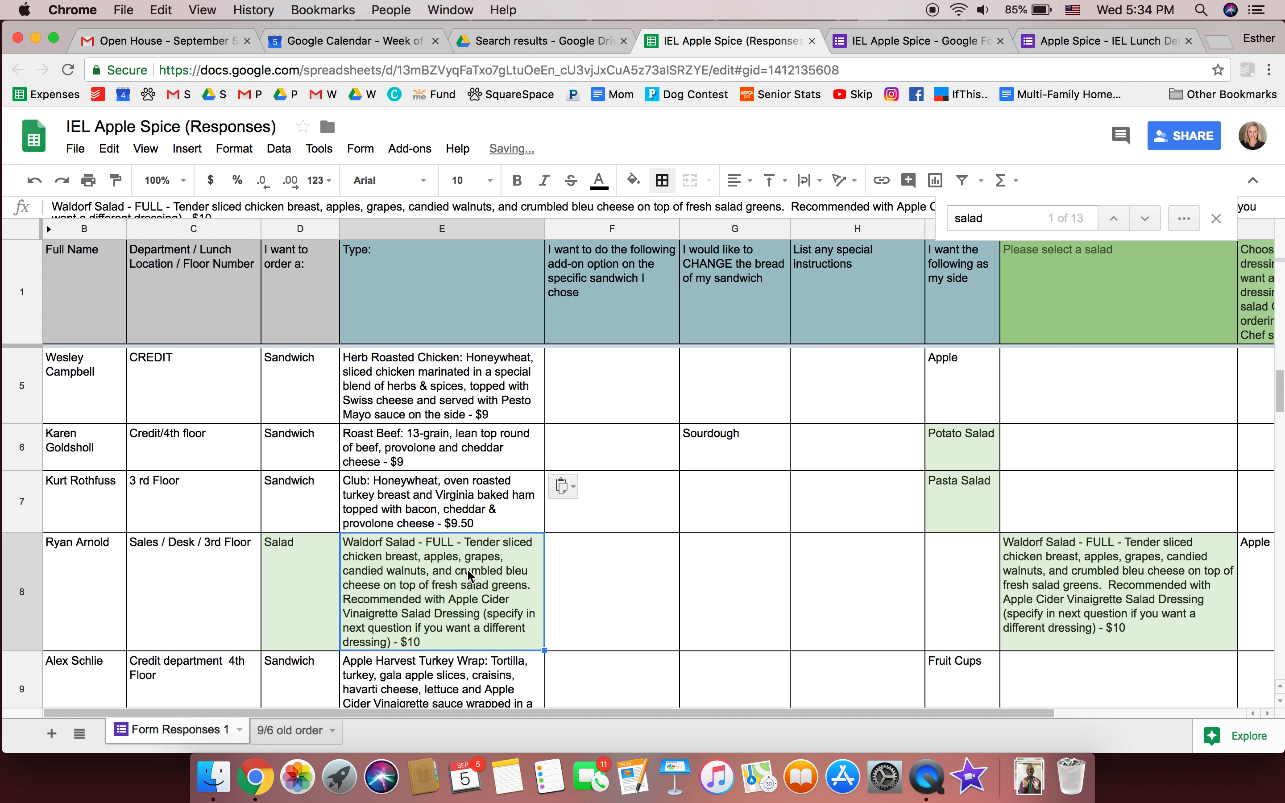
# Copy the Apple Cider Vinaigrette dressing choice into row 8's special-instructions cell
pyautogui.click(1245, 544)
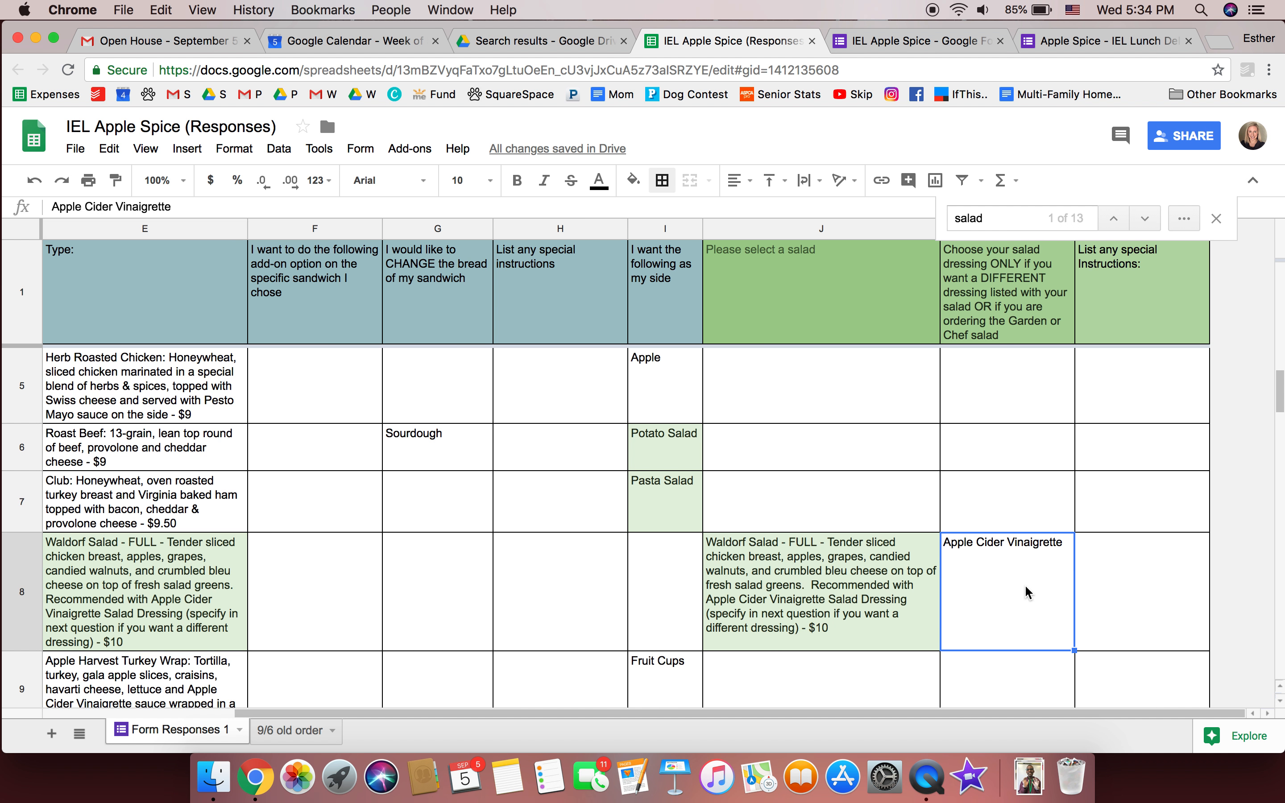
pyautogui.press('super+c')
pyautogui.click(521, 611)
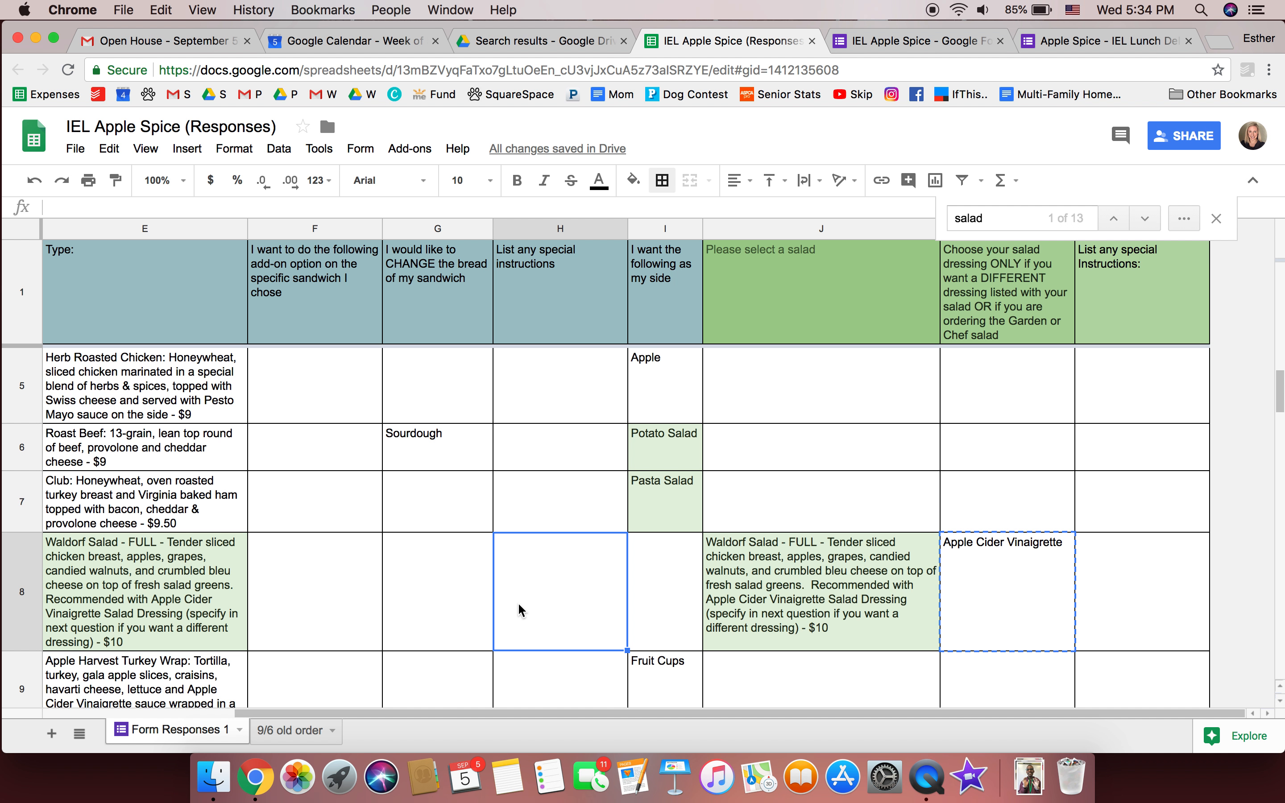
pyautogui.press('super+v')
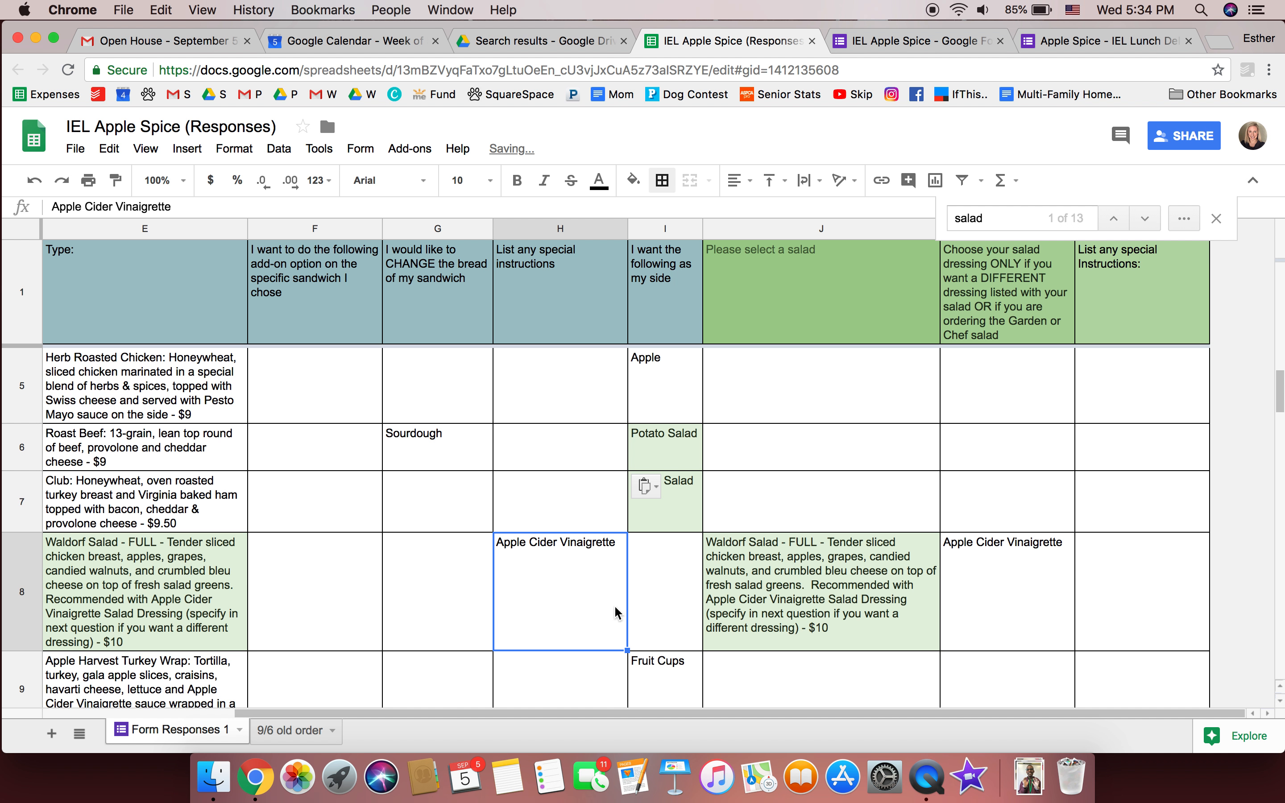
# Fill row 8's empty side cell black
pyautogui.click(682, 602)
pyautogui.click(634, 182)
pyautogui.click(642, 239)
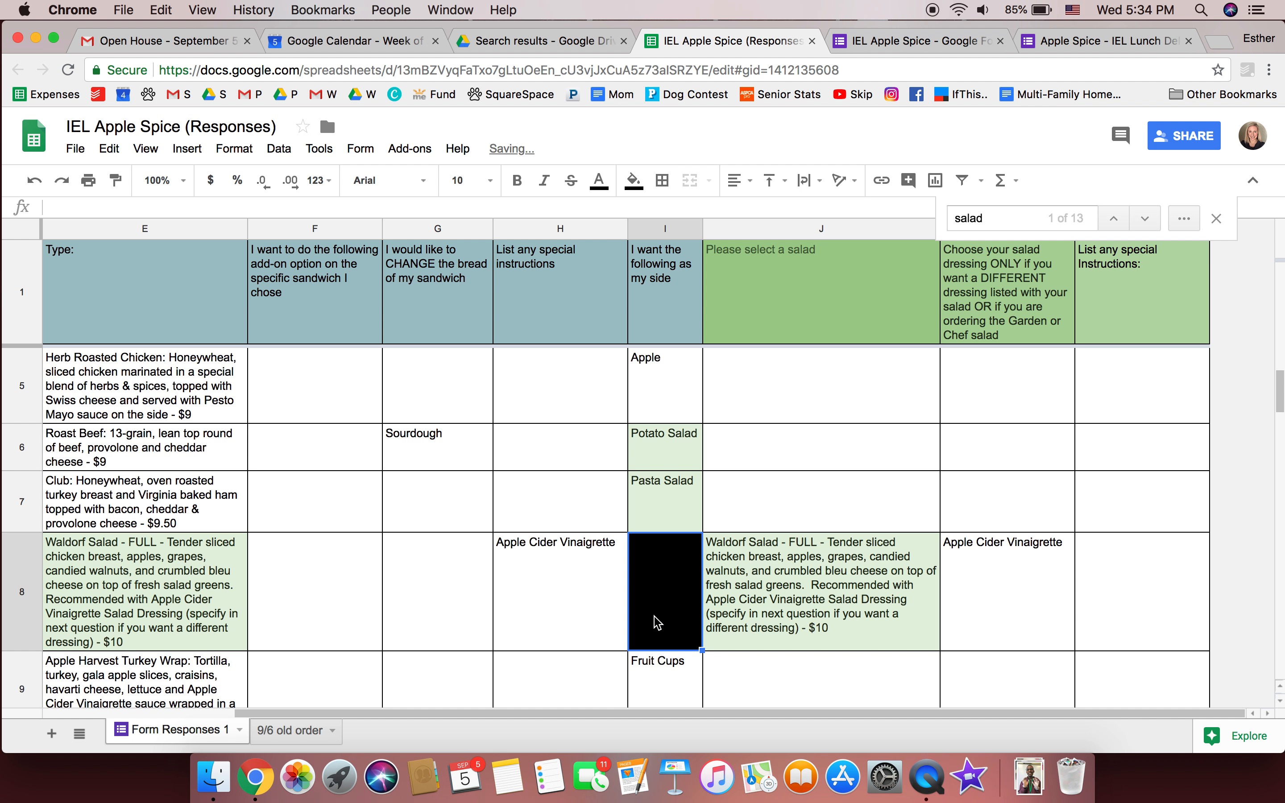
pyautogui.click(539, 611)
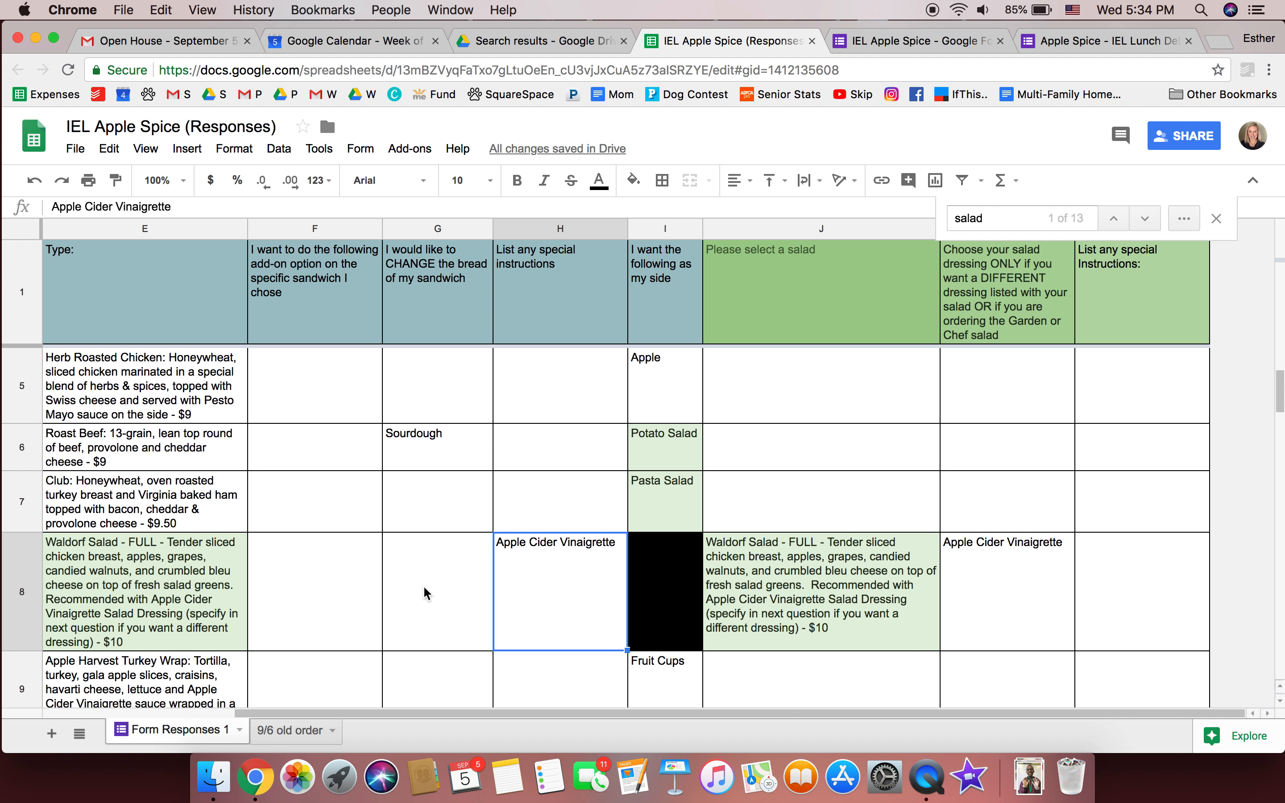
# Format the Salad entry in D8 as 14 pt bold italic
pyautogui.click(411, 586)
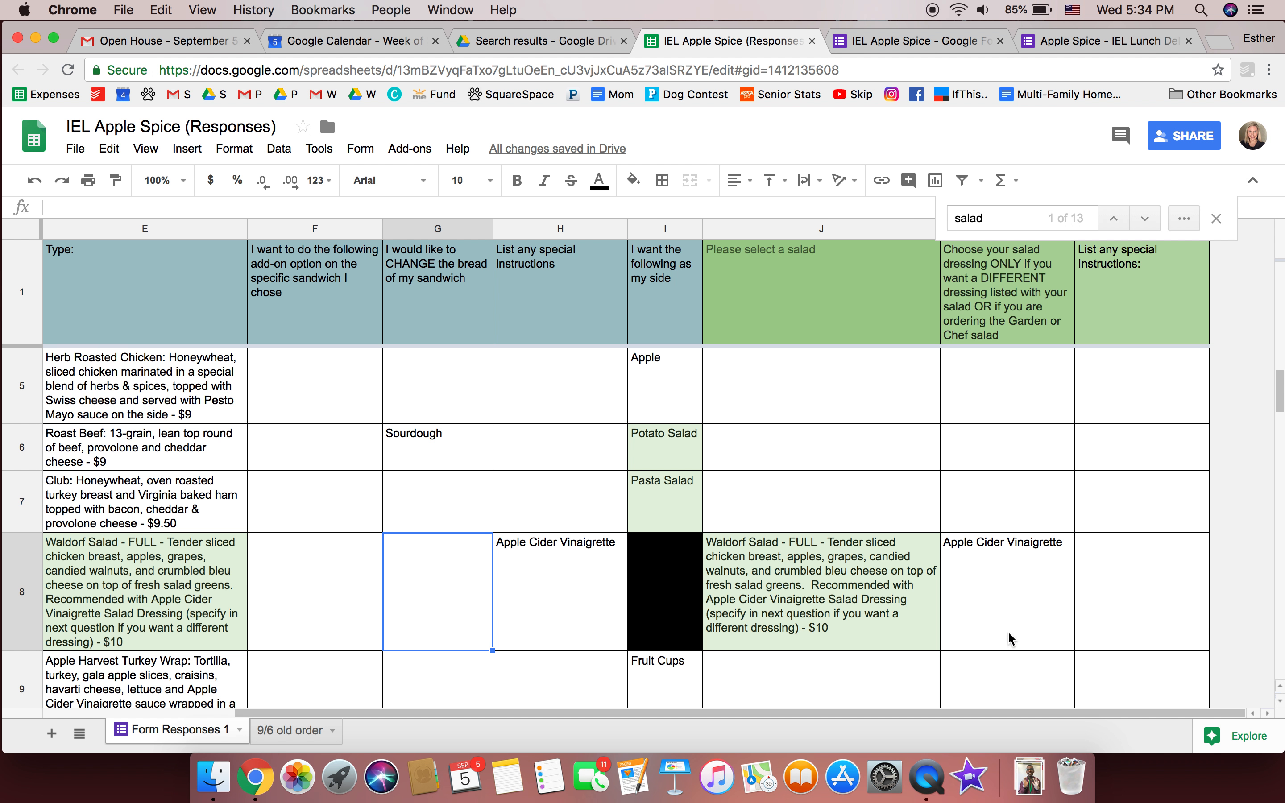
pyautogui.scroll(-8, 1008, 631)
pyautogui.scroll(10, 1009, 634)
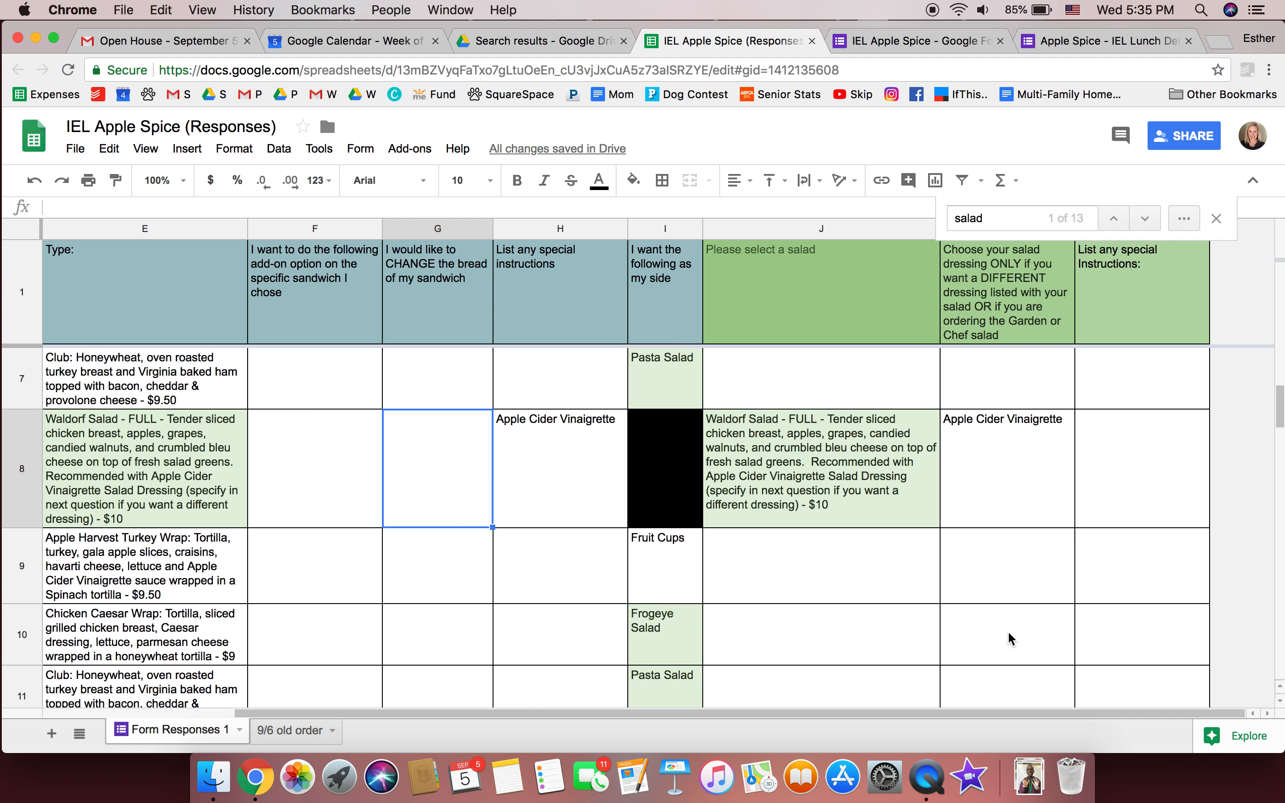
pyautogui.scroll(-1, 1011, 639)
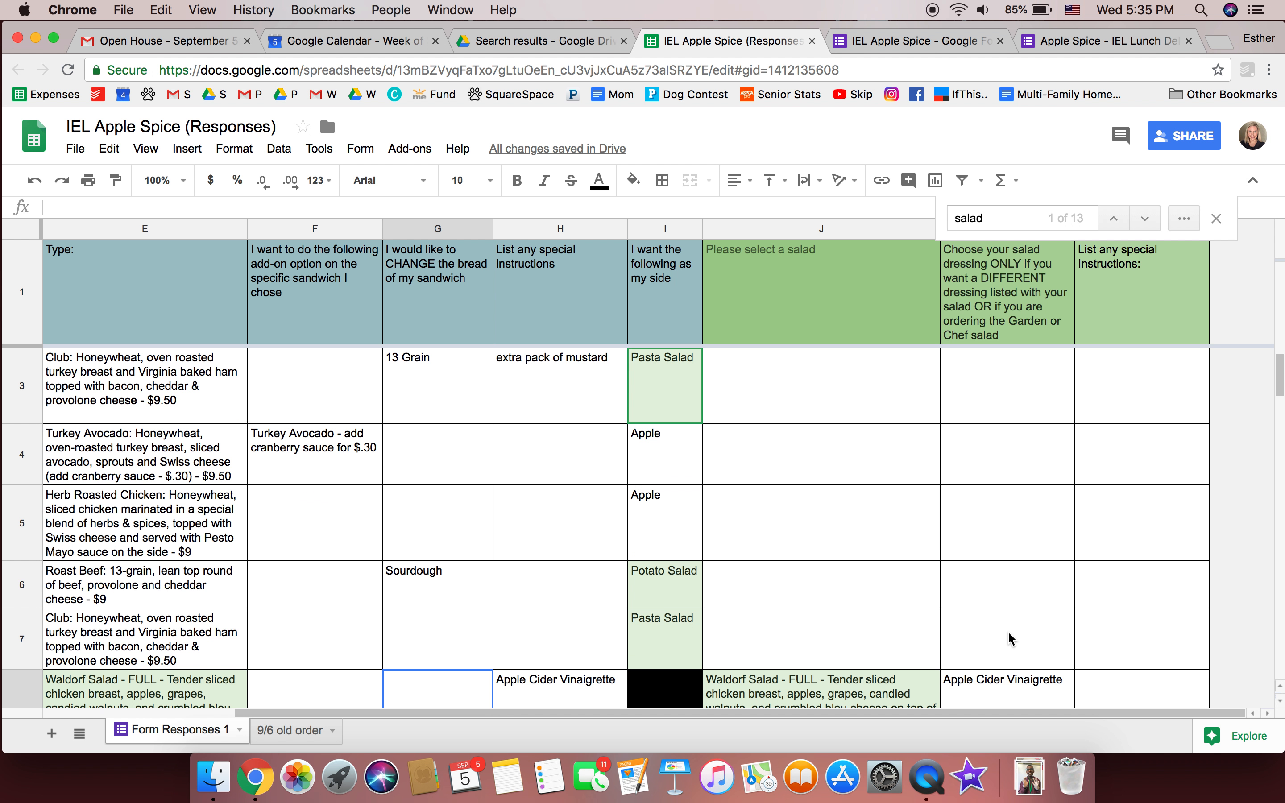
pyautogui.hscroll(-3, 1010, 639)
pyautogui.click(305, 686)
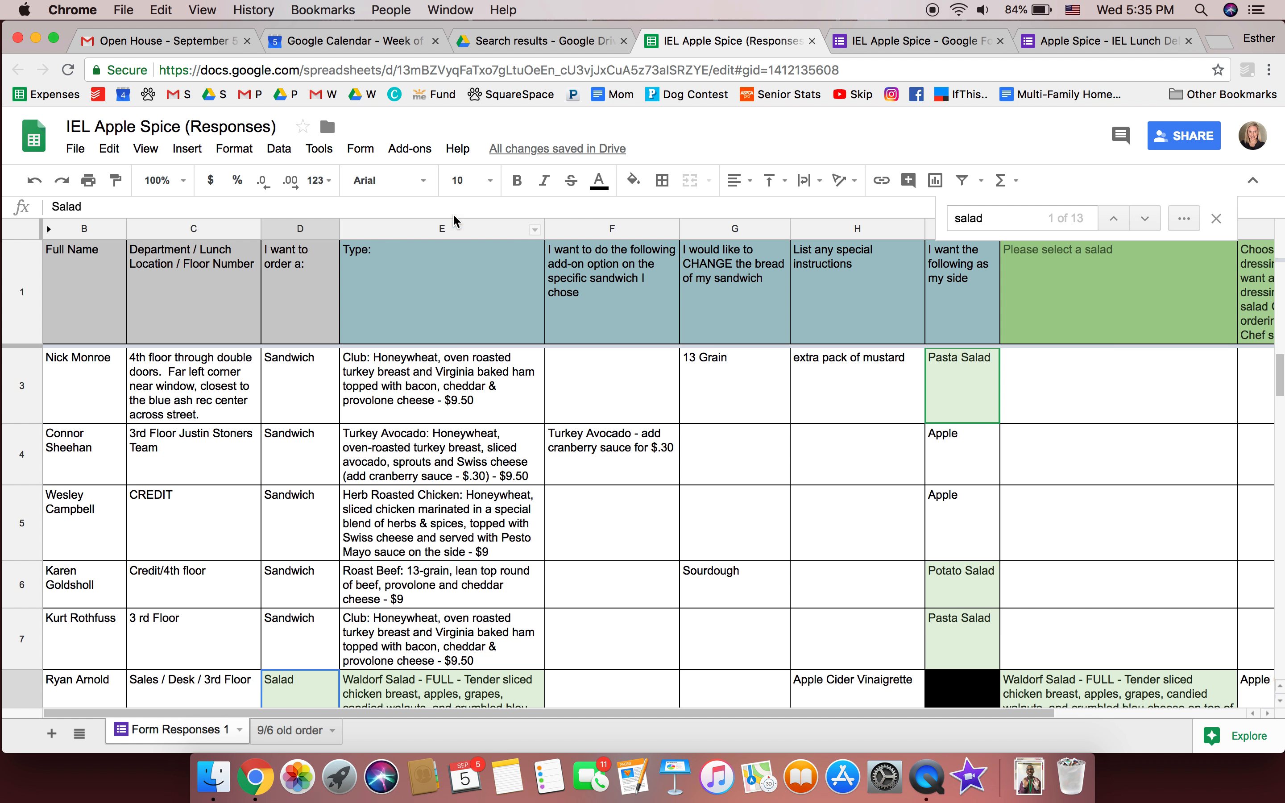
pyautogui.click(465, 181)
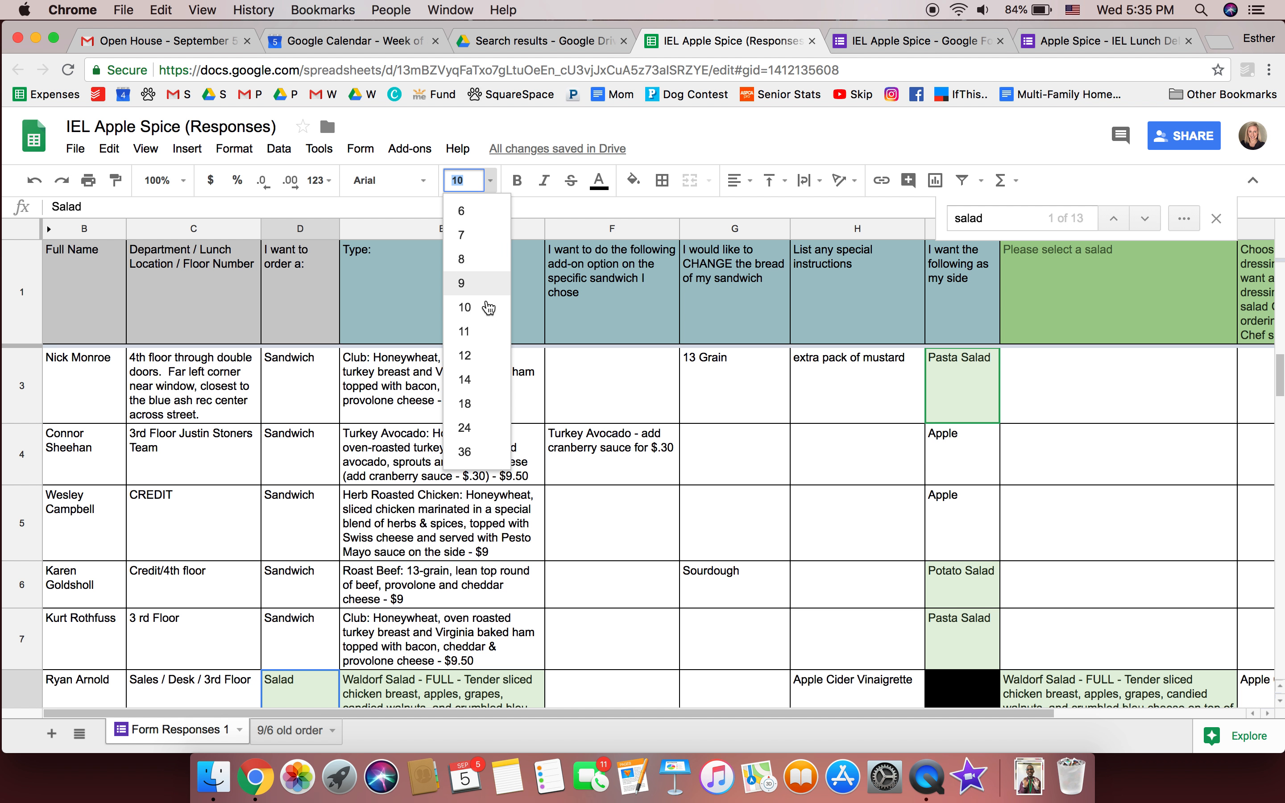
pyautogui.click(477, 393)
pyautogui.press('super+b')
pyautogui.press('super+i')
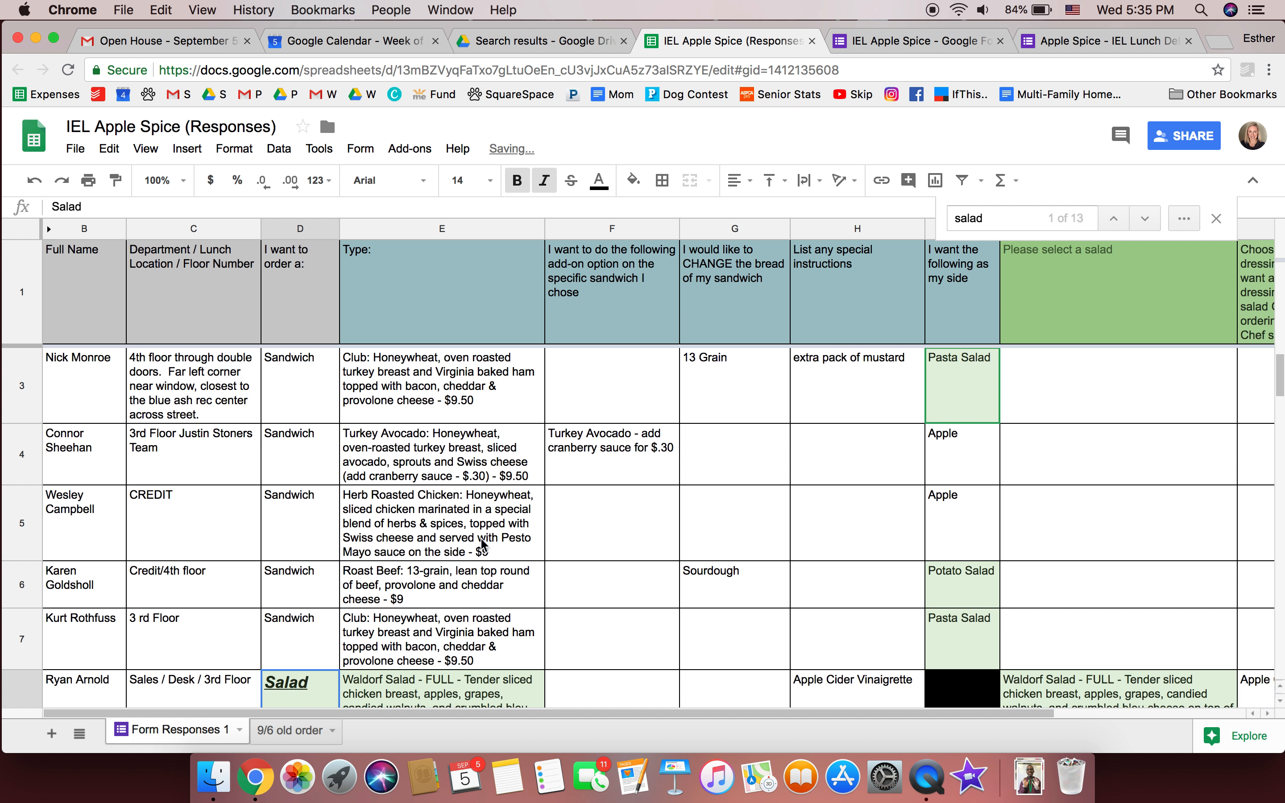
# Move the salad order row 8 up to row 2 and close the salad search
pyautogui.click(475, 575)
pyautogui.scroll(-3, 474, 573)
pyautogui.click(474, 572)
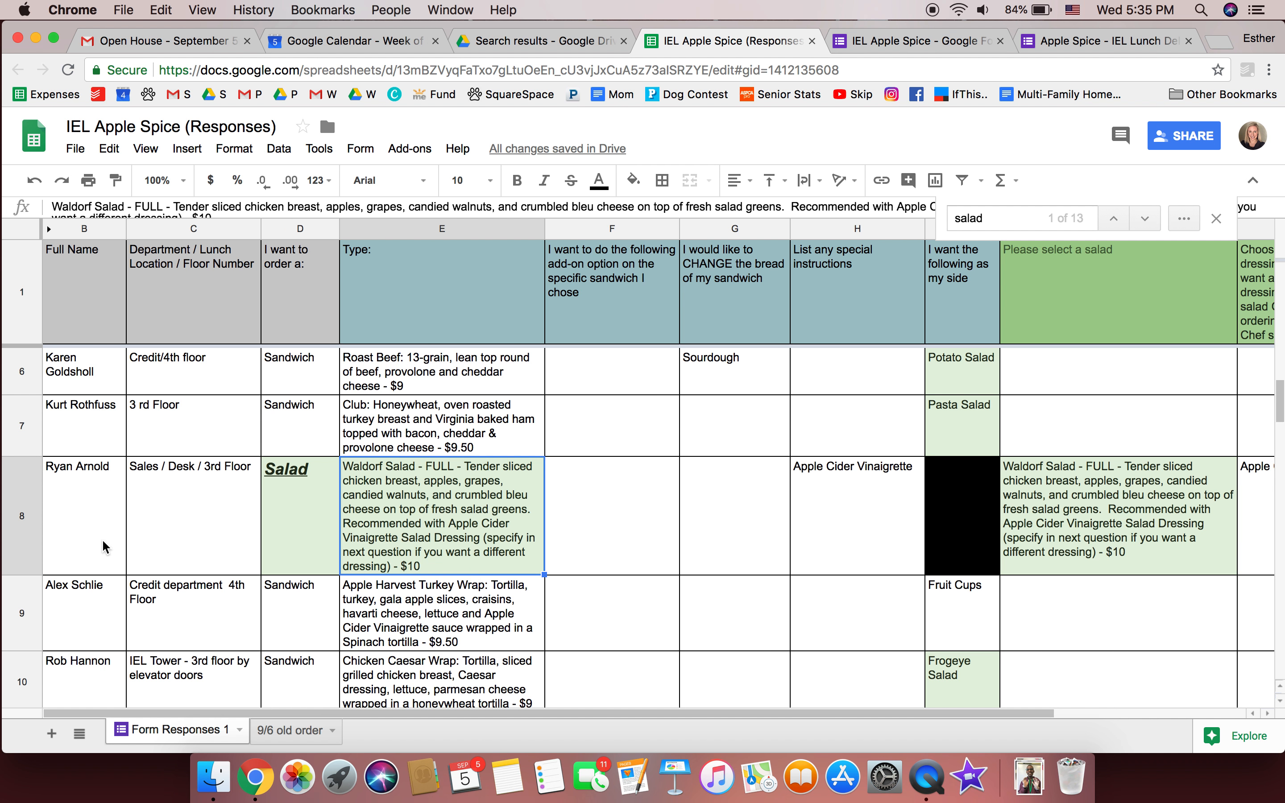
pyautogui.click(22, 537)
pyautogui.moveTo(22, 536); pyautogui.dragTo(24, 374)
pyautogui.click(232, 425)
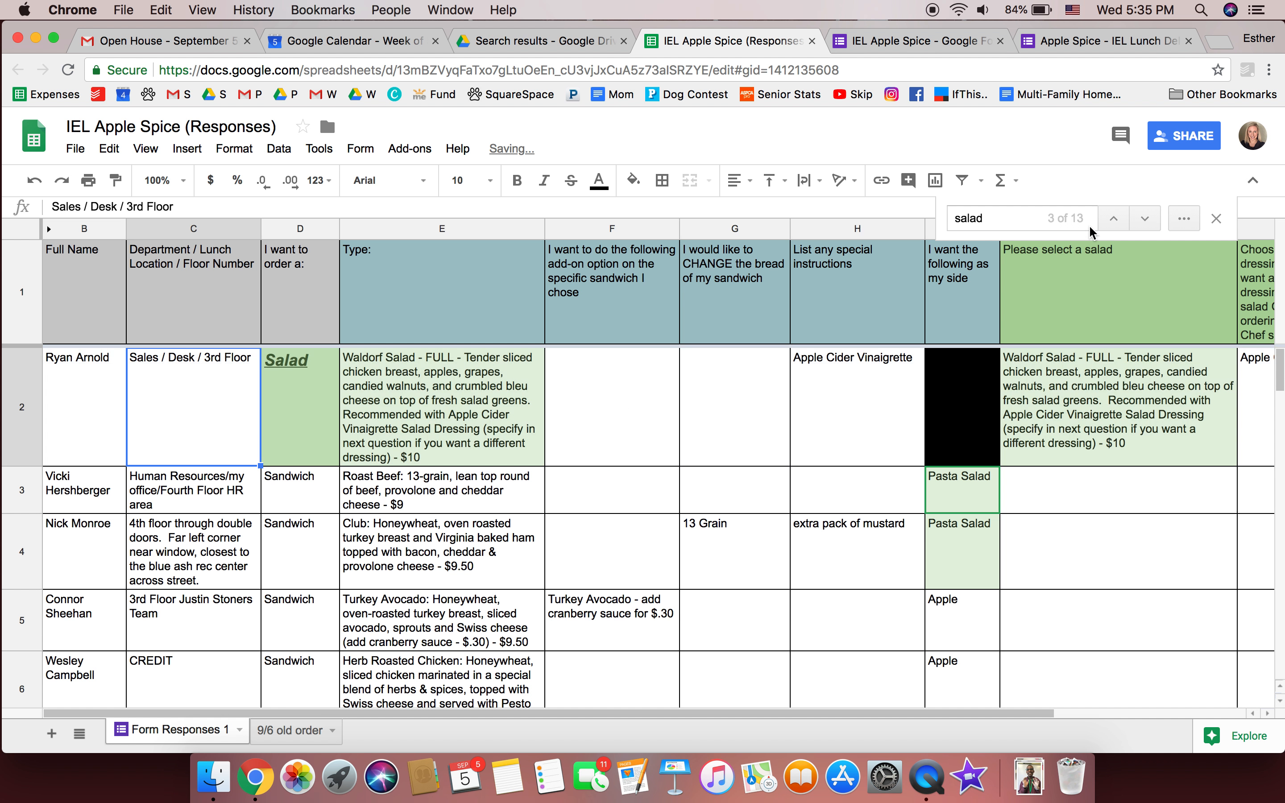
pyautogui.click(1216, 218)
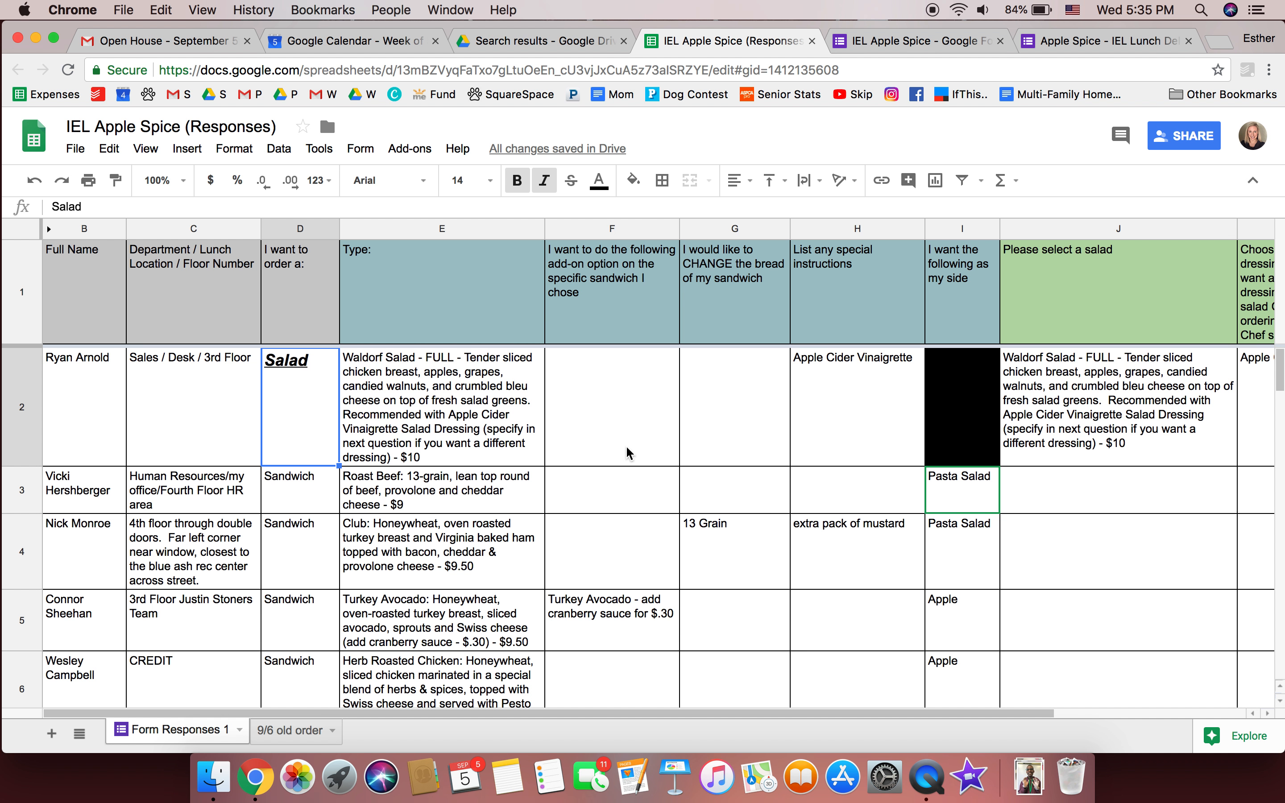
# Review the reordered orders and select the salad choice column J
pyautogui.scroll(-3, 626, 445)
pyautogui.scroll(3, 626, 445)
pyautogui.scroll(-7, 626, 447)
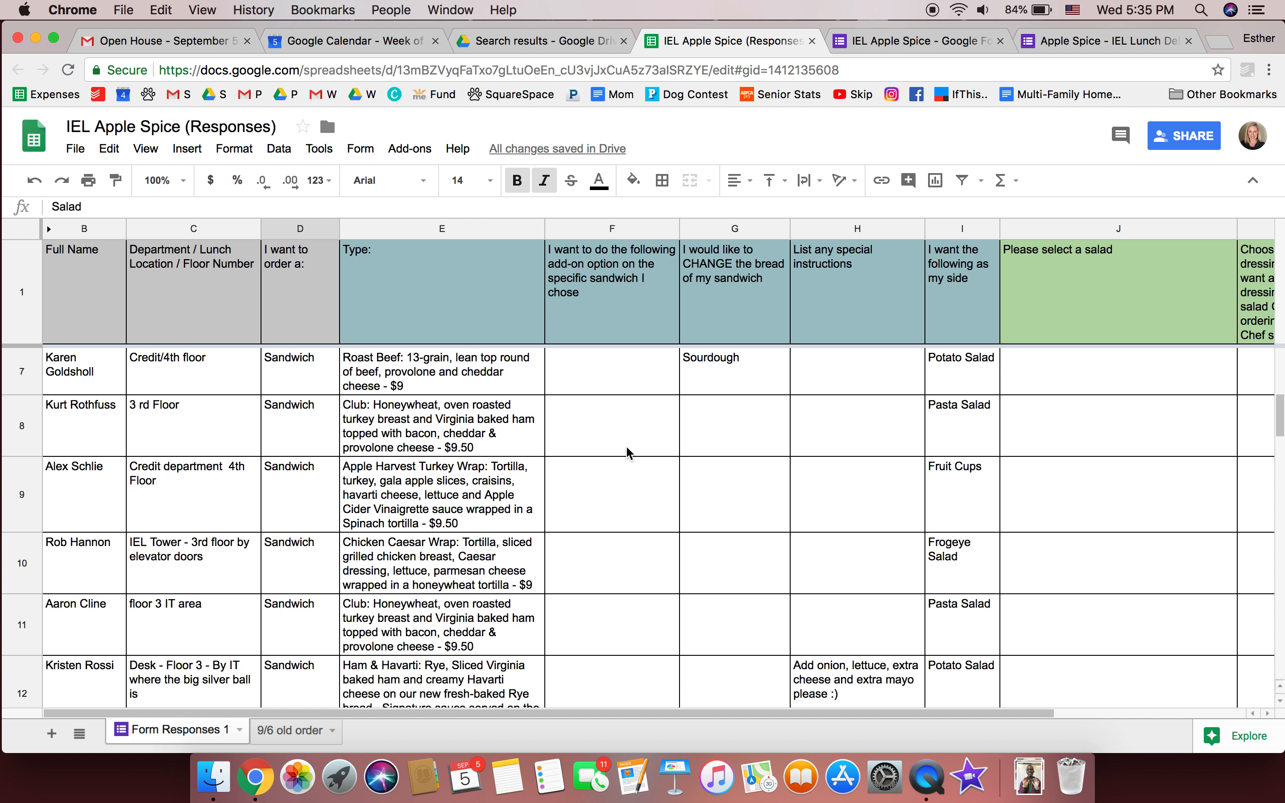
pyautogui.scroll(-3, 625, 445)
pyautogui.scroll(3, 625, 445)
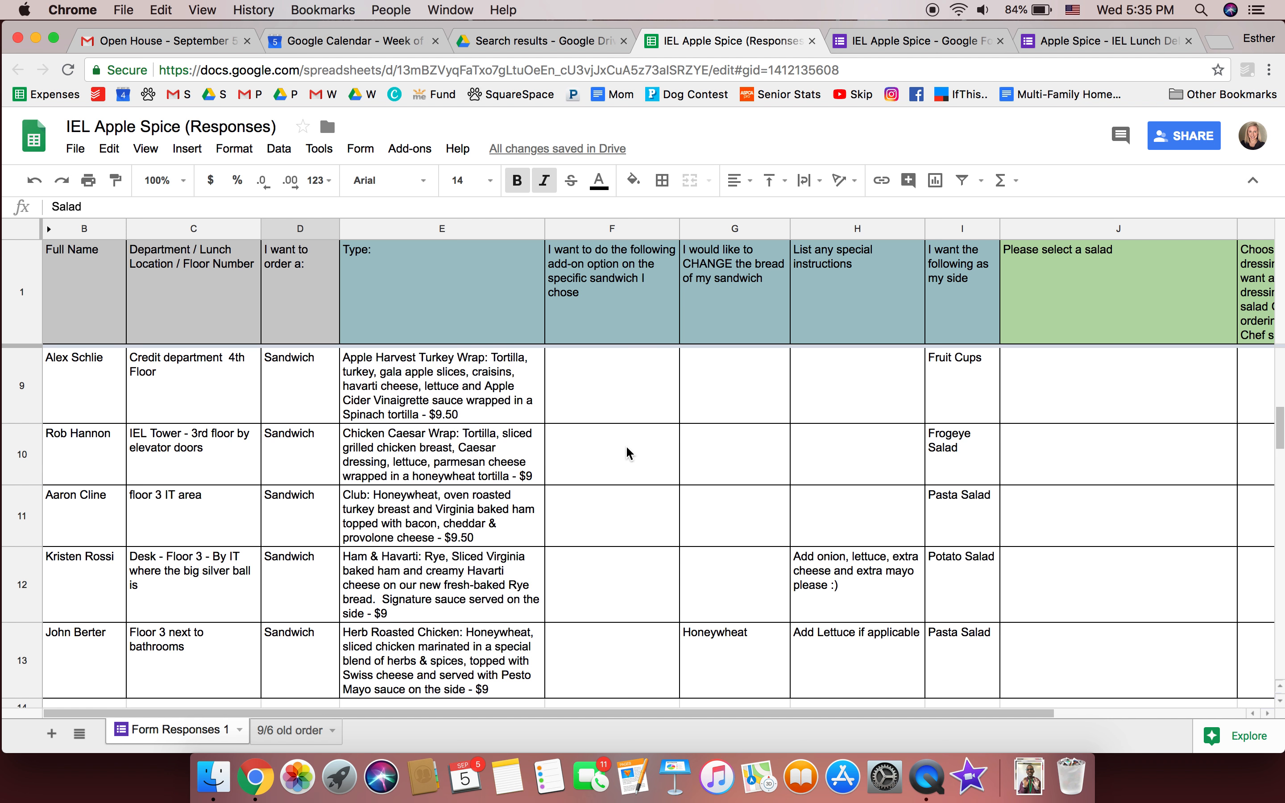
pyautogui.scroll(6, 626, 449)
pyautogui.scroll(1, 627, 452)
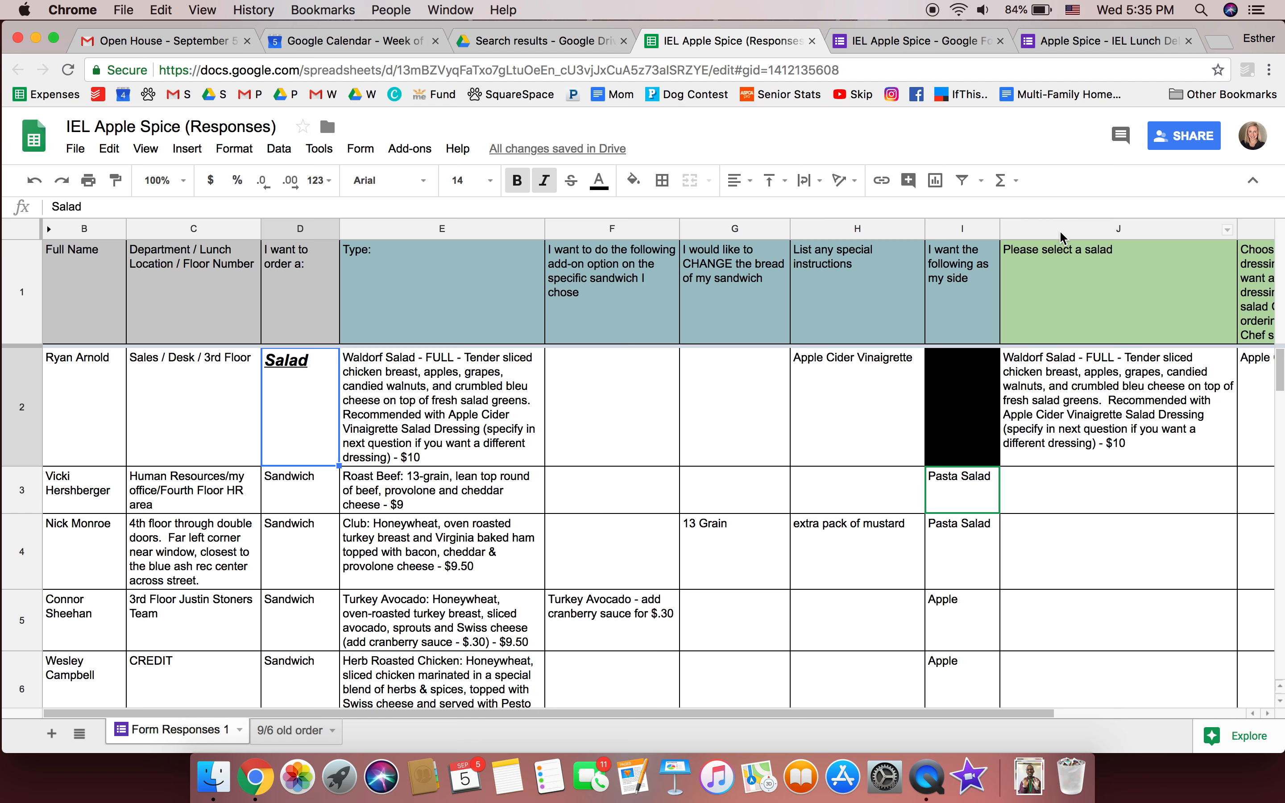
pyautogui.scroll(-10, 780, 396)
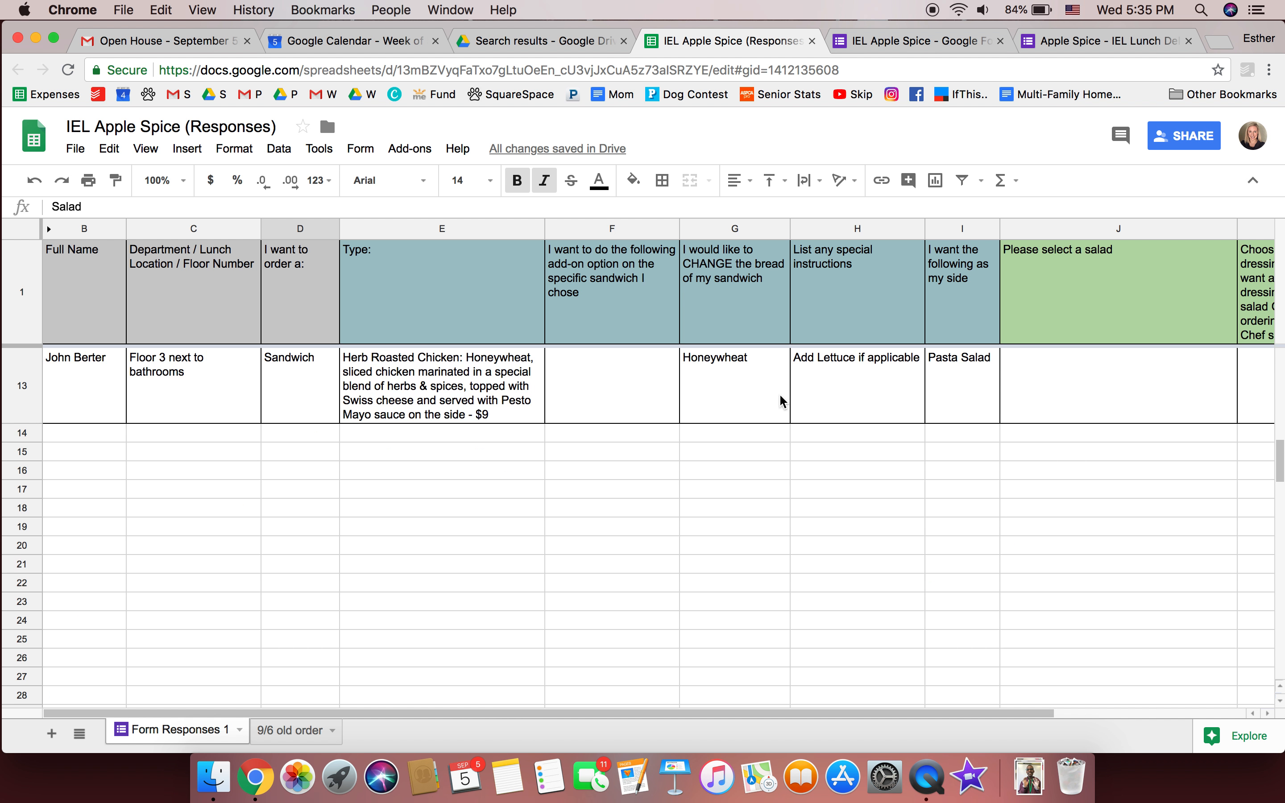
pyautogui.click(779, 393)
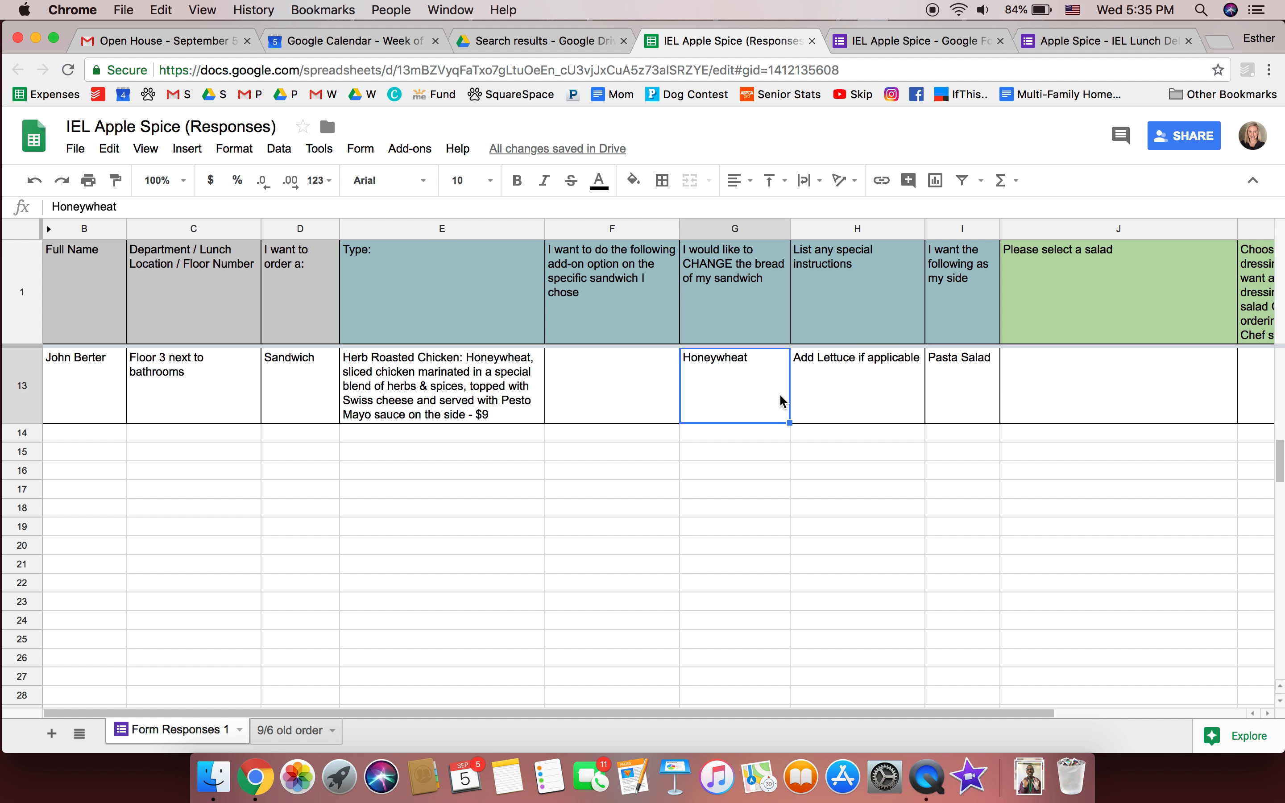
pyautogui.scroll(10, 779, 394)
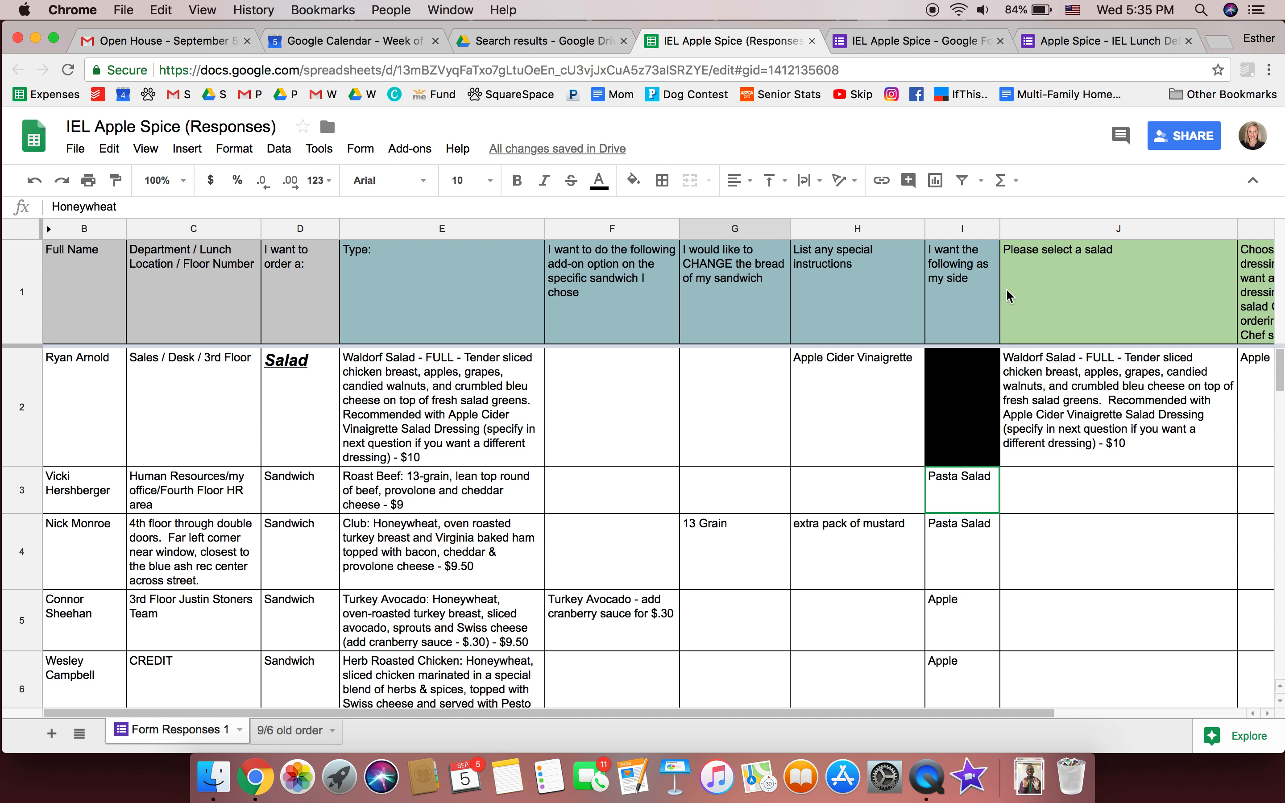
pyautogui.click(1117, 228)
# Hide the salad columns J through L
pyautogui.moveTo(1117, 227); pyautogui.dragTo(1276, 226)
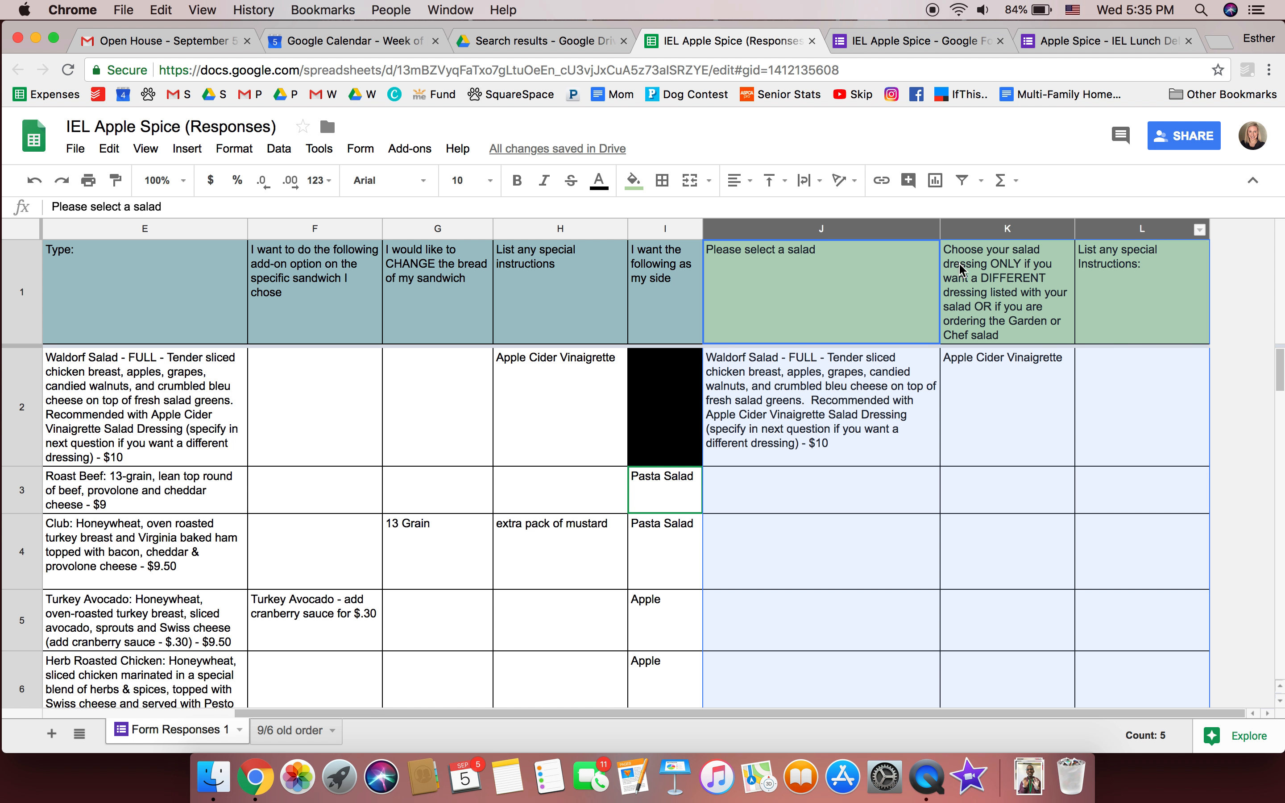
pyautogui.rightClick(882, 233)
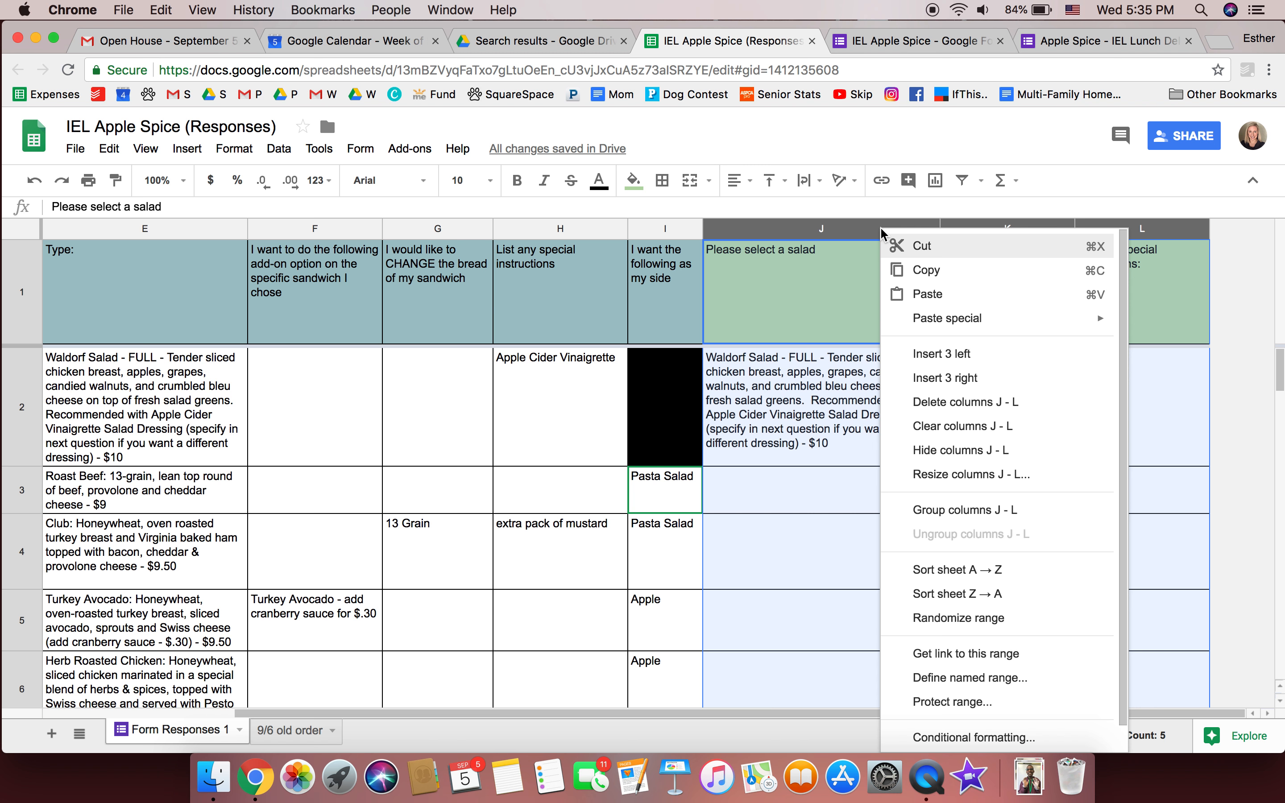
pyautogui.click(967, 454)
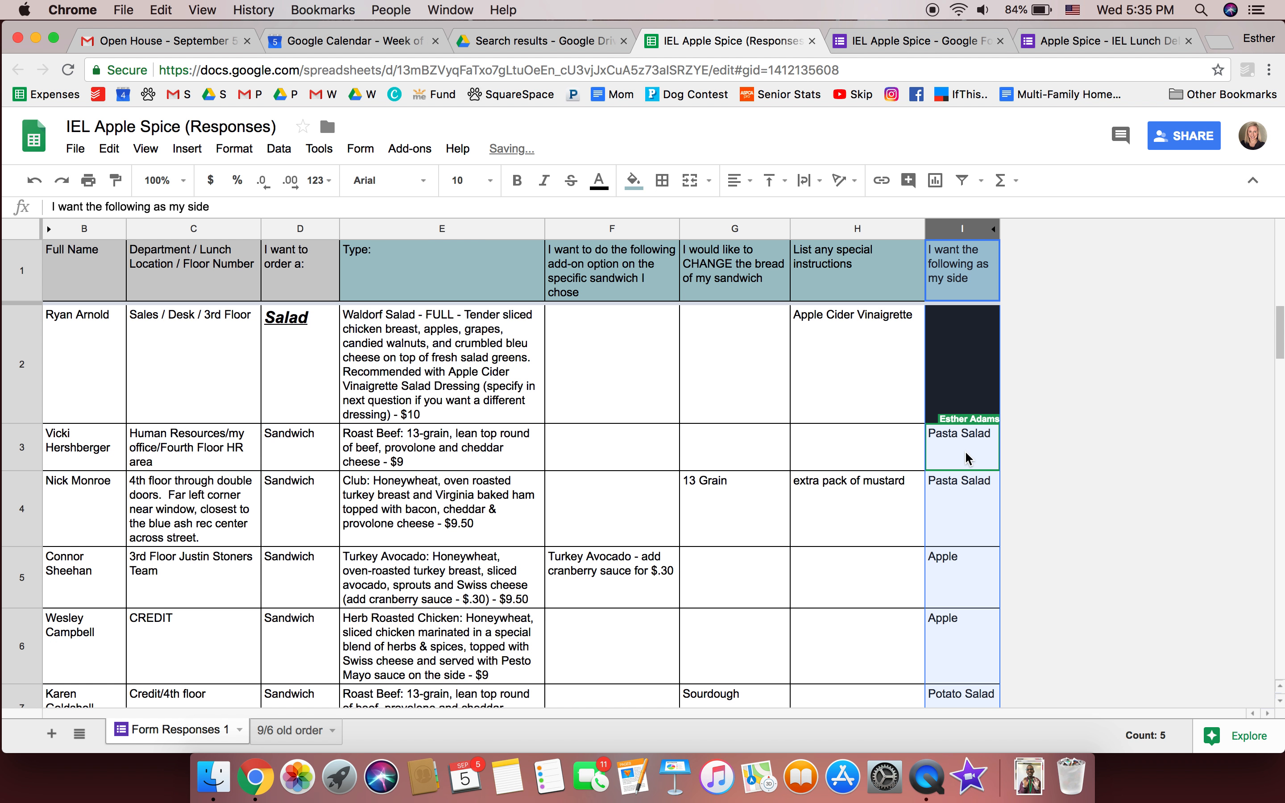
pyautogui.click(718, 477)
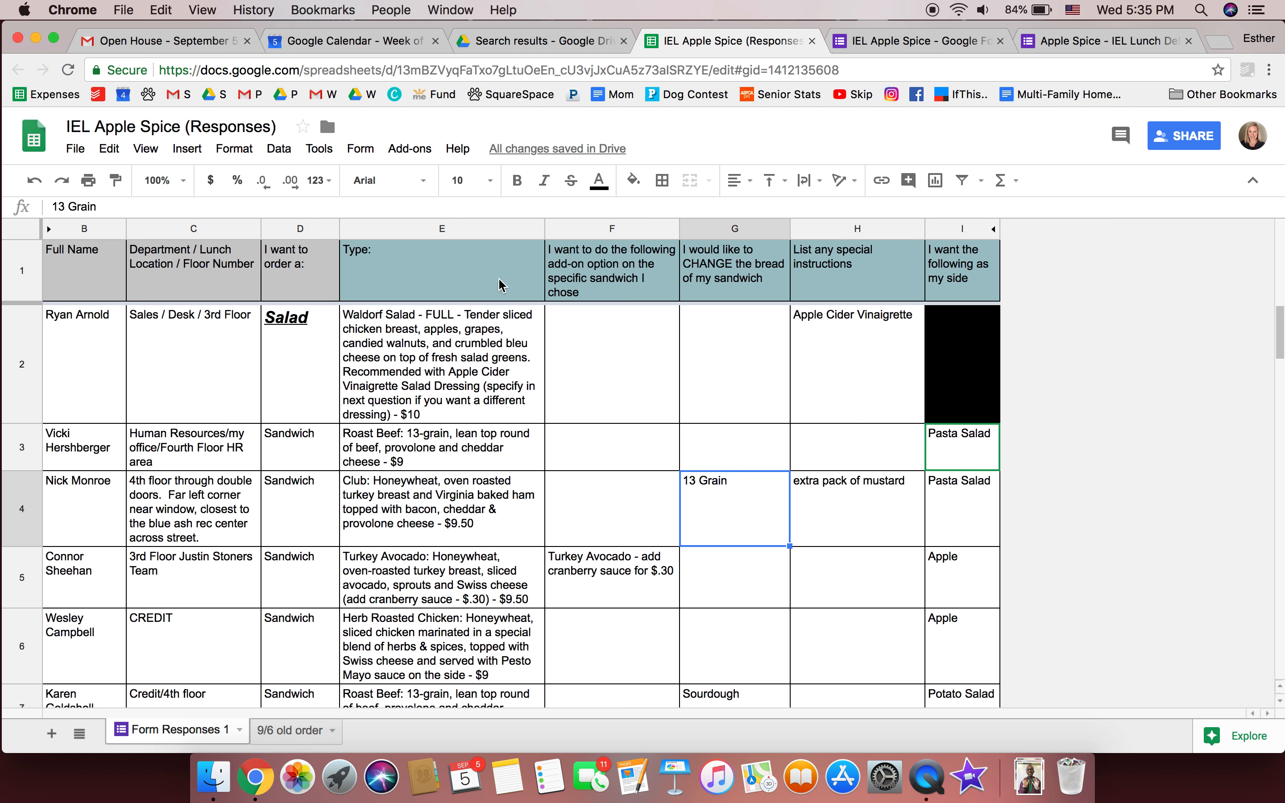
# Hide the lunch location column C
pyautogui.click(199, 228)
pyautogui.rightClick(199, 228)
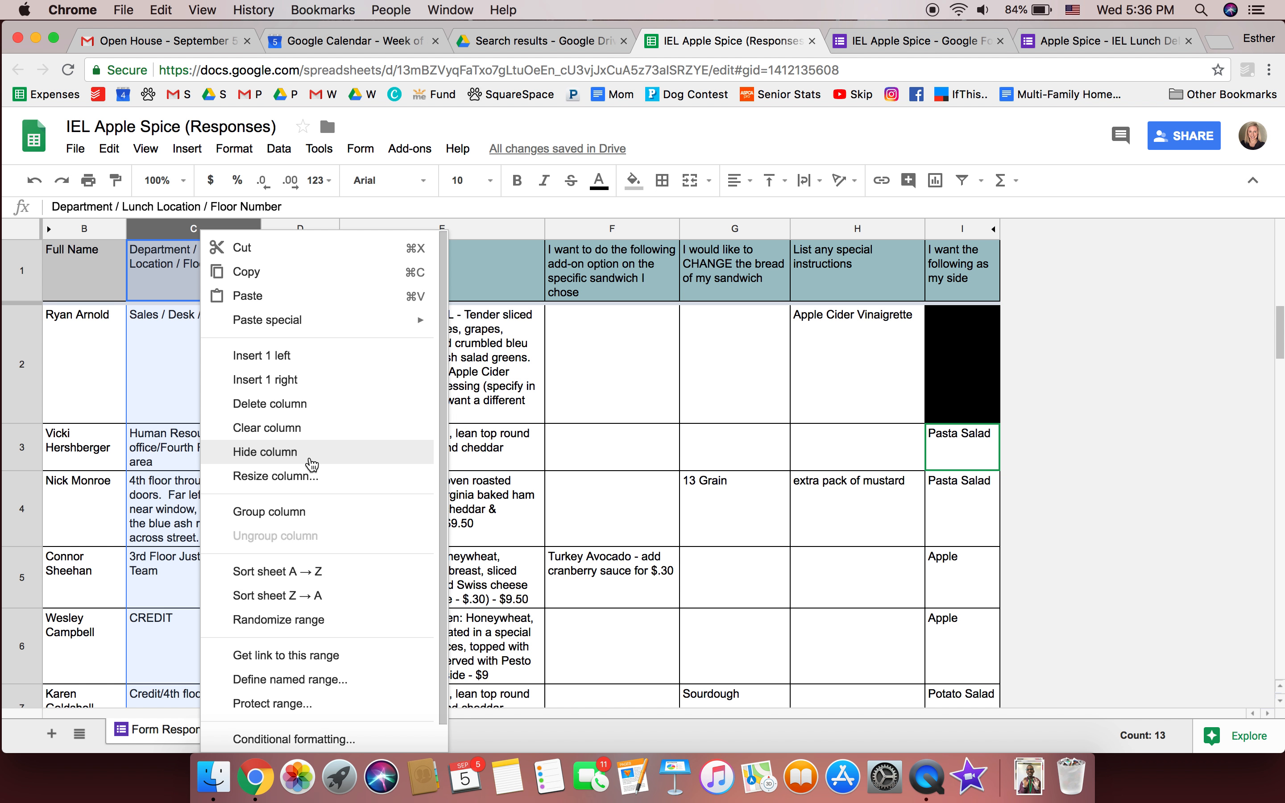
pyautogui.click(312, 452)
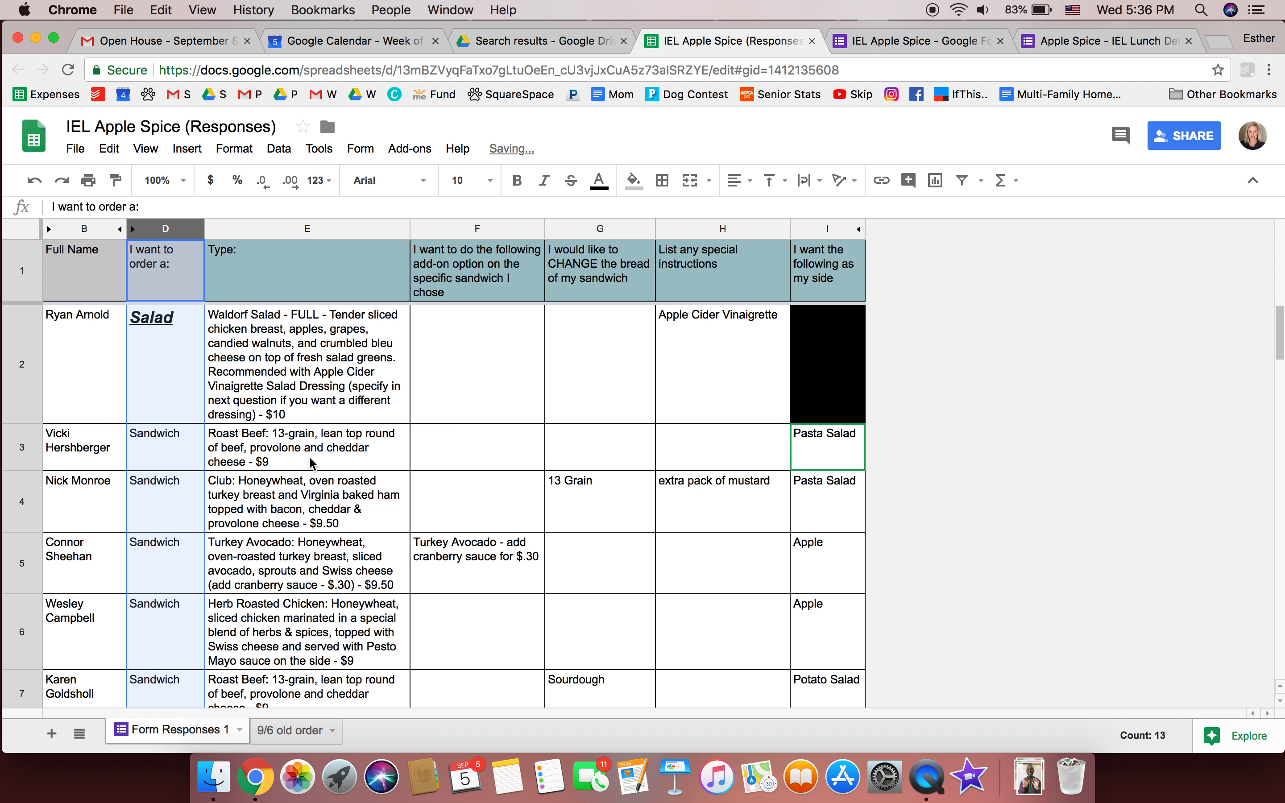
# Widen the Type column E so the orders wrap less
pyautogui.click(312, 463)
pyautogui.click(212, 478)
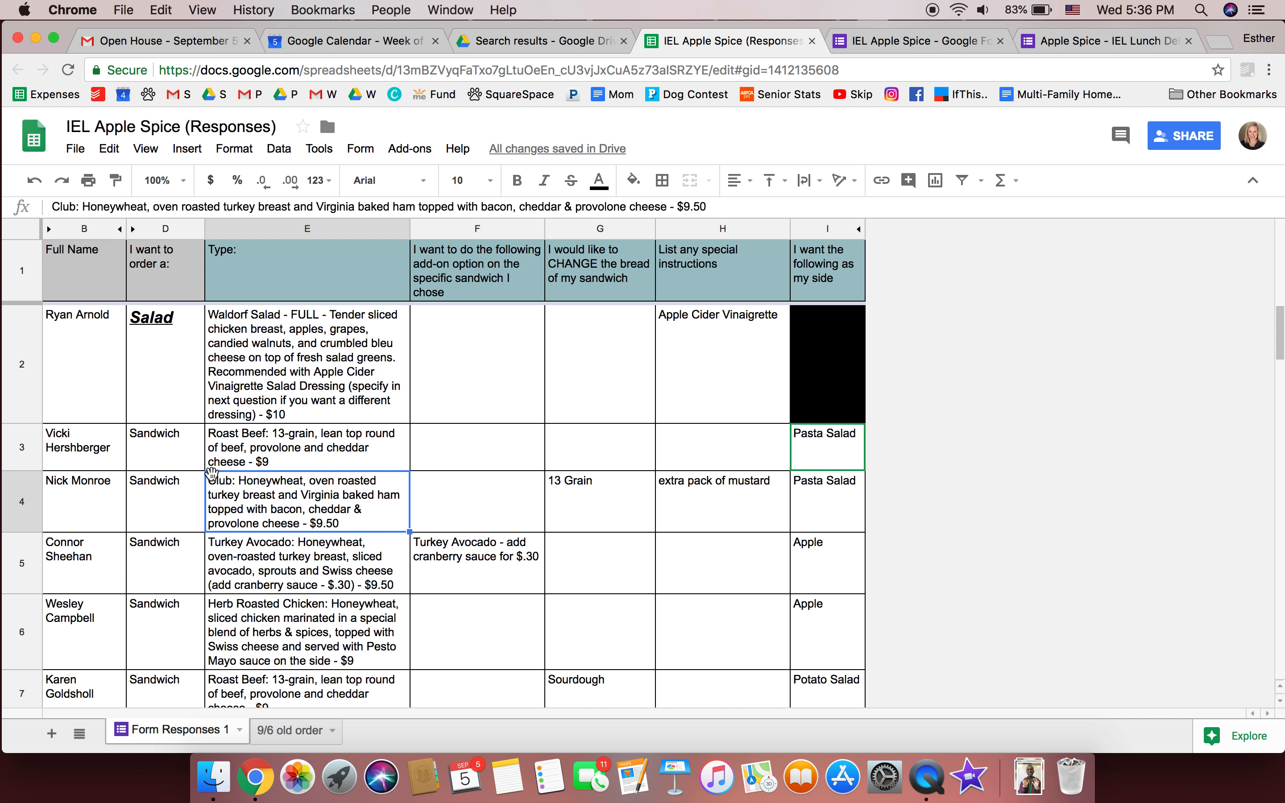
pyautogui.moveTo(411, 228); pyautogui.dragTo(456, 229)
pyautogui.scroll(-5, 329, 523)
pyautogui.scroll(-4, 330, 523)
pyautogui.scroll(2, 329, 524)
pyautogui.scroll(-2, 290, 524)
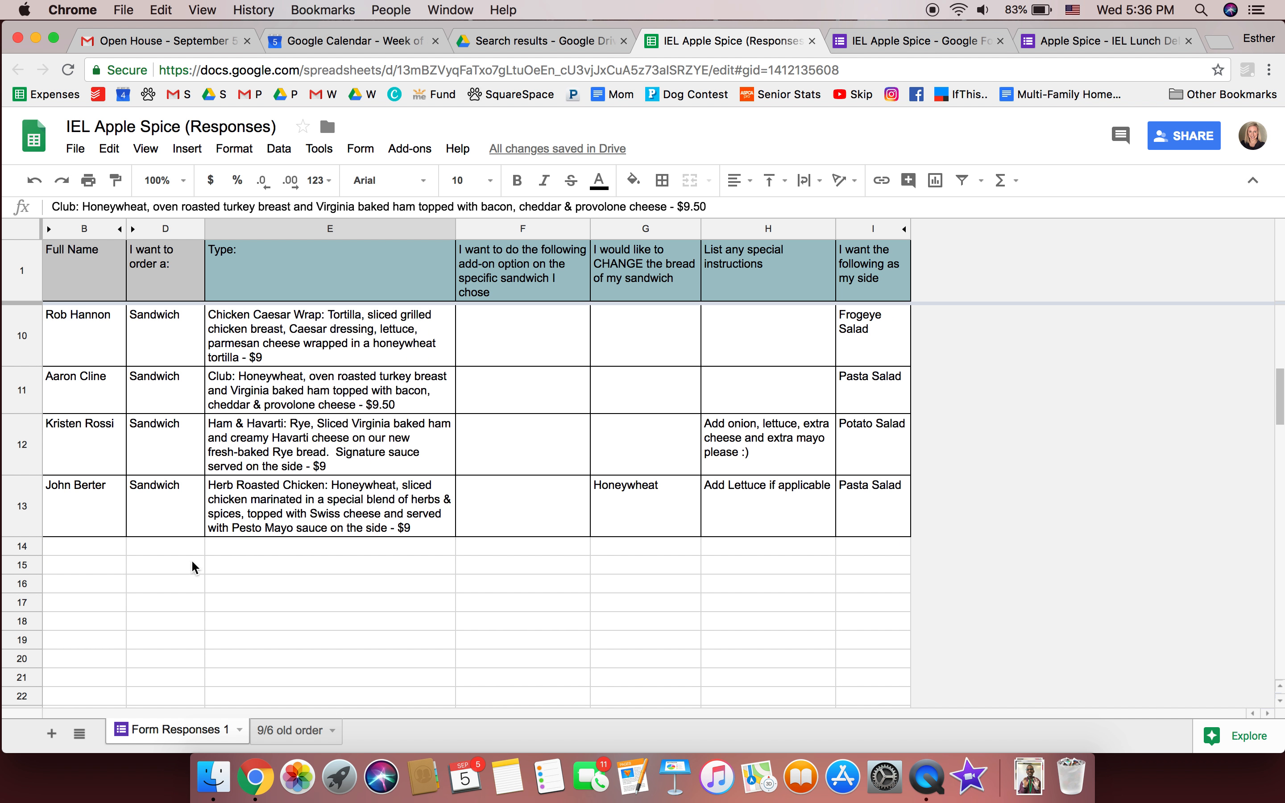
# Enter 'Total Salads - 1' in E15 and count the sandwich orders down the name list
pyautogui.click(272, 569)
pyautogui.write('Total Sald')
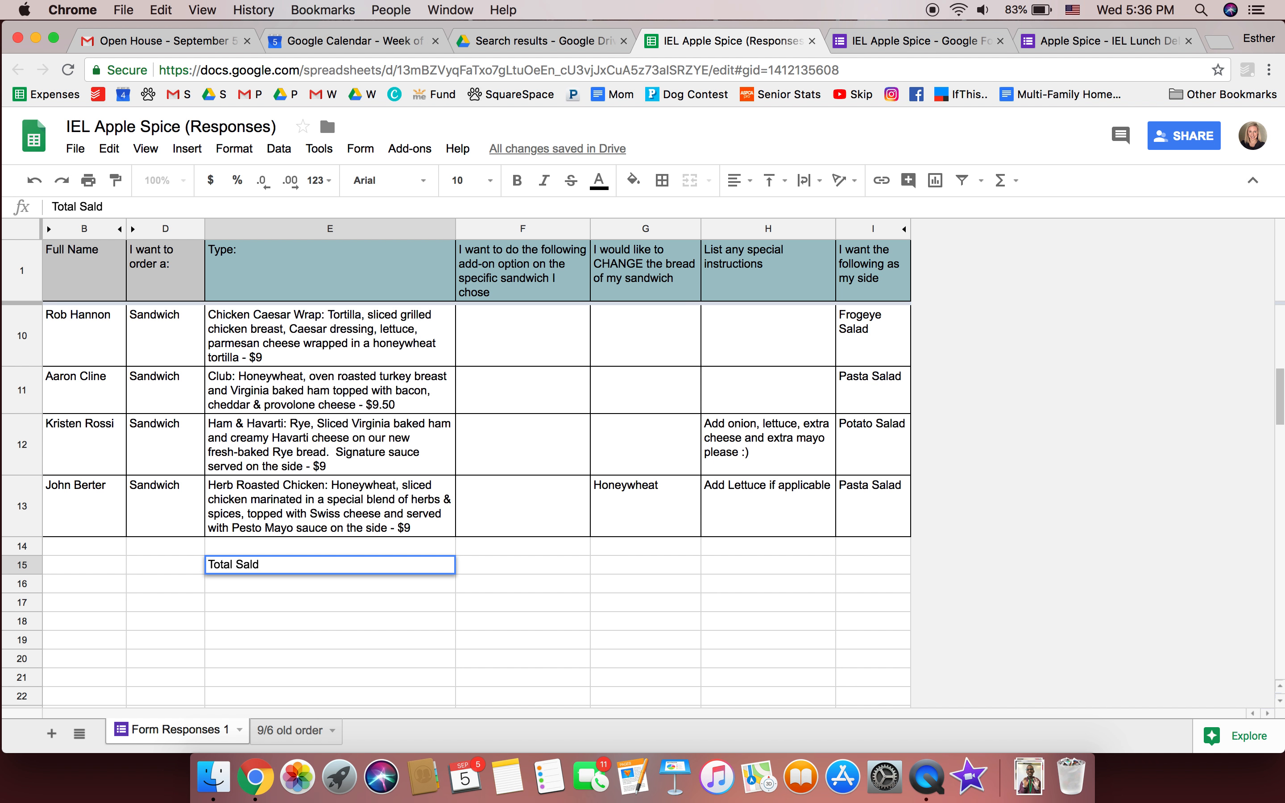
pyautogui.write('ads - 1')
pyautogui.press('Return')
pyautogui.scroll(10, 186, 511)
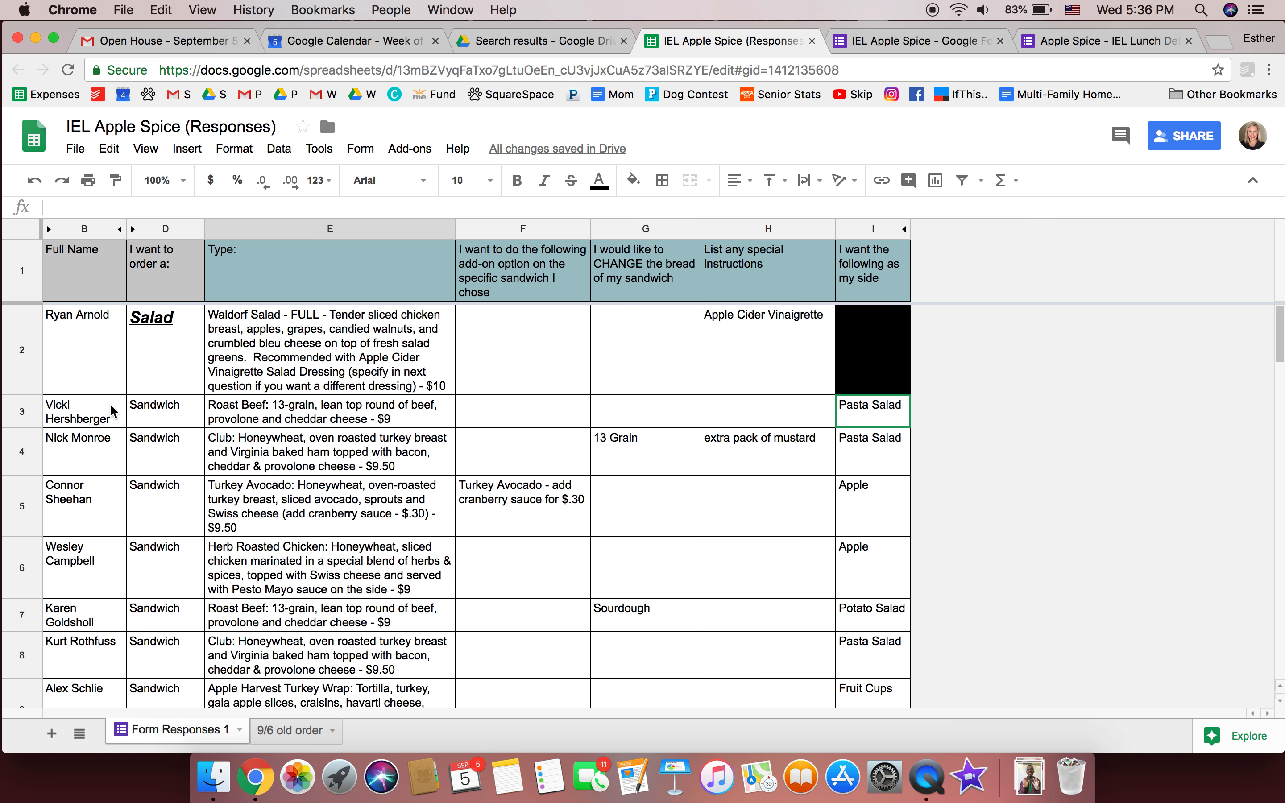
pyautogui.click(113, 410)
pyautogui.press('Down')
pyautogui.press('Down')
pyautogui.press('Down')
pyautogui.press('Down')
pyautogui.press('Down')
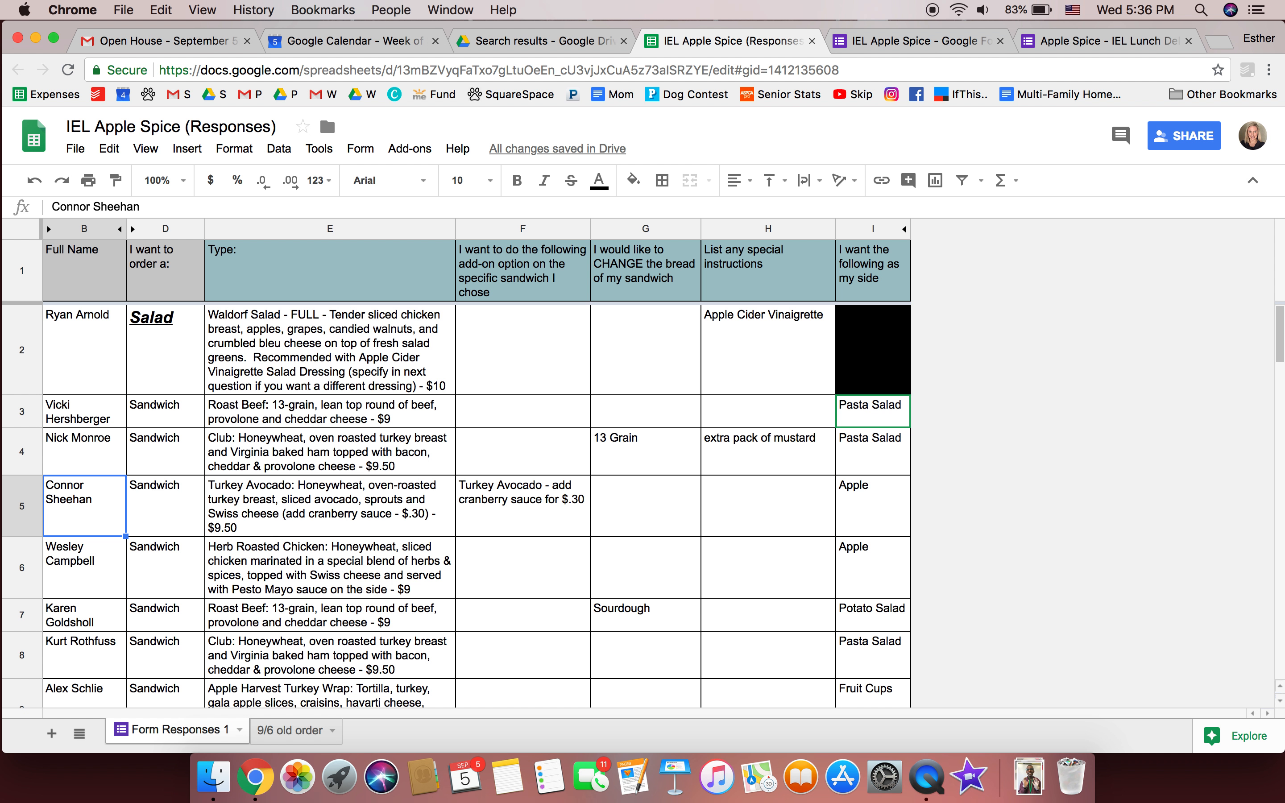
pyautogui.press('Down')
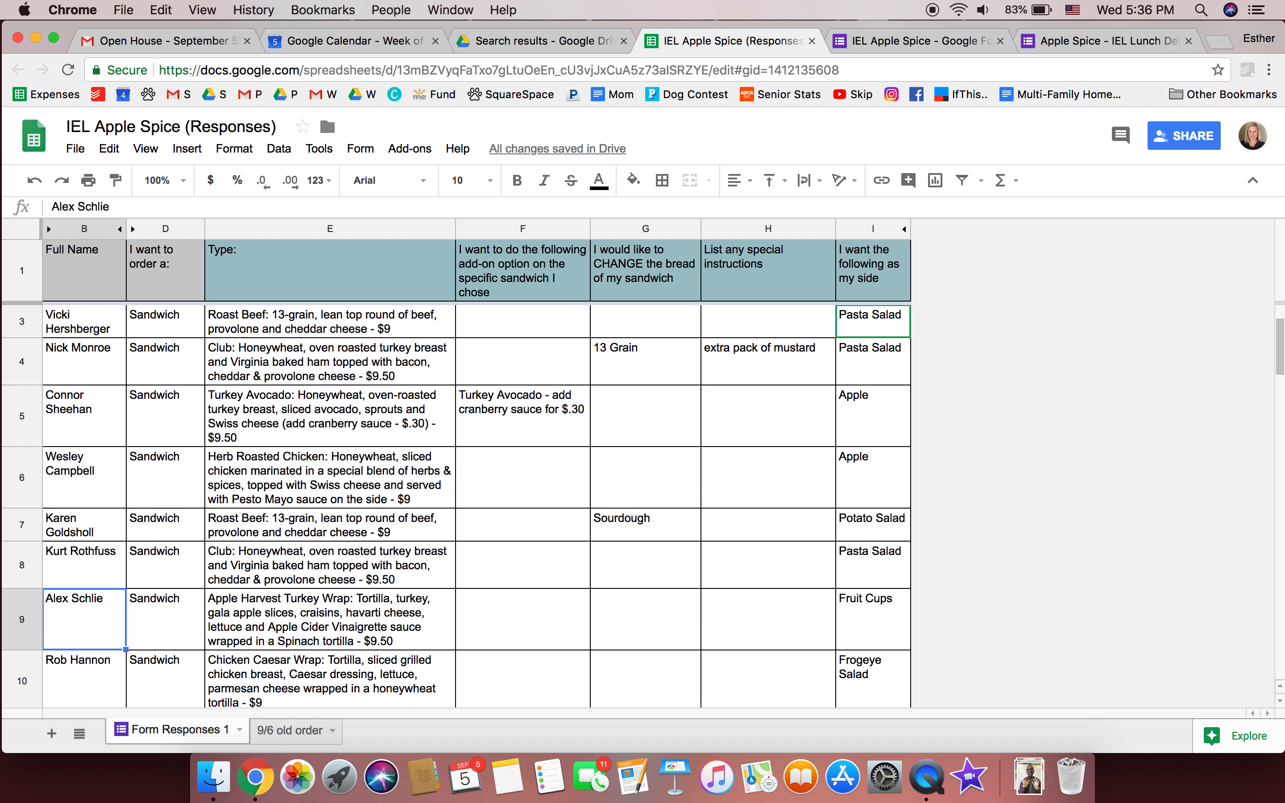
pyautogui.press('Down')
pyautogui.press('Down')
pyautogui.press('Down')
pyautogui.press('Down')
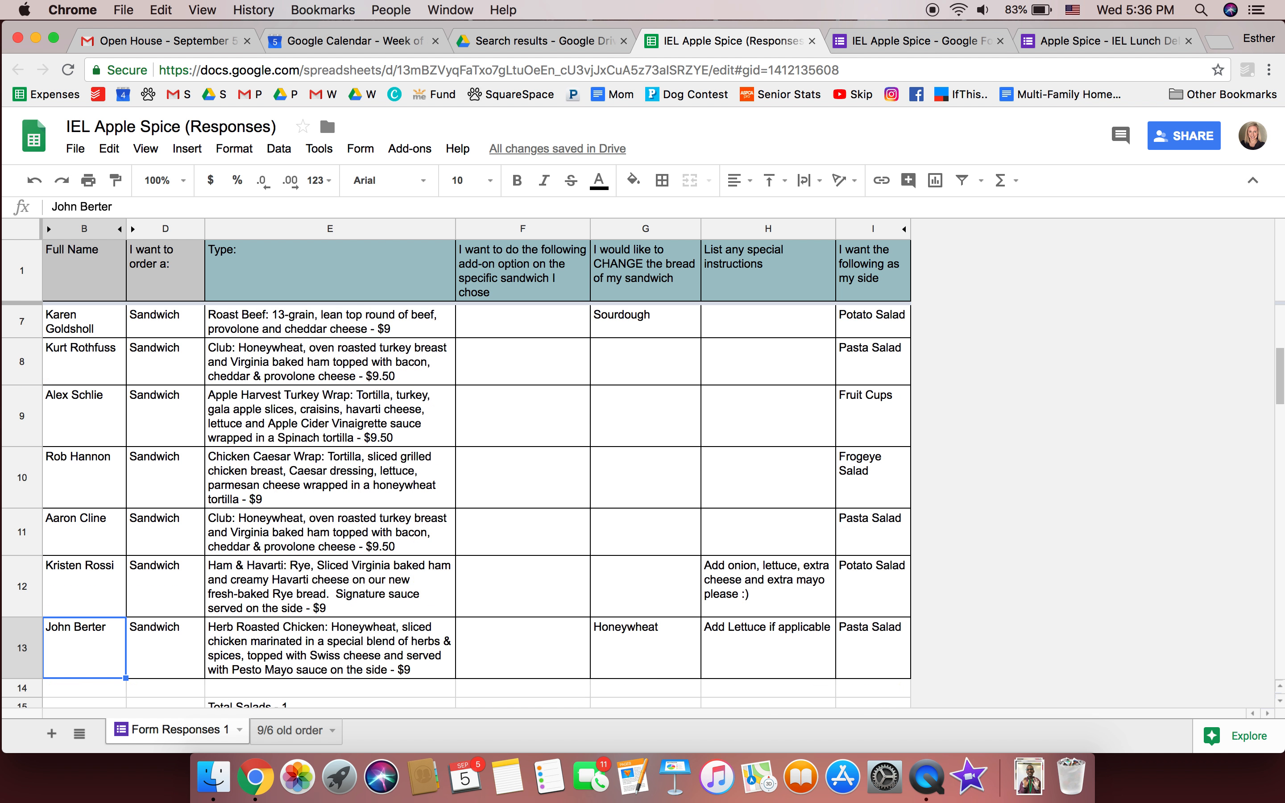
pyautogui.press('Down')
pyautogui.scroll(-2, 262, 362)
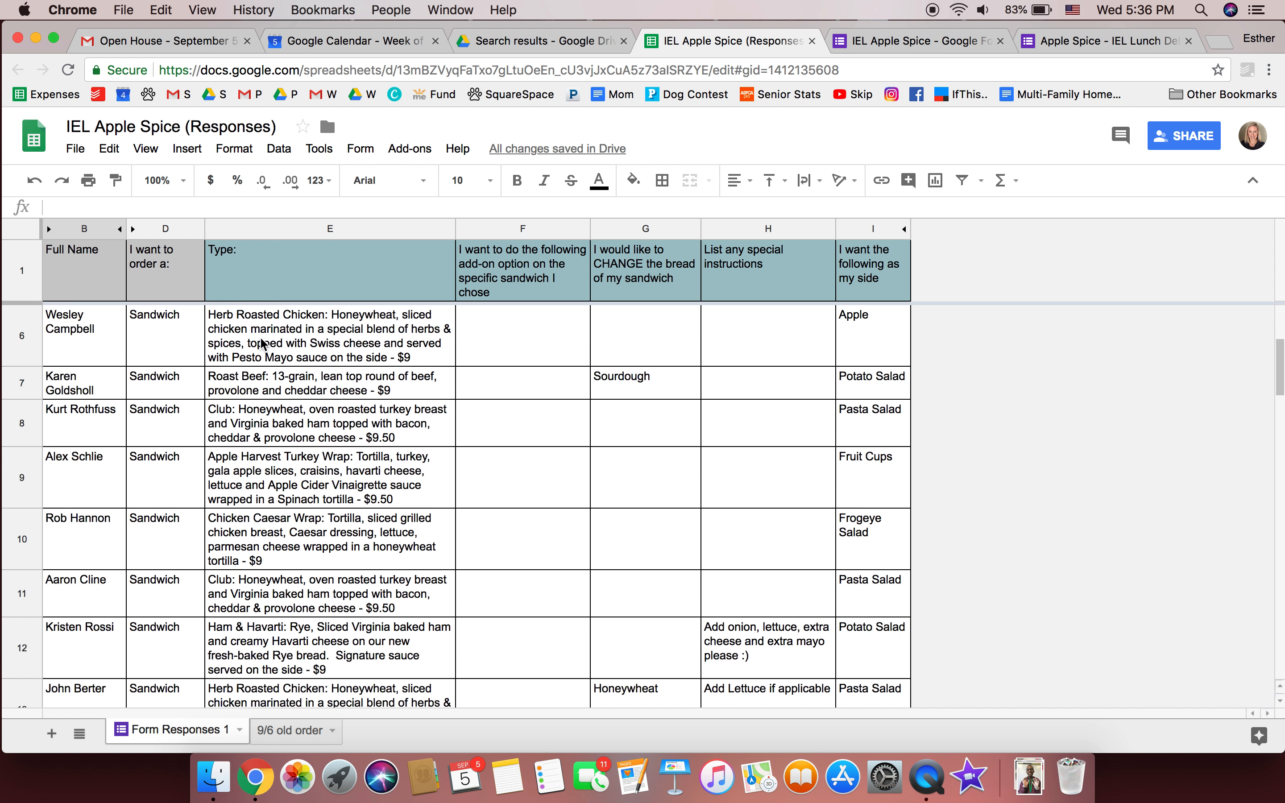
# Enter 'Total Sandwiches - 11' in E16
pyautogui.click(254, 650)
pyautogui.write('Total Sand')
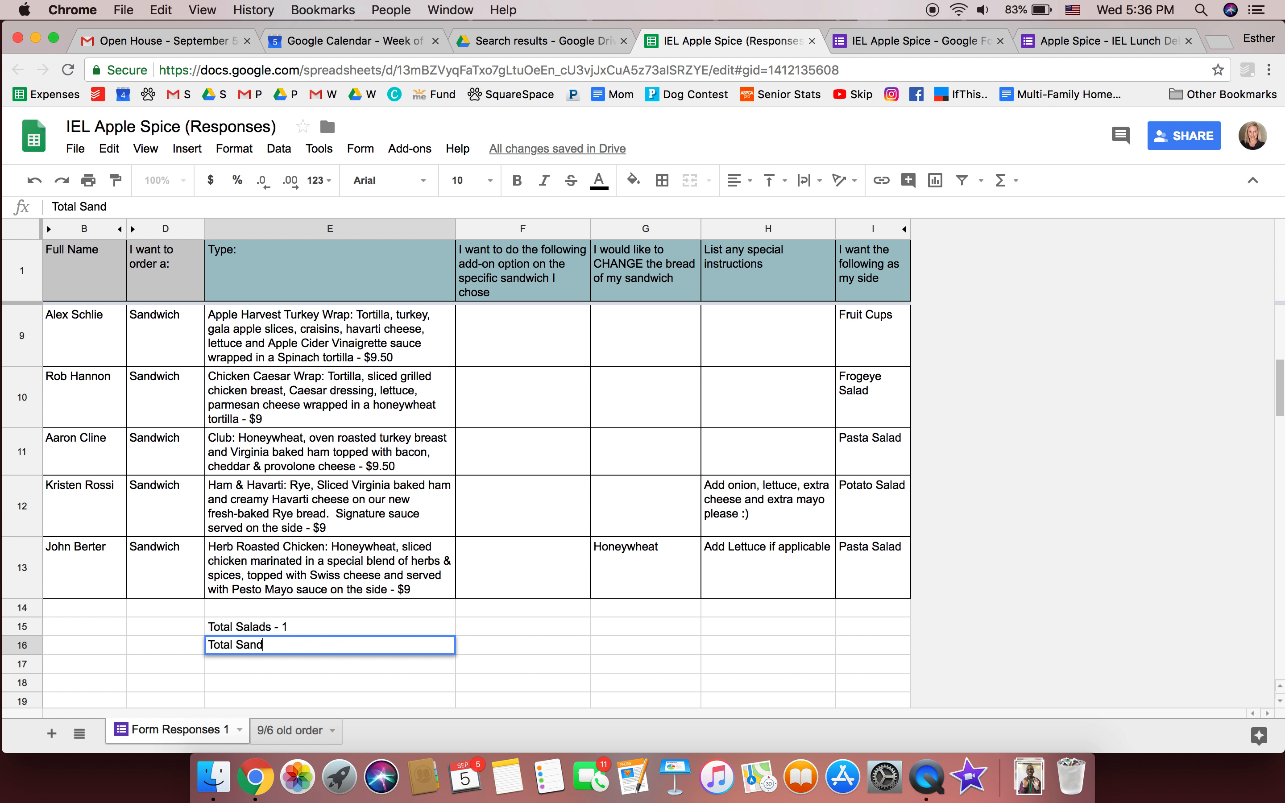
pyautogui.write('wiches - 11')
pyautogui.press('Return')
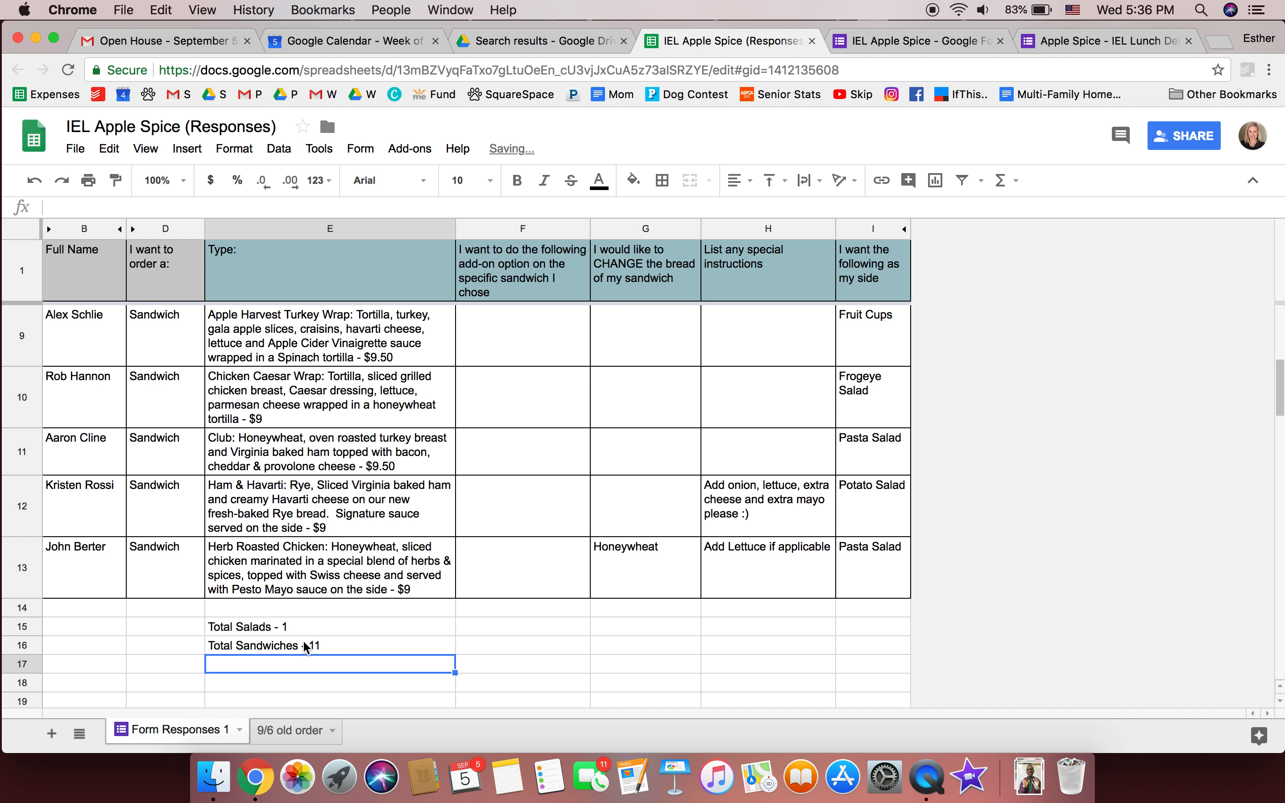
pyautogui.scroll(-2, 313, 614)
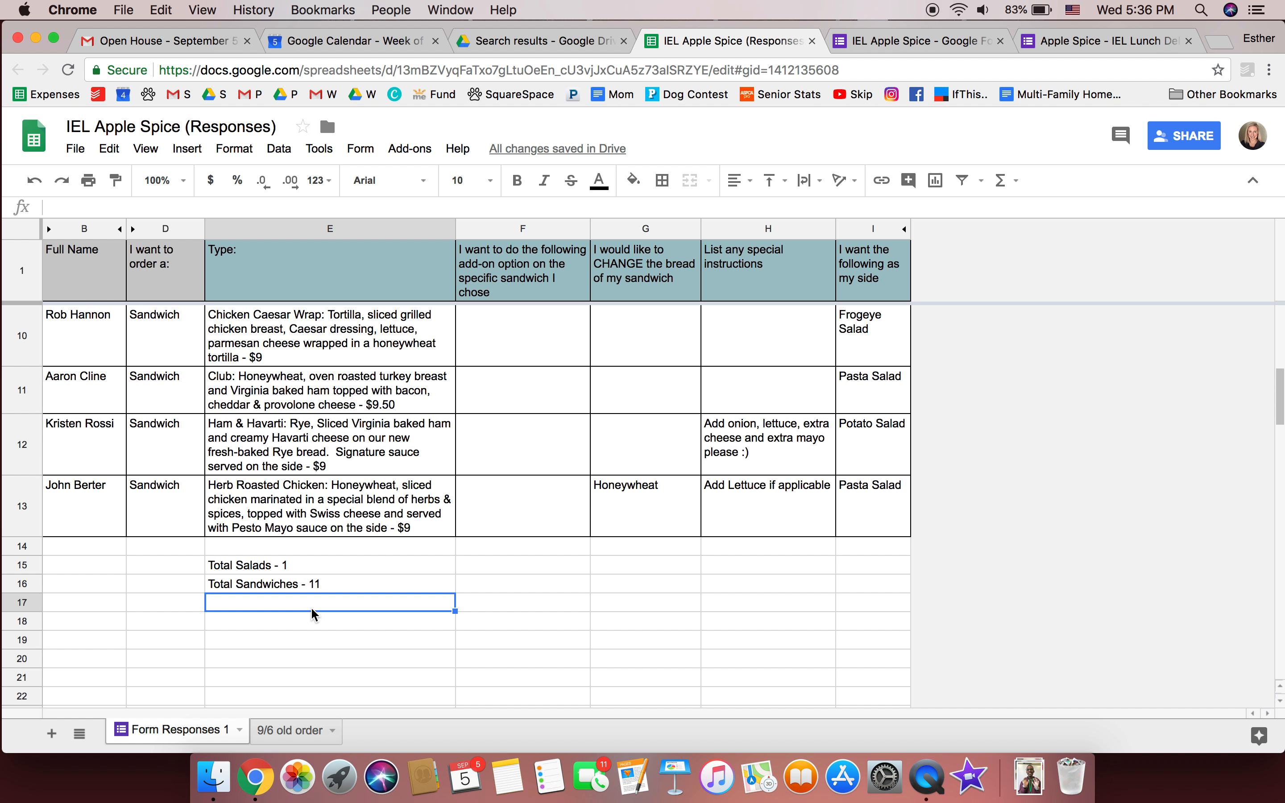
pyautogui.scroll(5, 312, 610)
pyautogui.scroll(-5, 312, 610)
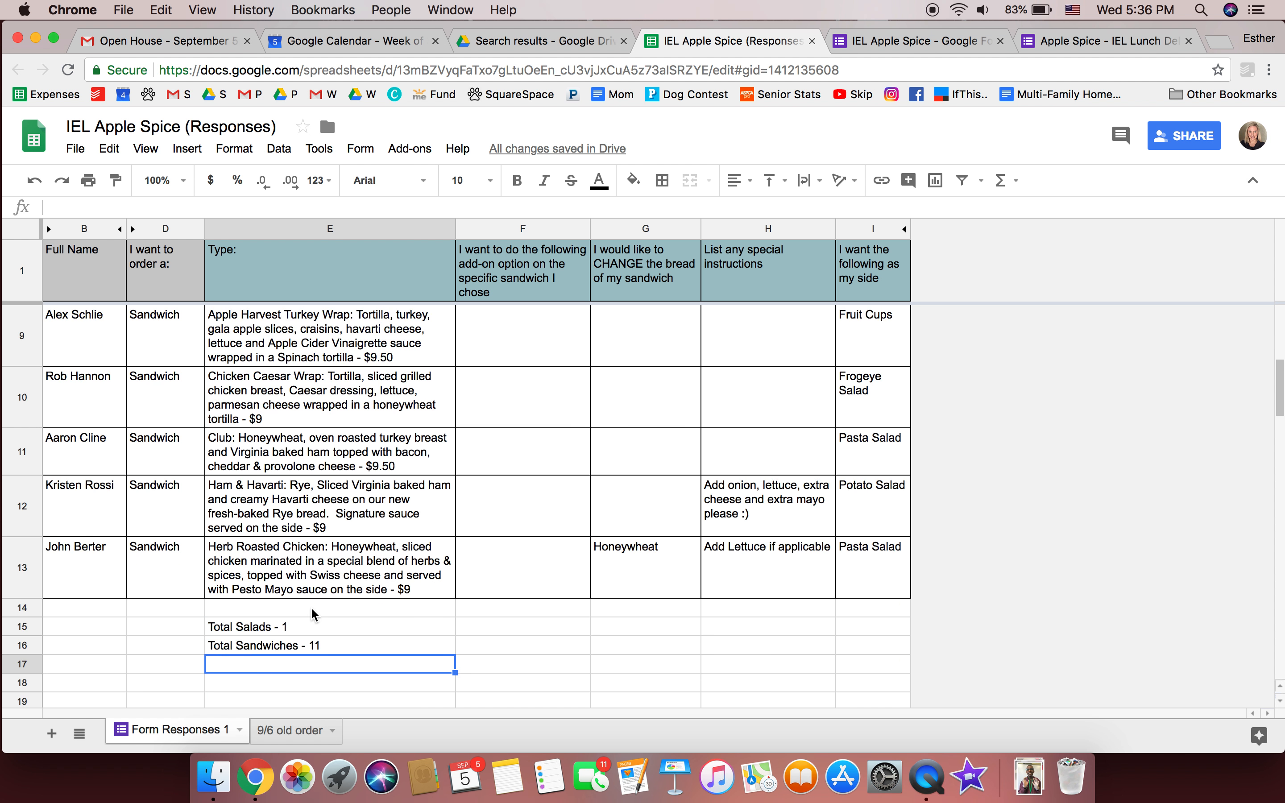
pyautogui.scroll(-1, 313, 614)
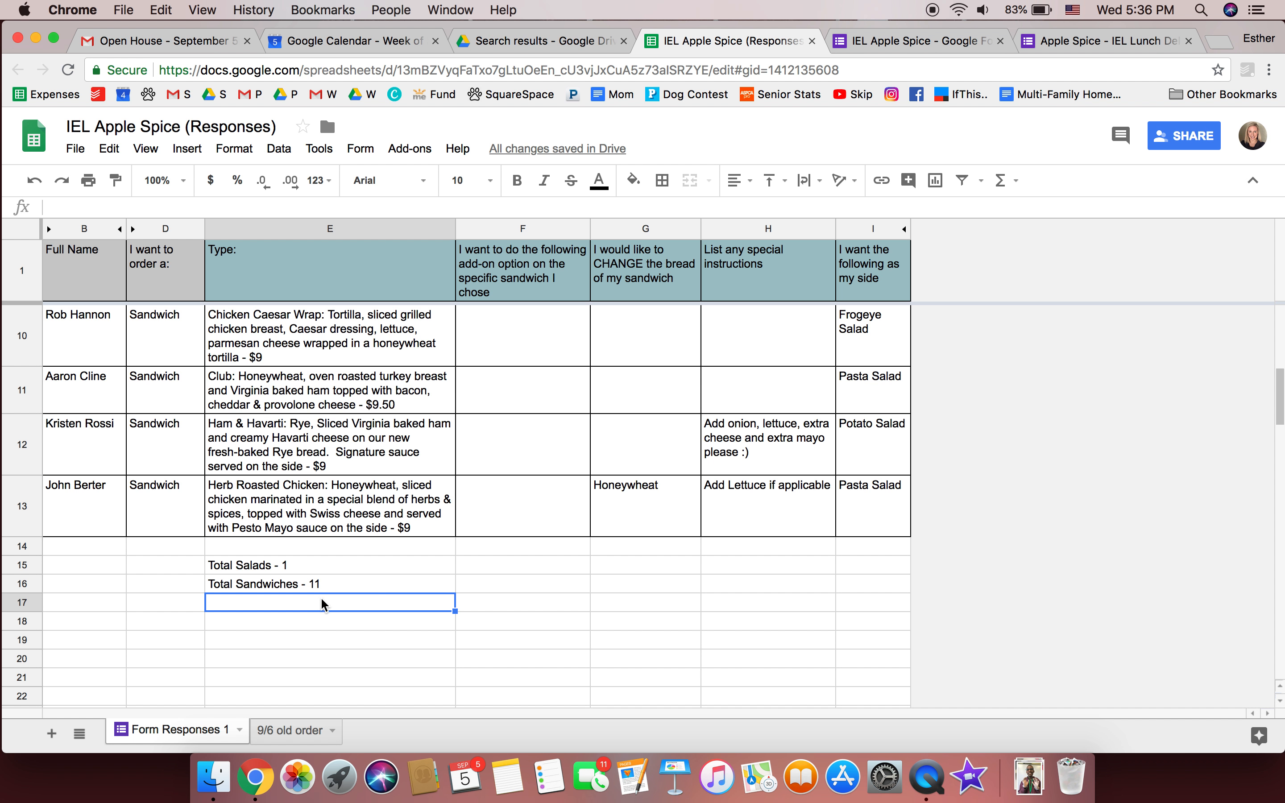
pyautogui.moveTo(511, 567); pyautogui.dragTo(775, 568)
# Type the order note in F15 naming the orderer / TIP, pick up by 11am on Thursday 9/6/18
pyautogui.click(487, 571)
pyautogui.write('Order for')
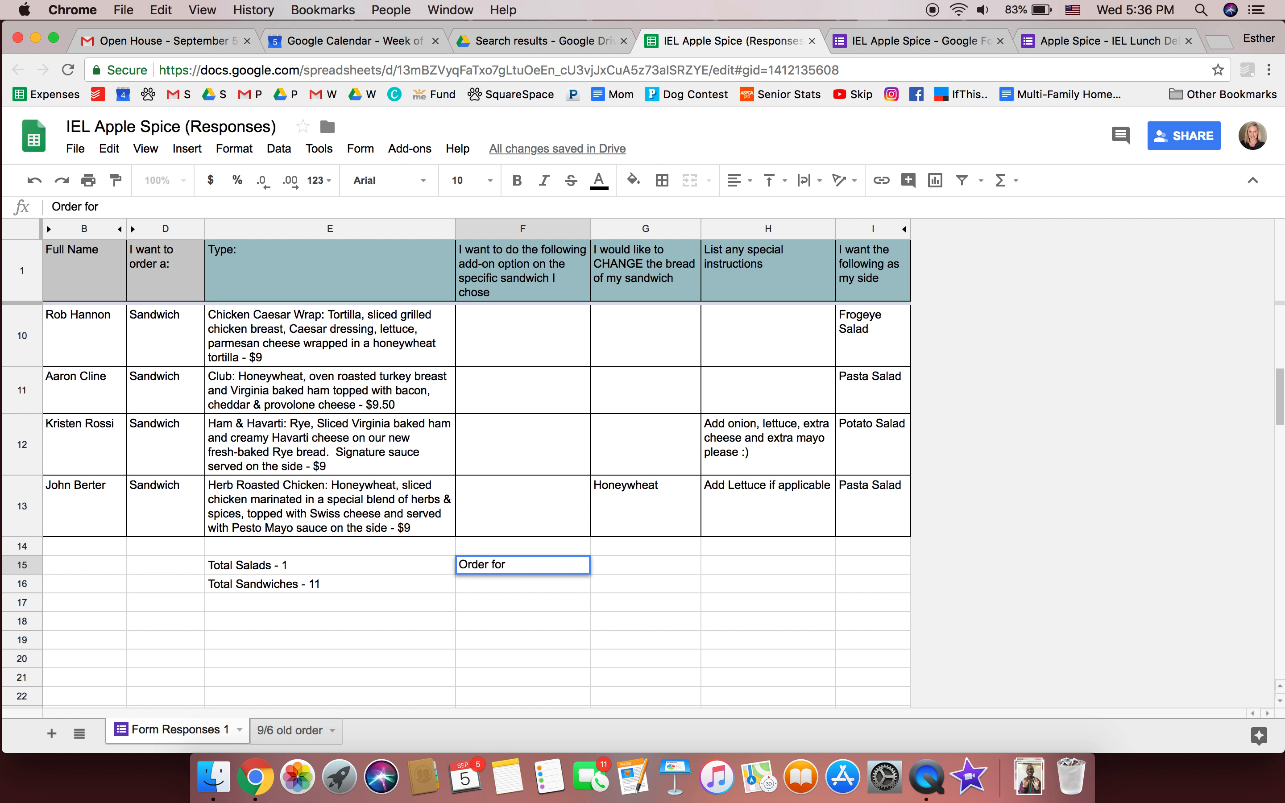
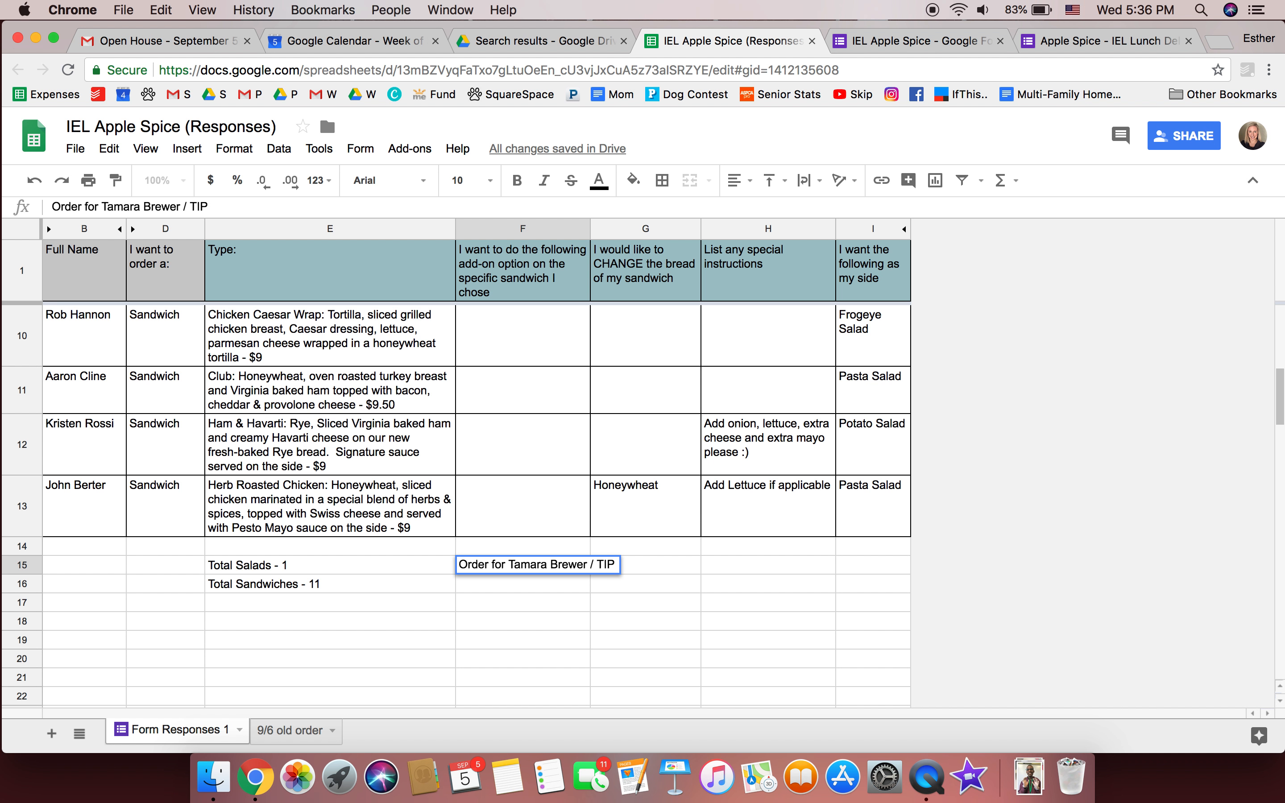
pyautogui.write(' - pick up')
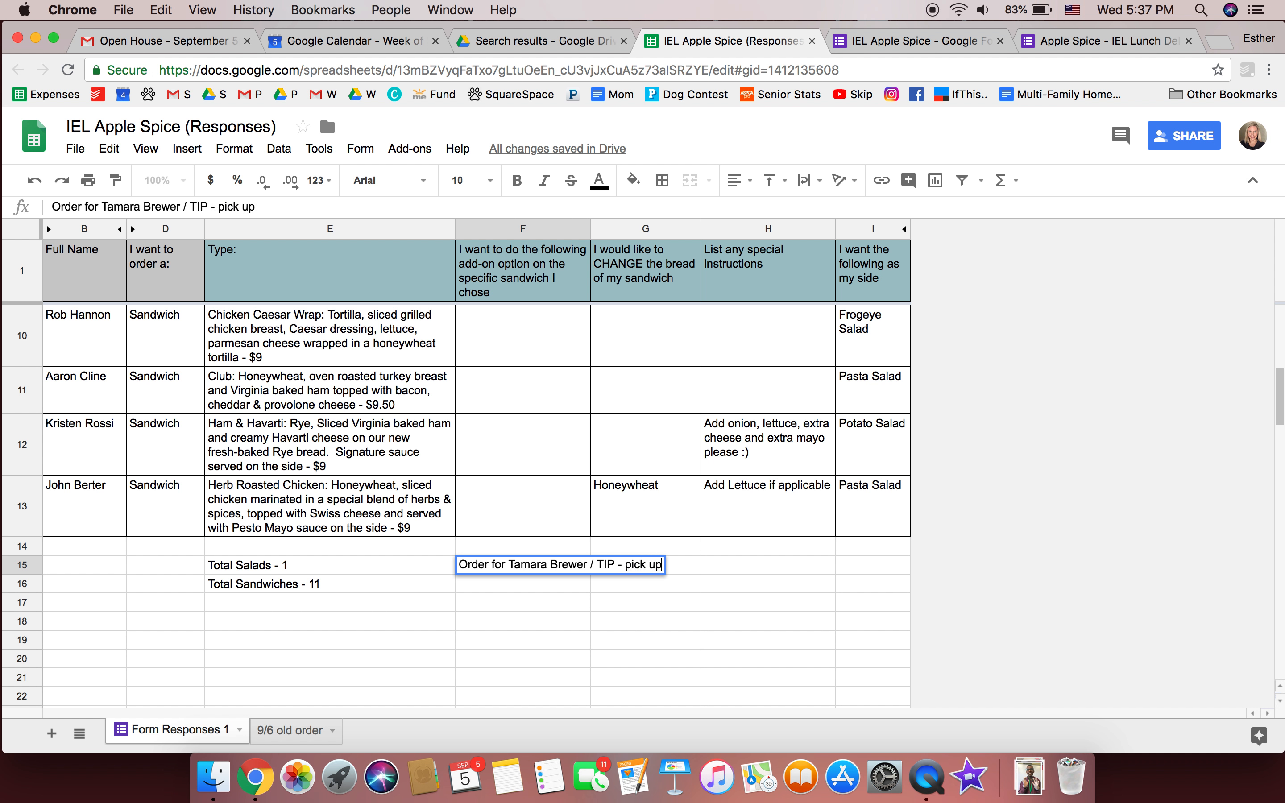
pyautogui.write(' by 11am ')
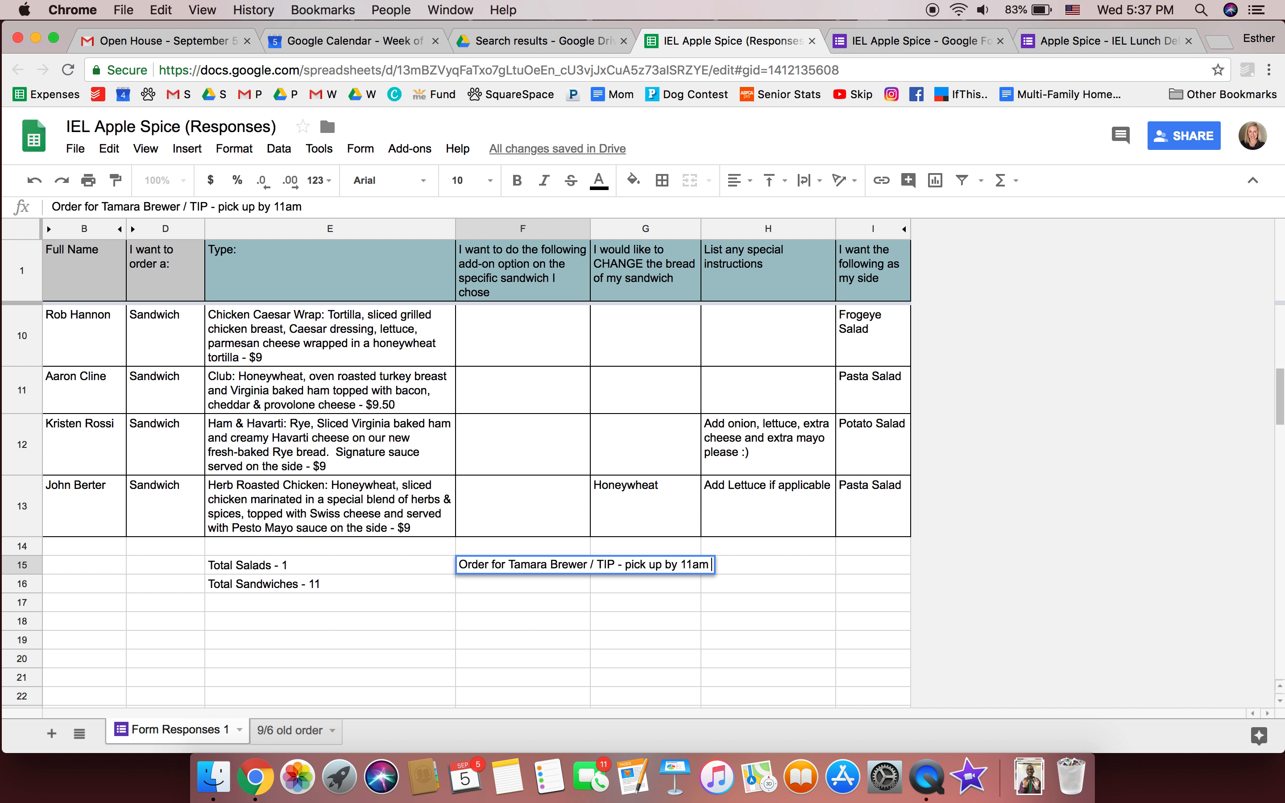
pyautogui.write('on Thurs')
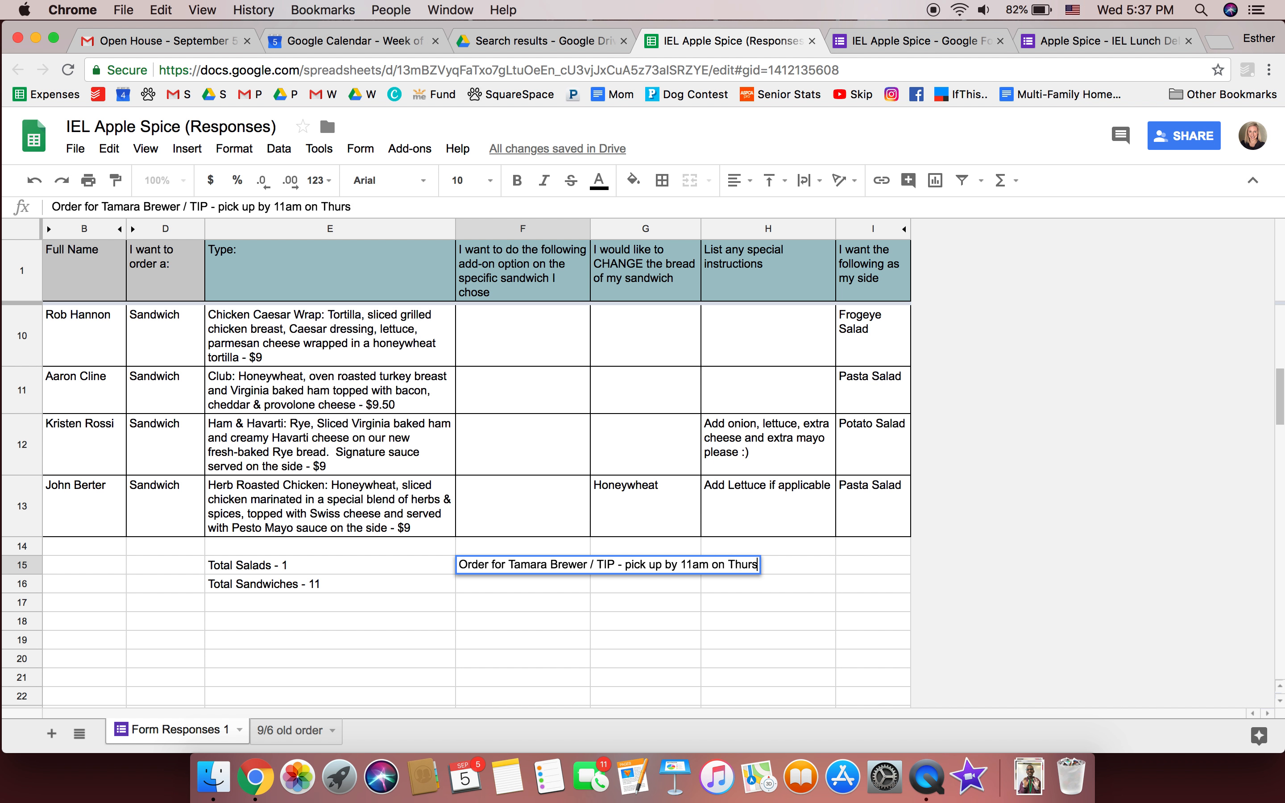
pyautogui.write('day 9/6/17')
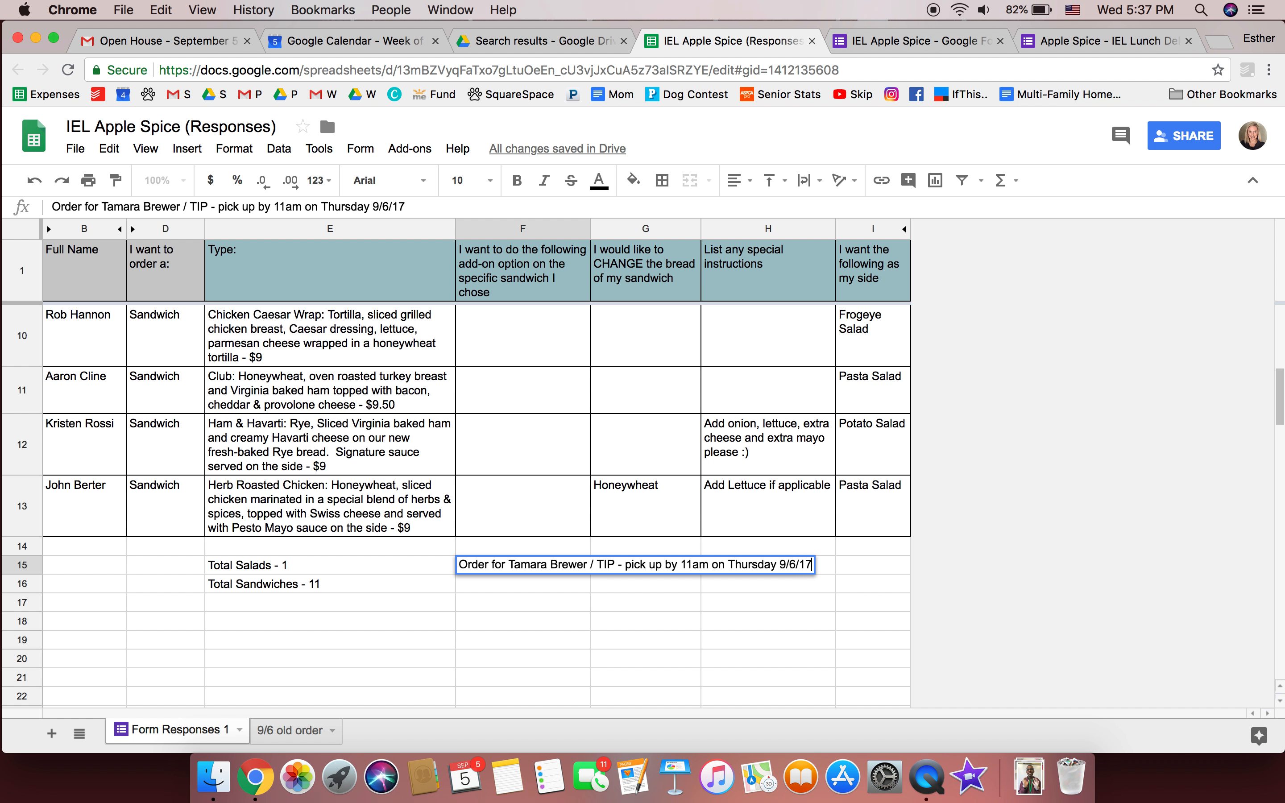
pyautogui.press('BackSpace')
pyautogui.write('8')
pyautogui.press('Return')
# Merge F15:H15 so the order note fits on one line
pyautogui.click(545, 585)
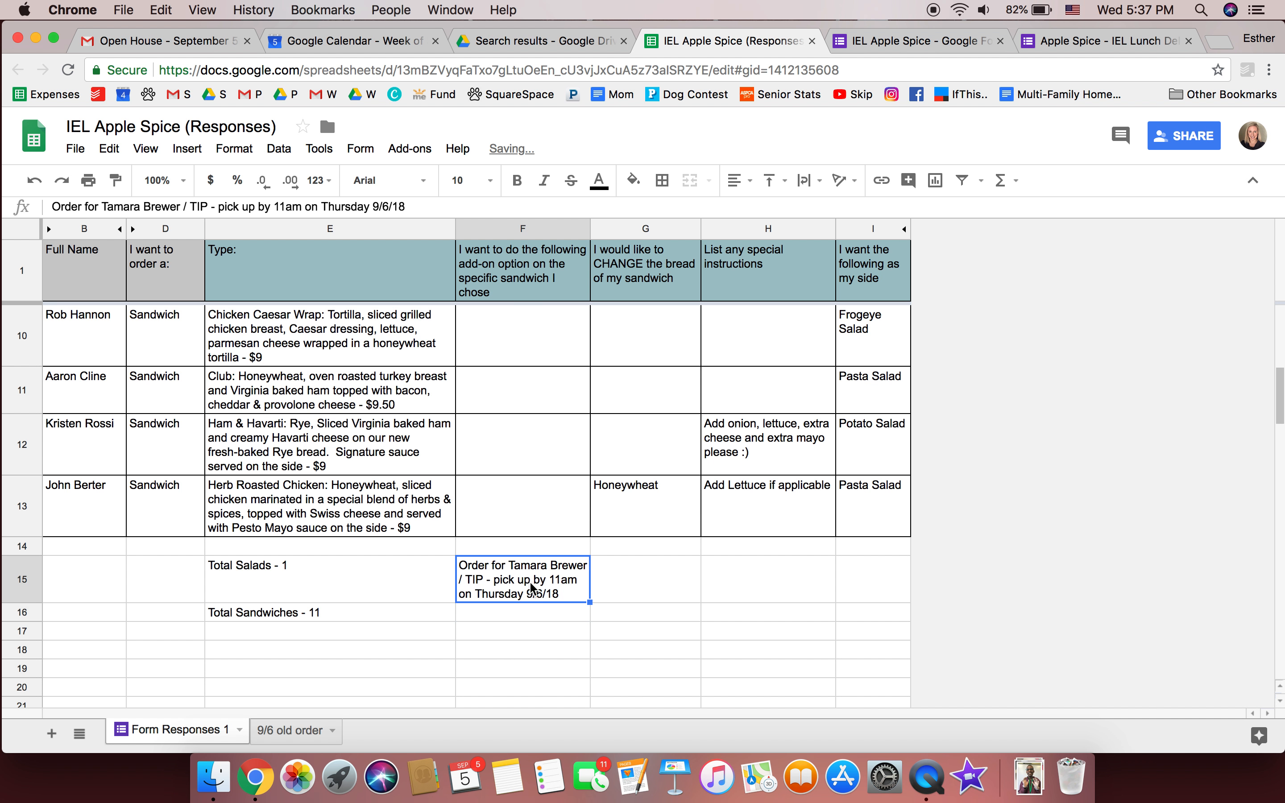
pyautogui.moveTo(533, 586); pyautogui.dragTo(760, 577)
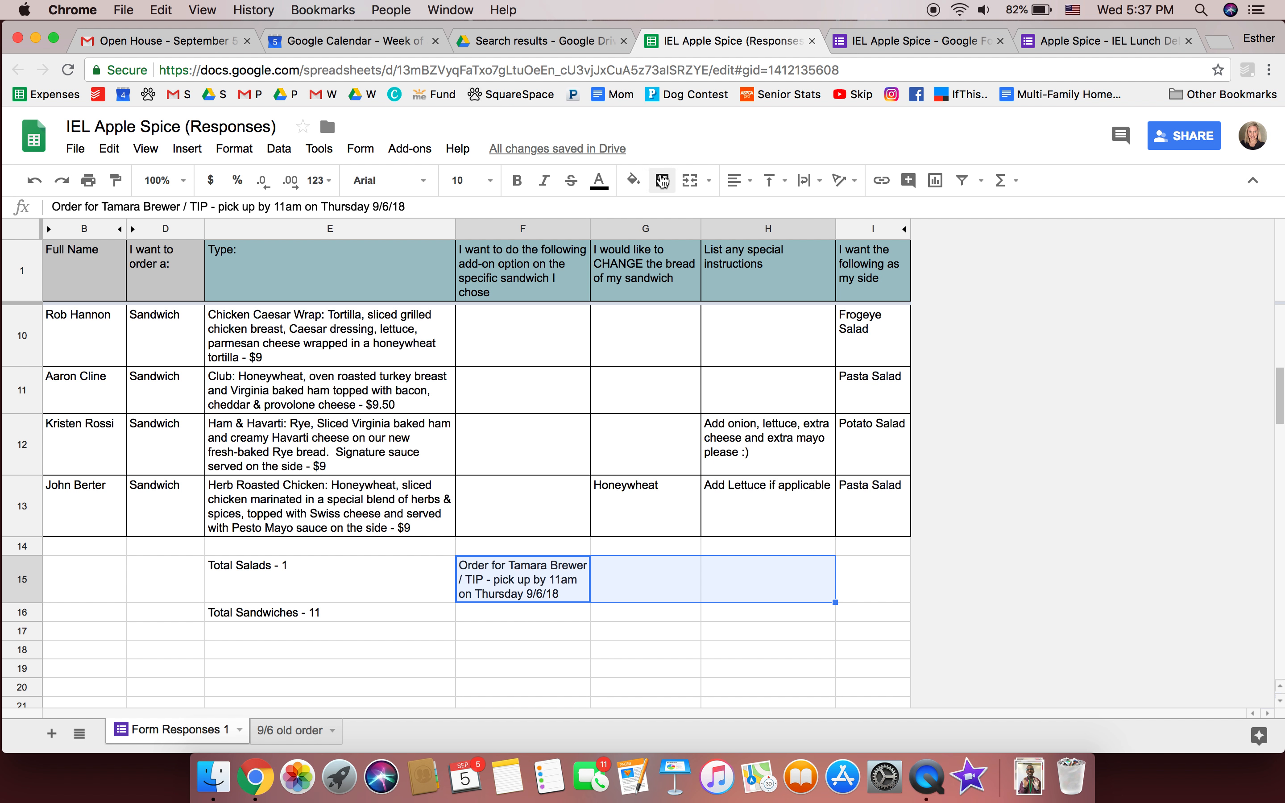
pyautogui.click(693, 186)
pyautogui.click(659, 642)
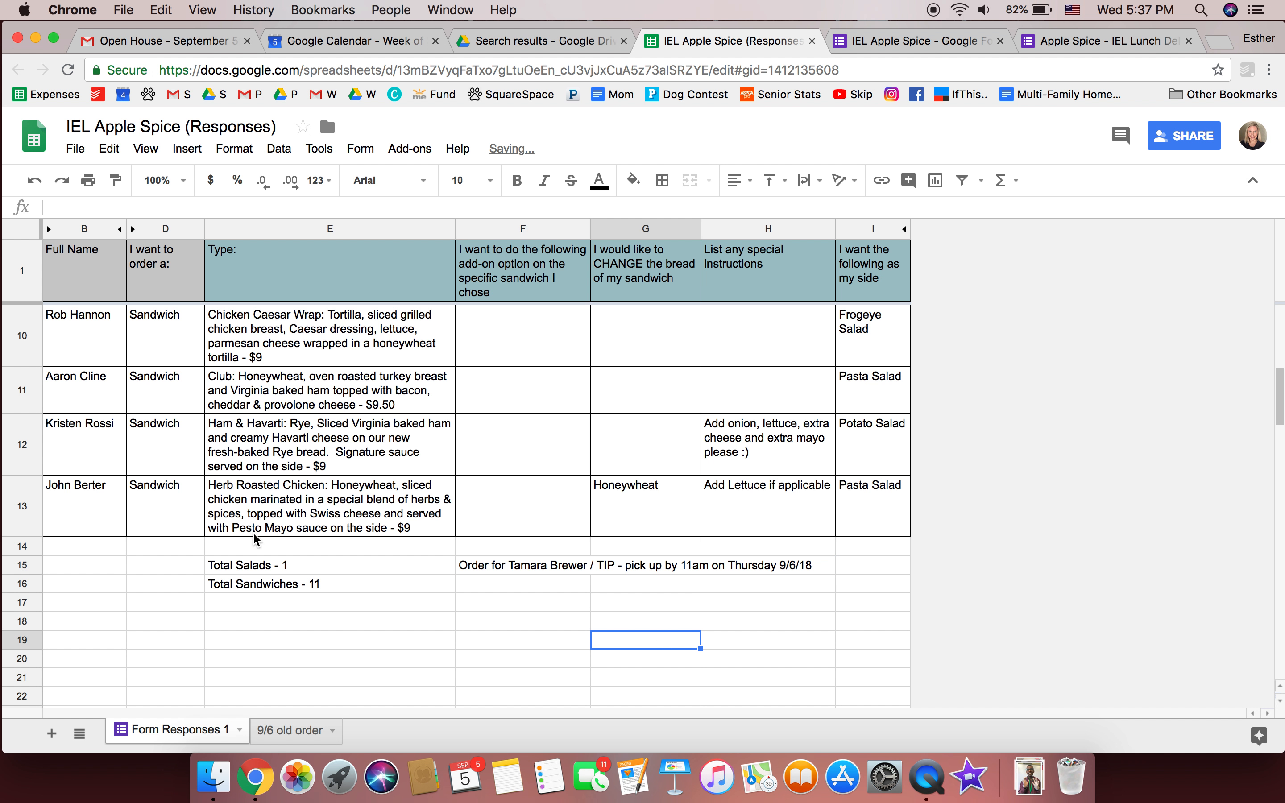
# Download the sheet as a PDF document with Portrait page orientation
pyautogui.click(74, 150)
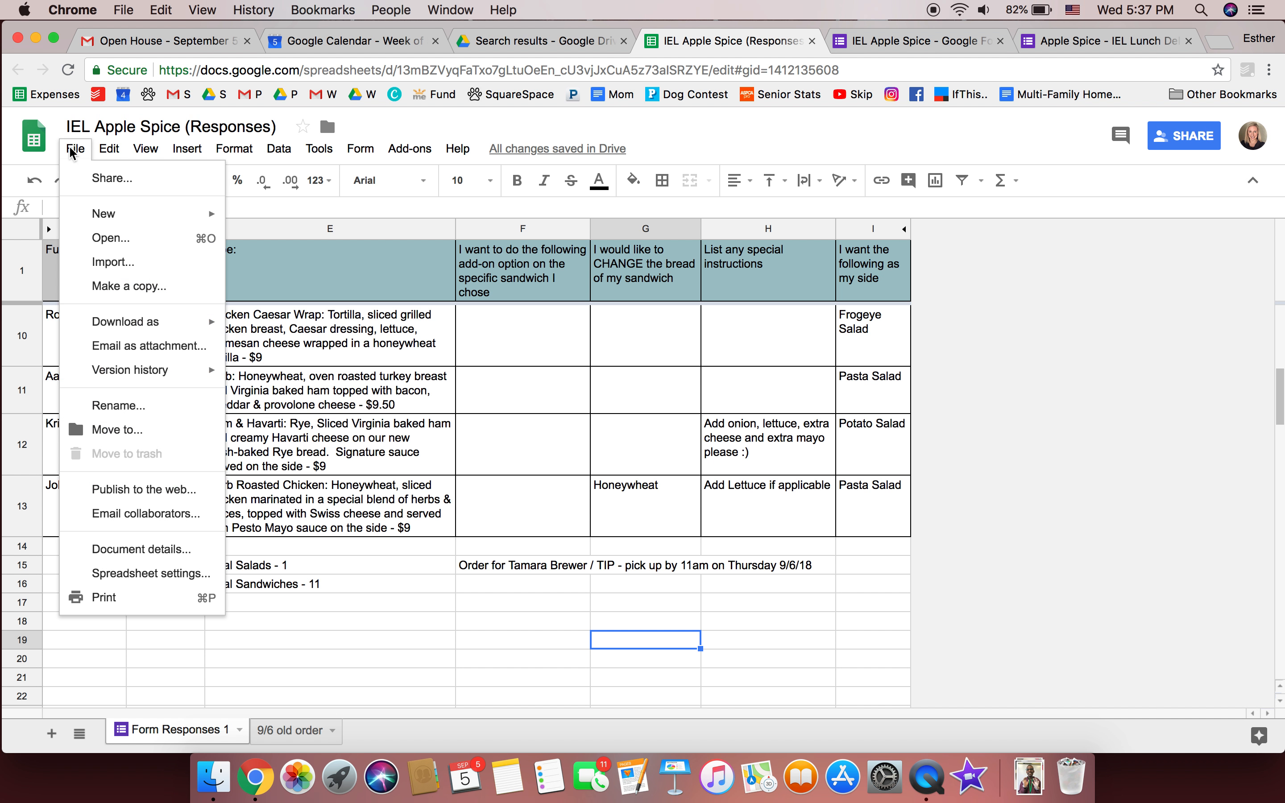
pyautogui.moveTo(101, 329)
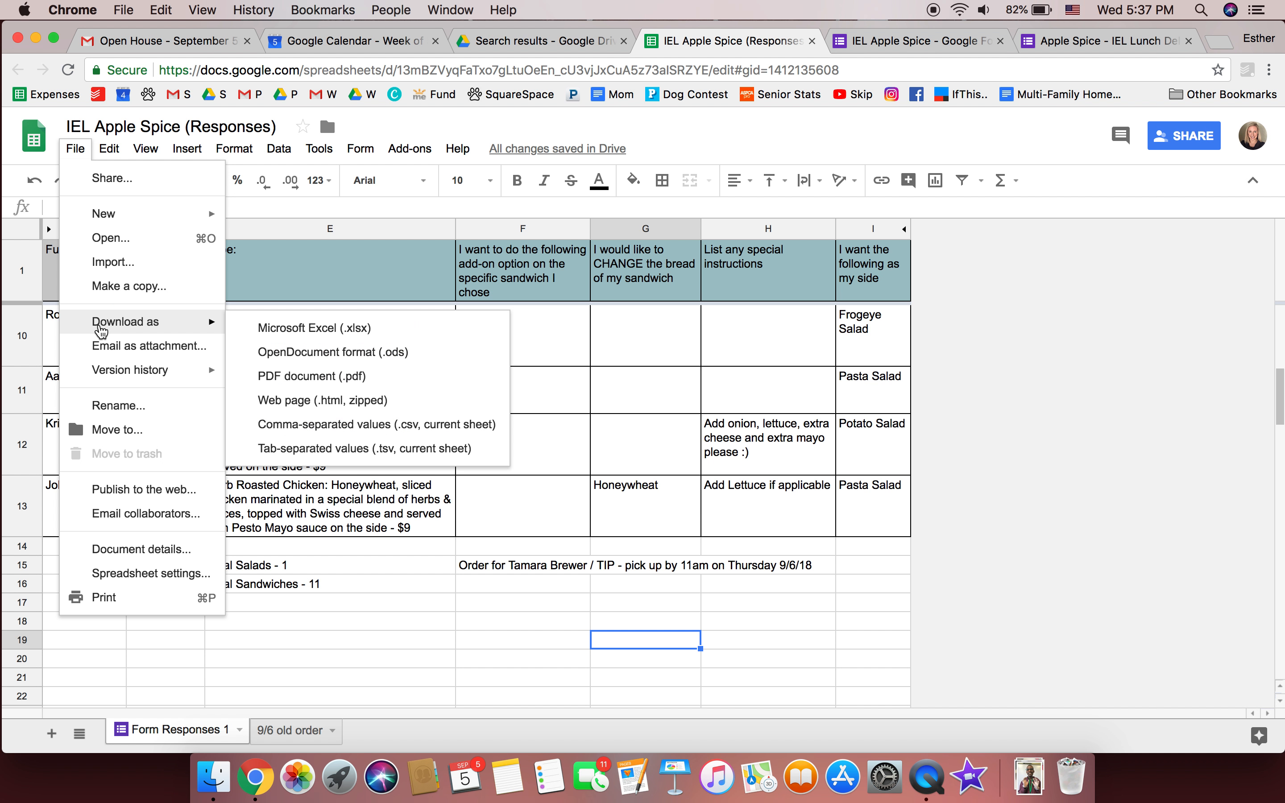
pyautogui.click(288, 376)
pyautogui.scroll(-5, 618, 440)
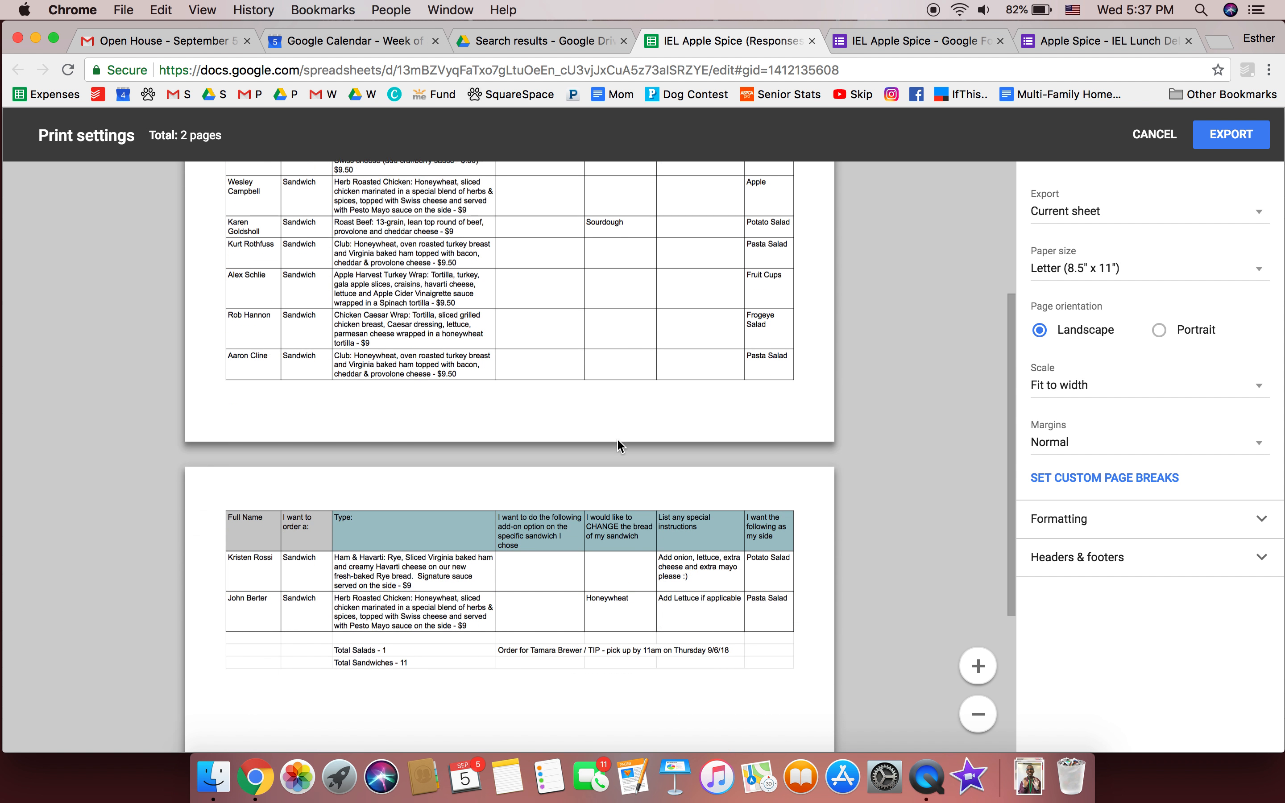
pyautogui.scroll(5, 618, 440)
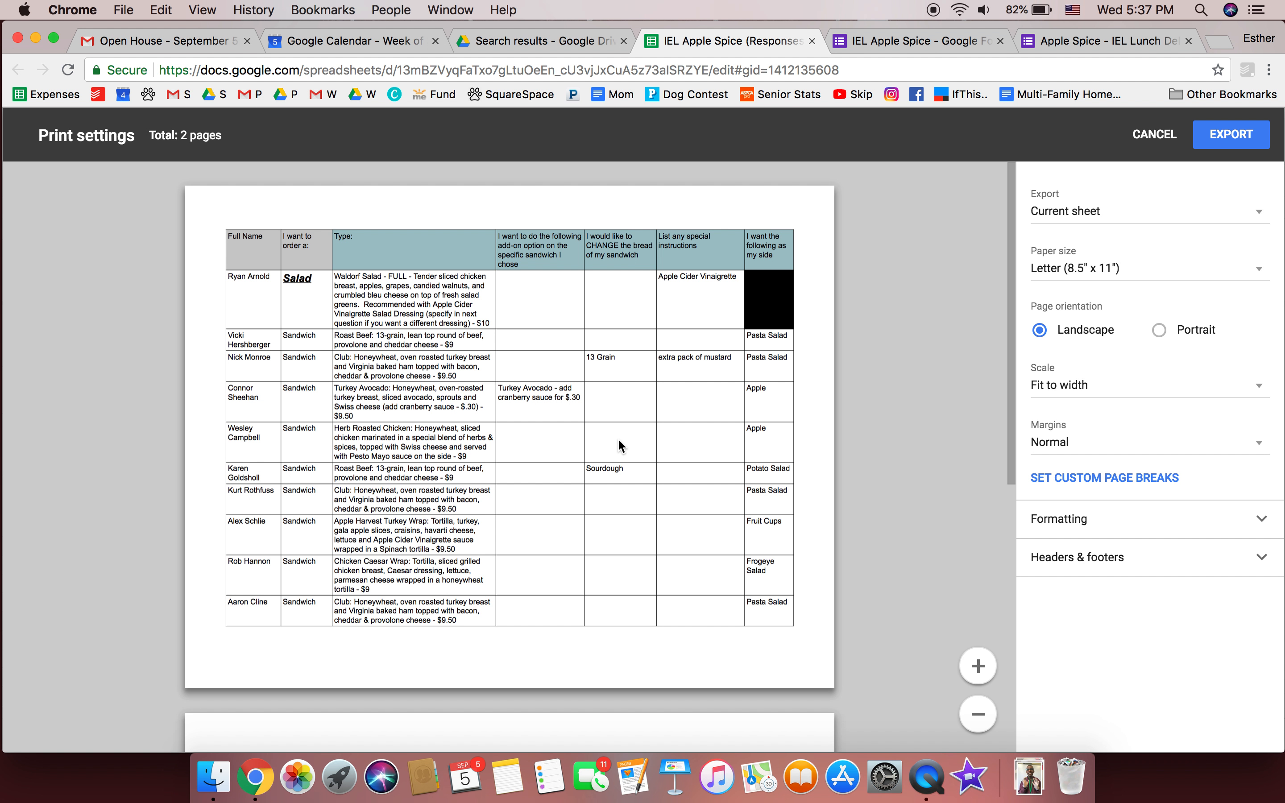
pyautogui.click(1176, 335)
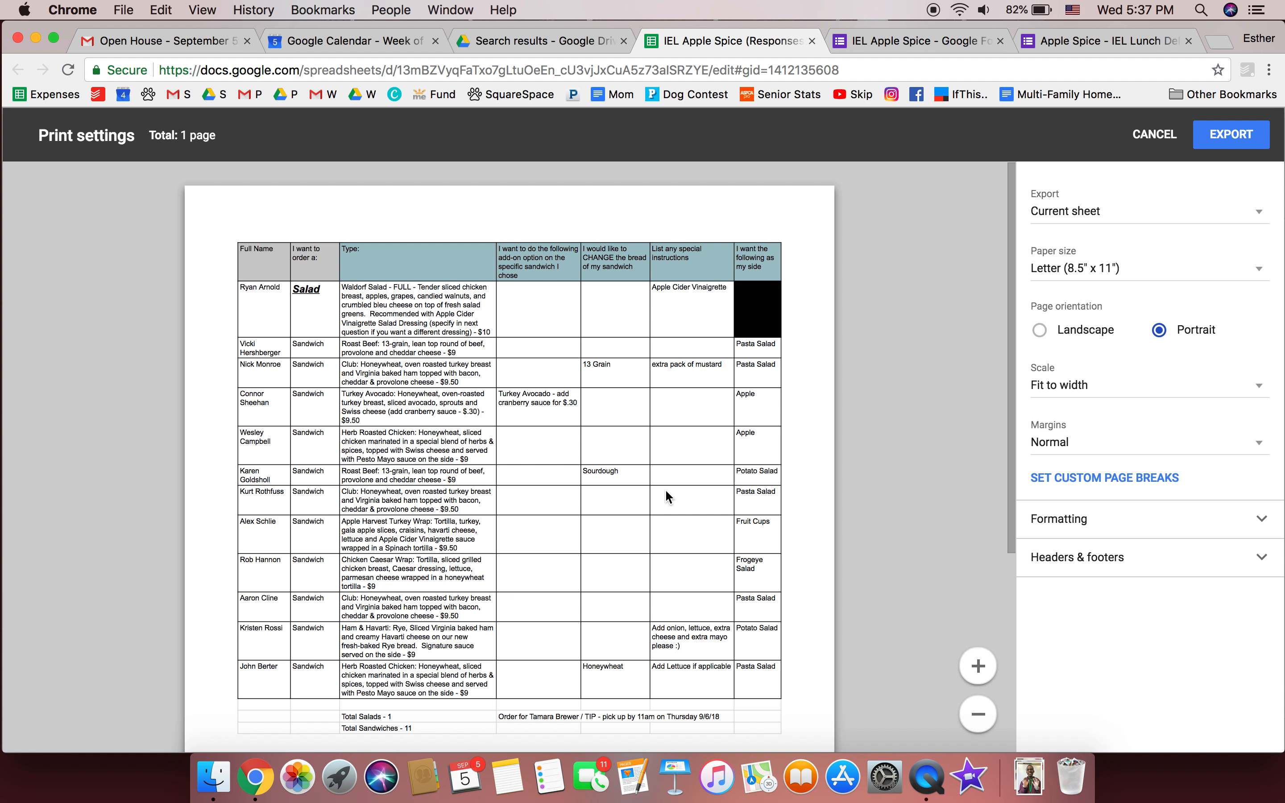
# Cancel the PDF export and set the whole sheet's text to size 12
pyautogui.click(1148, 134)
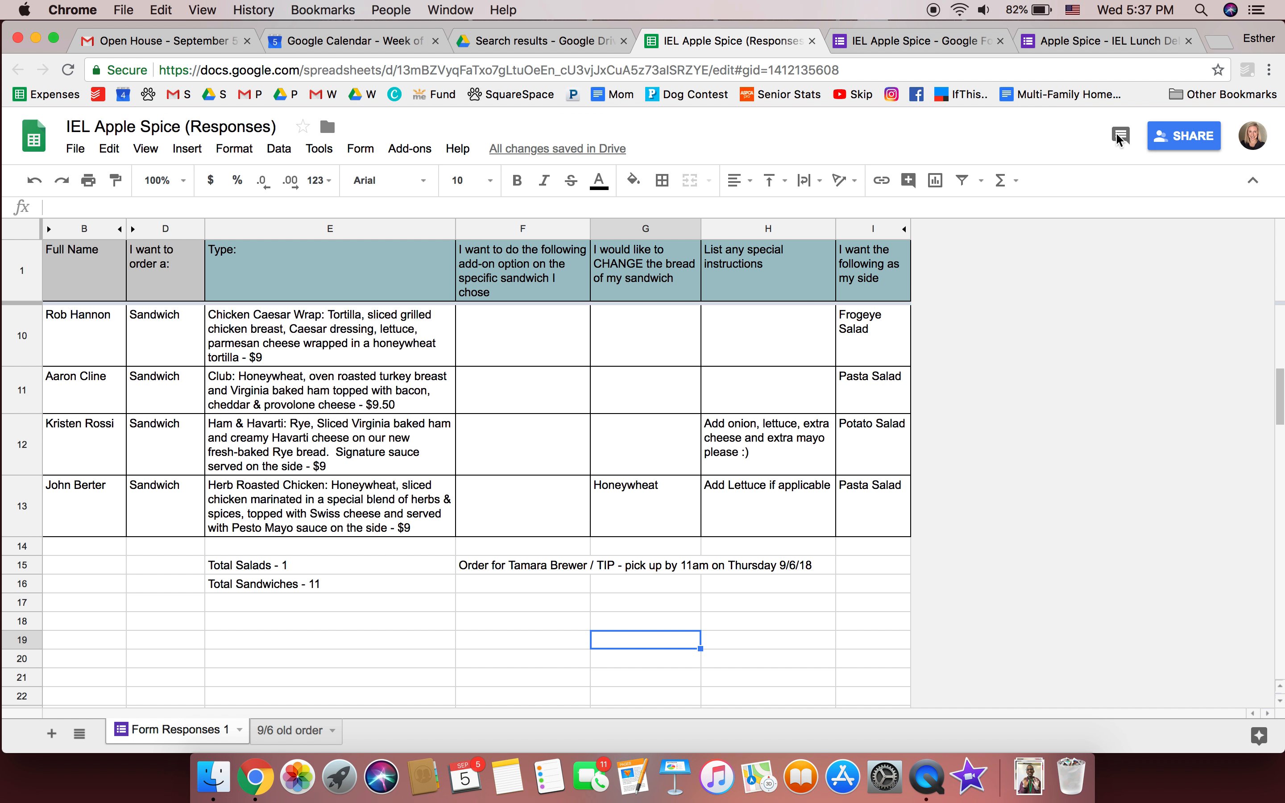
pyautogui.click(19, 230)
pyautogui.click(478, 183)
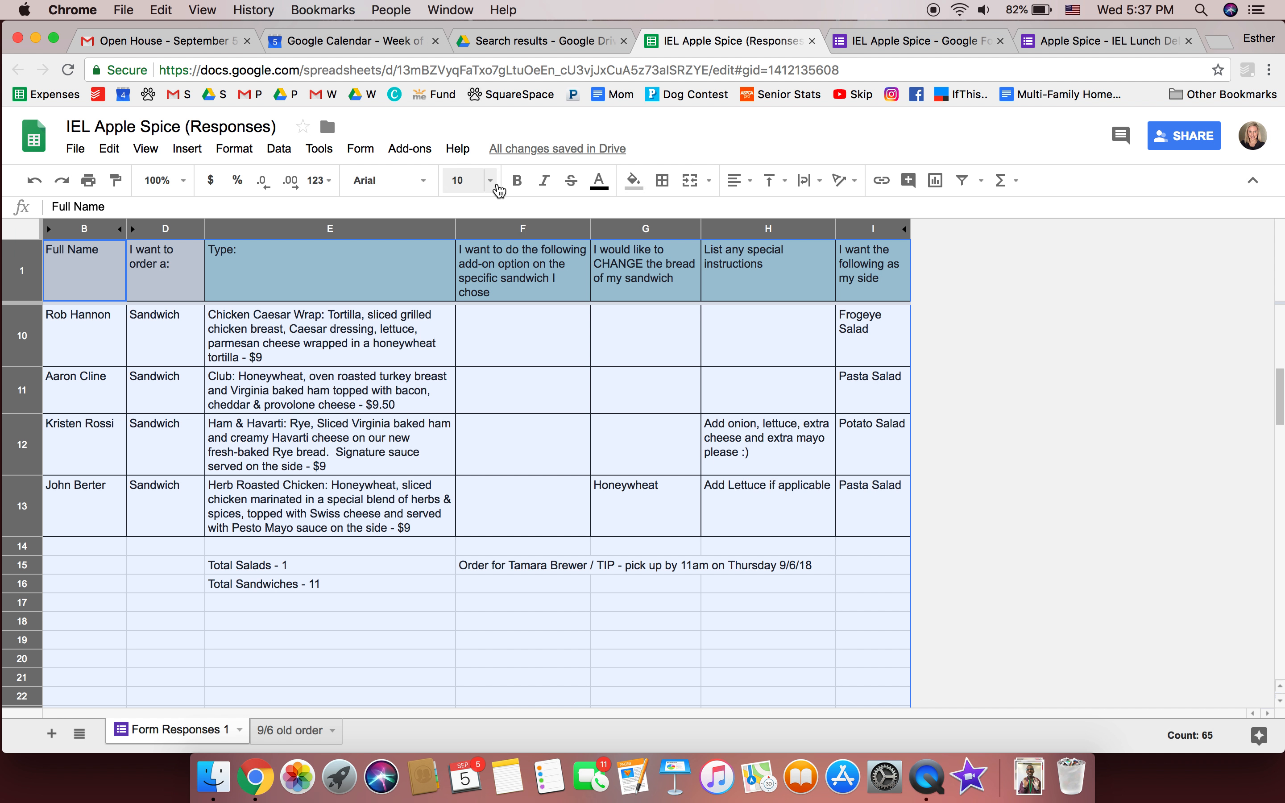
pyautogui.click(494, 190)
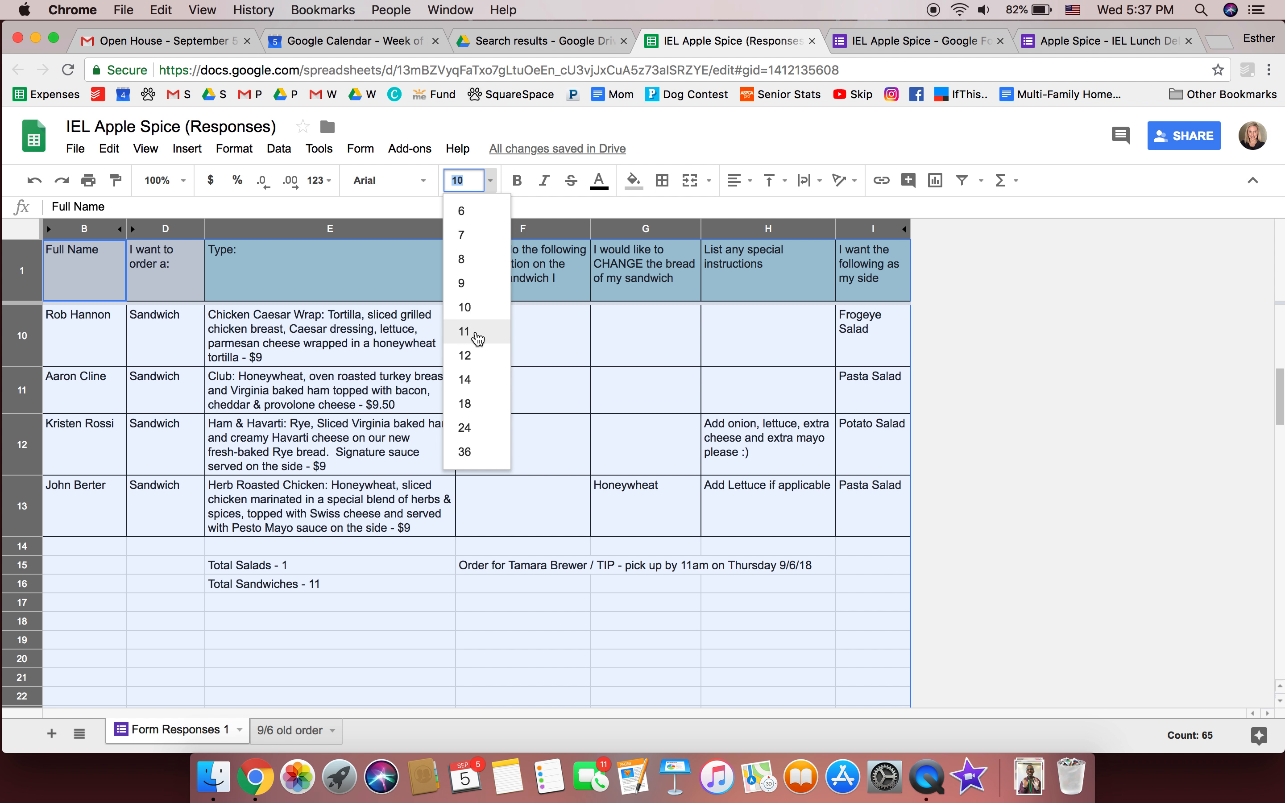
pyautogui.click(470, 355)
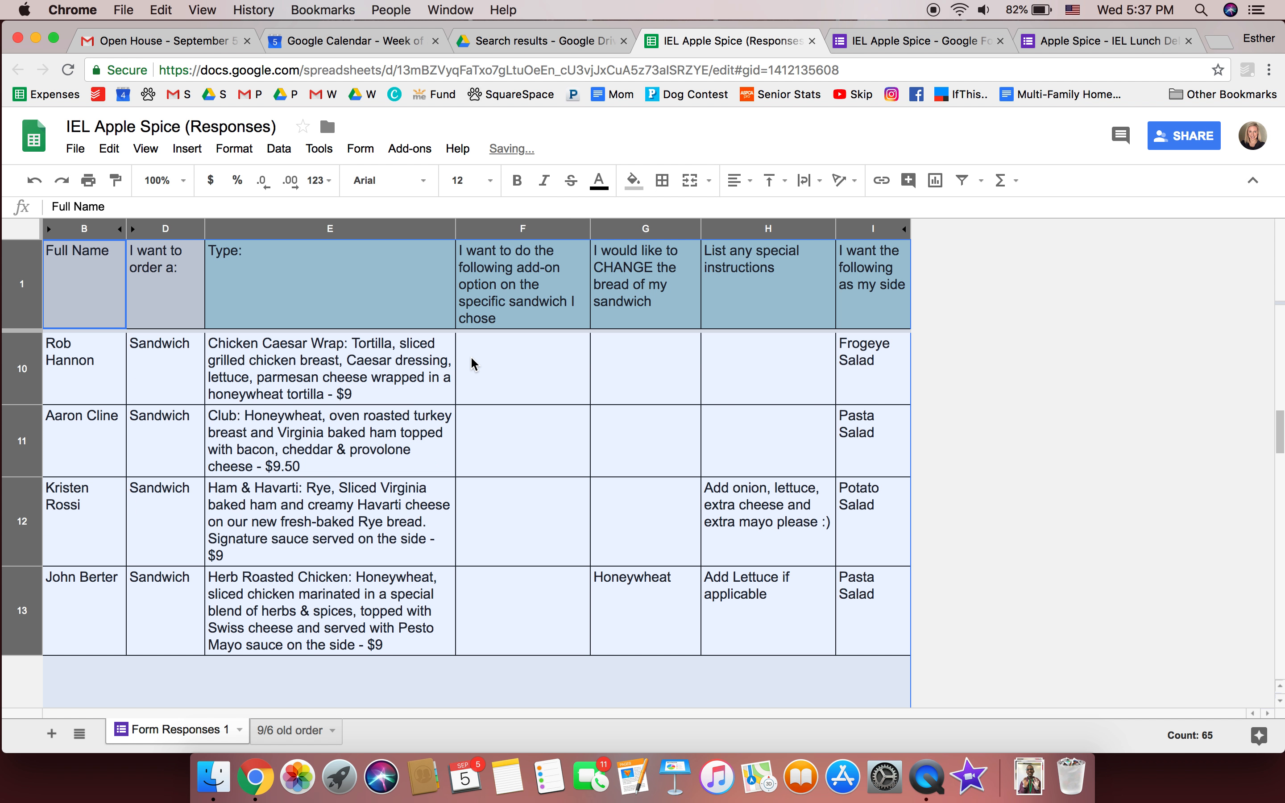
pyautogui.click(470, 356)
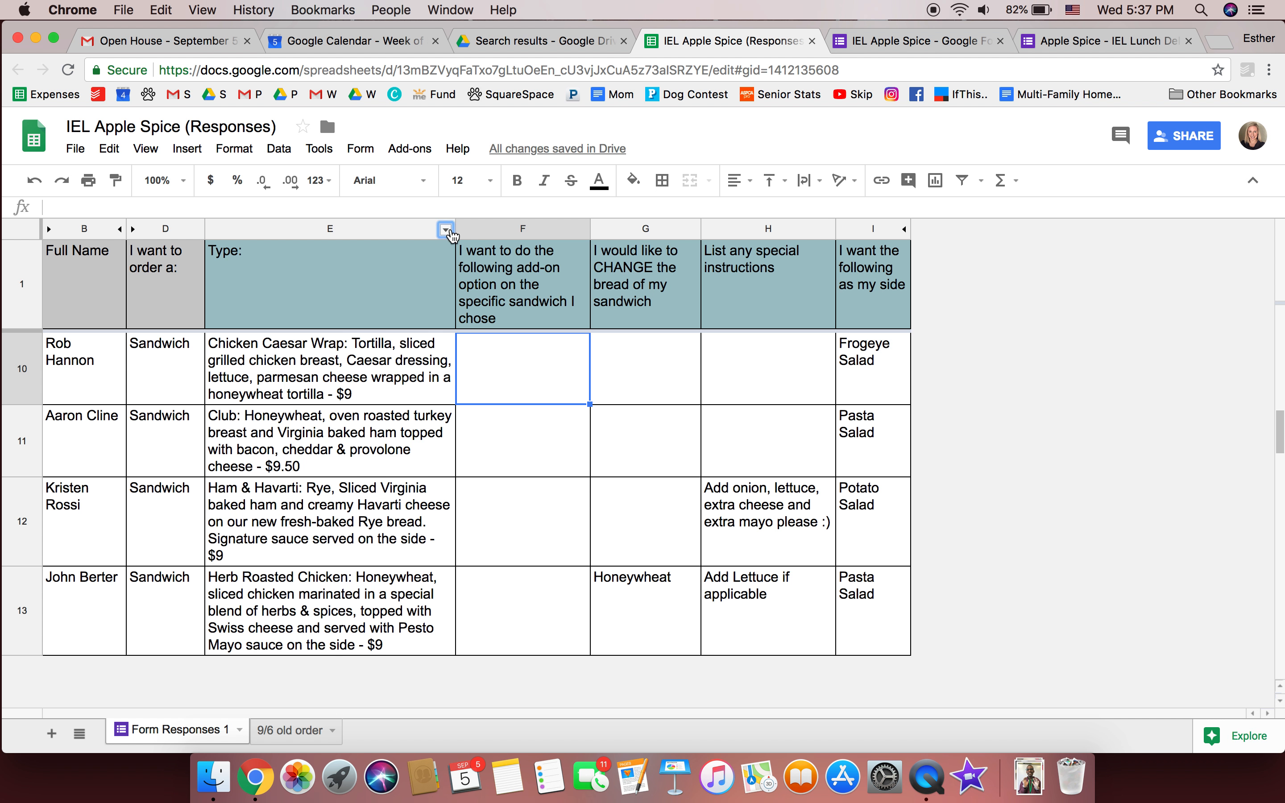
# Widen the Type column E and narrow columns D and G
pyautogui.rightClick(444, 229)
pyautogui.moveTo(456, 229); pyautogui.dragTo(488, 239)
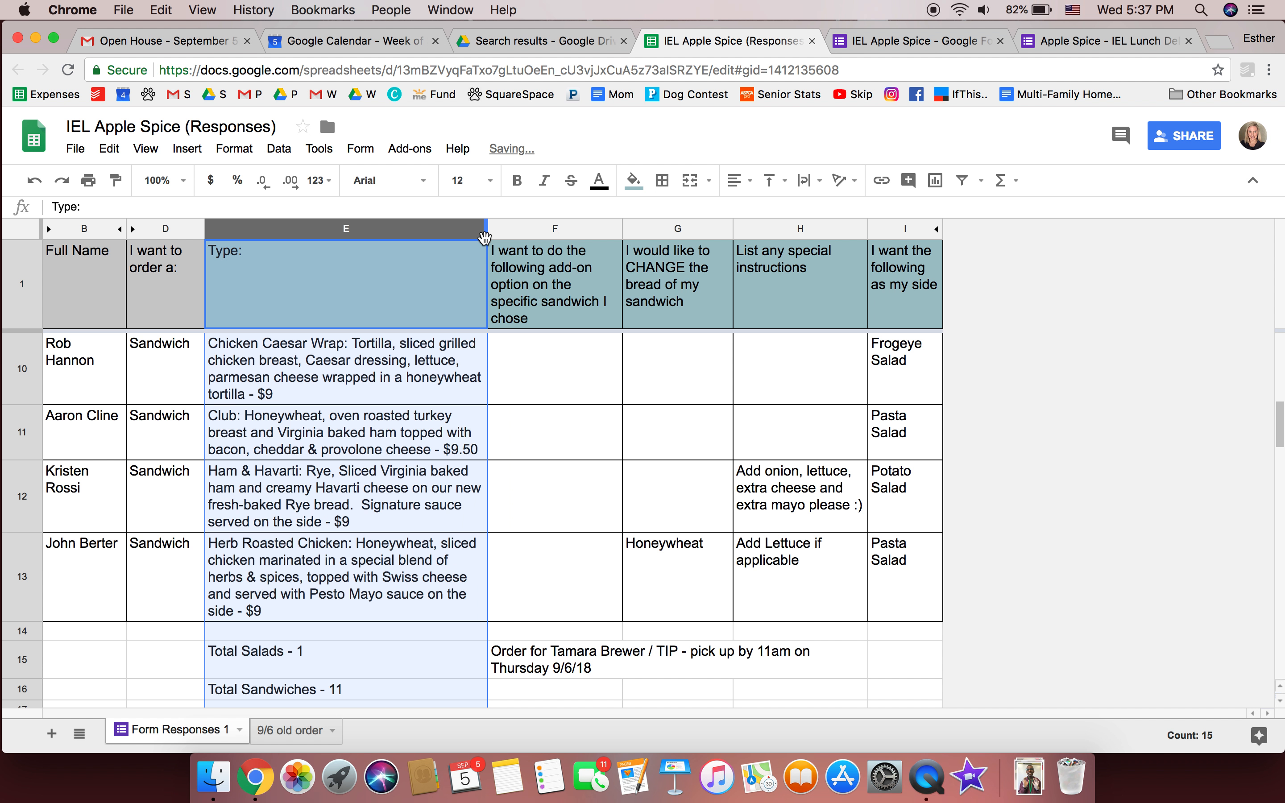
pyautogui.moveTo(204, 226); pyautogui.dragTo(198, 226)
pyautogui.click(542, 425)
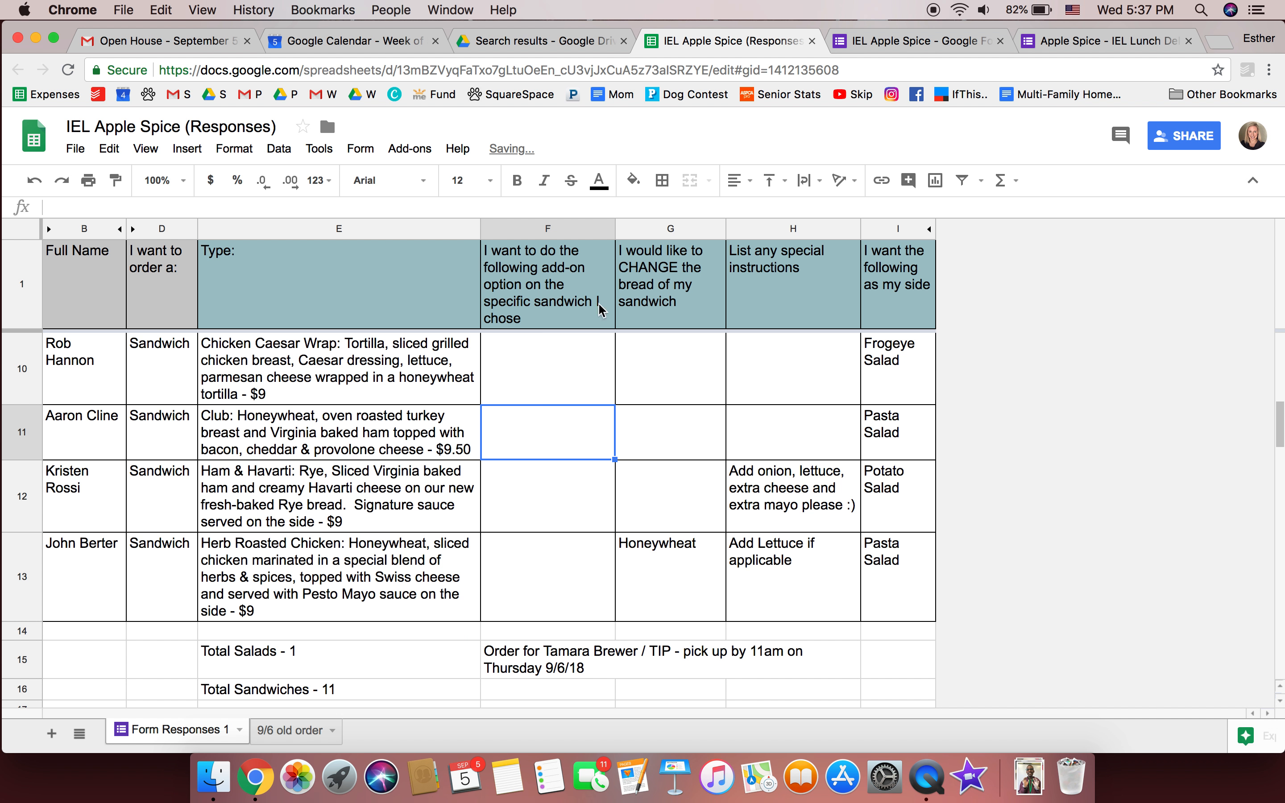
pyautogui.moveTo(724, 226); pyautogui.dragTo(710, 226)
pyautogui.click(681, 382)
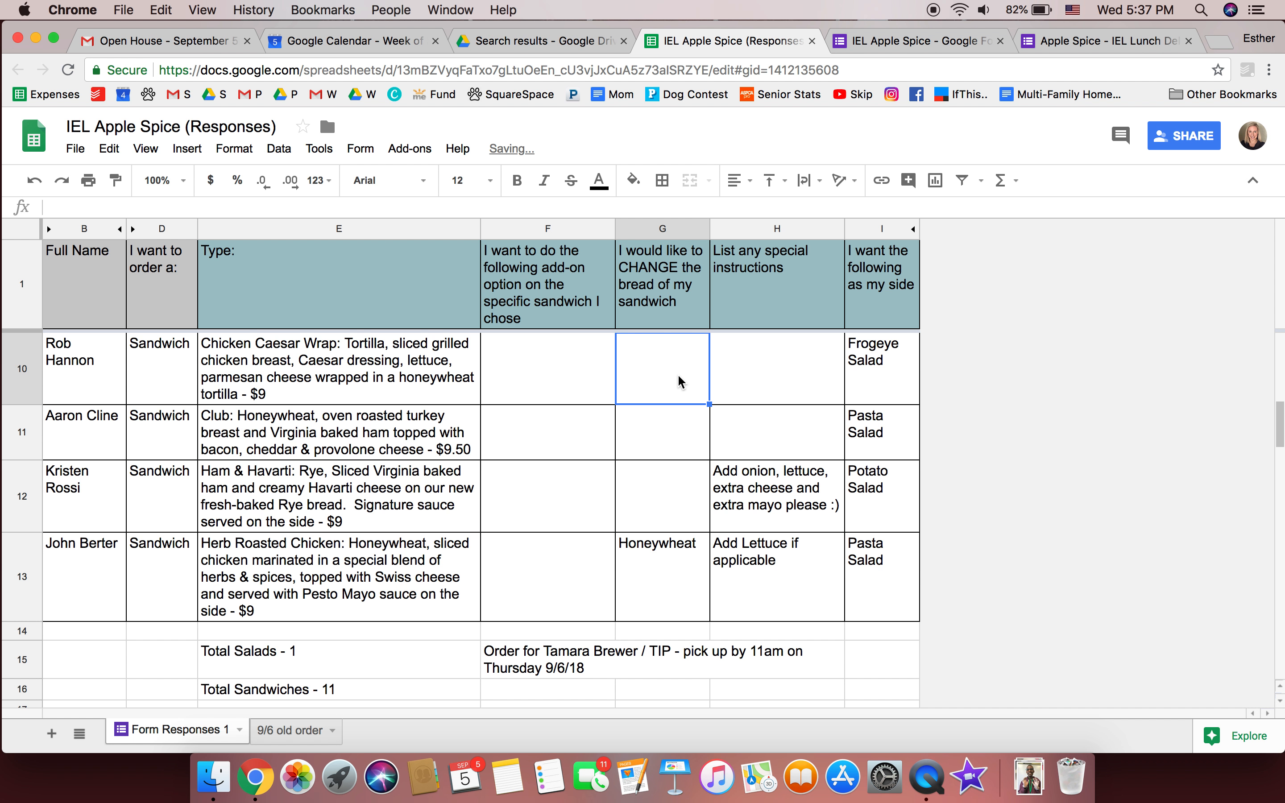
pyautogui.scroll(10, 680, 379)
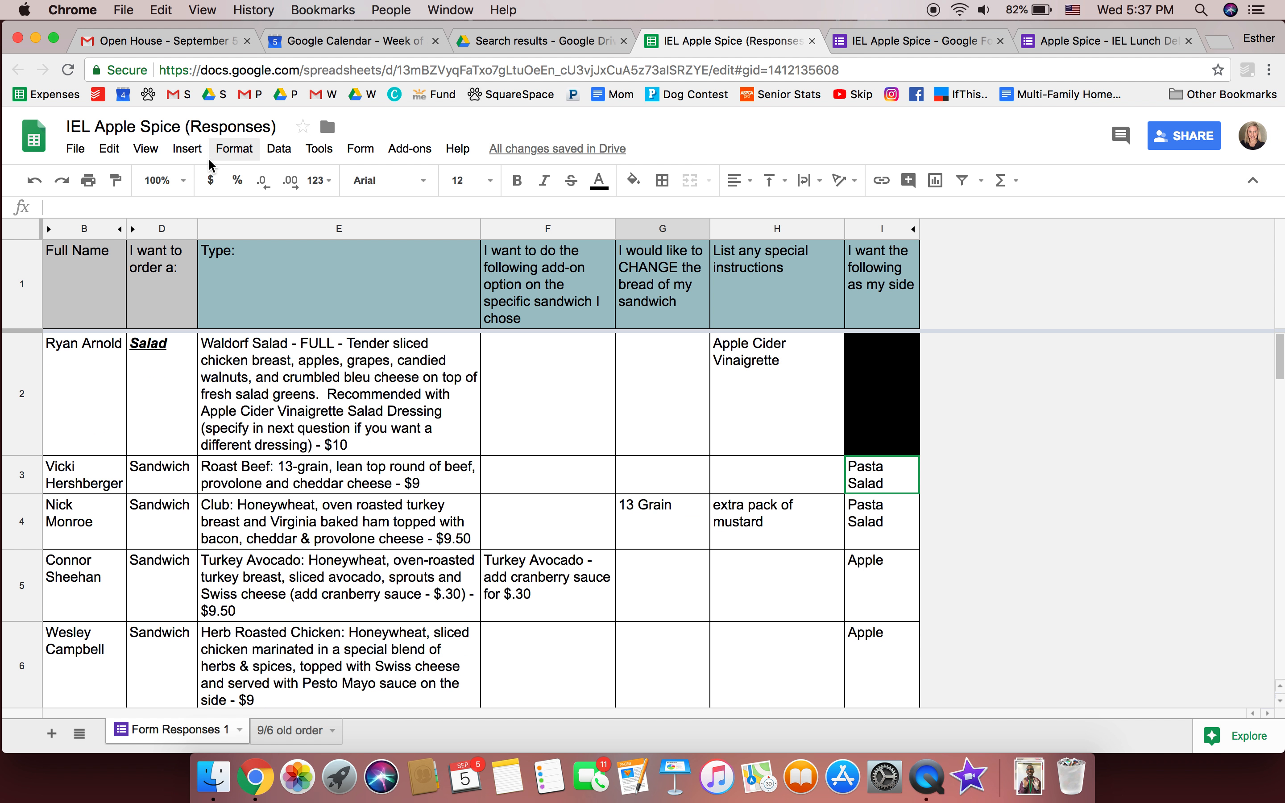
# Insert a blank row below the first order in row 2
pyautogui.click(263, 407)
pyautogui.click(11, 414)
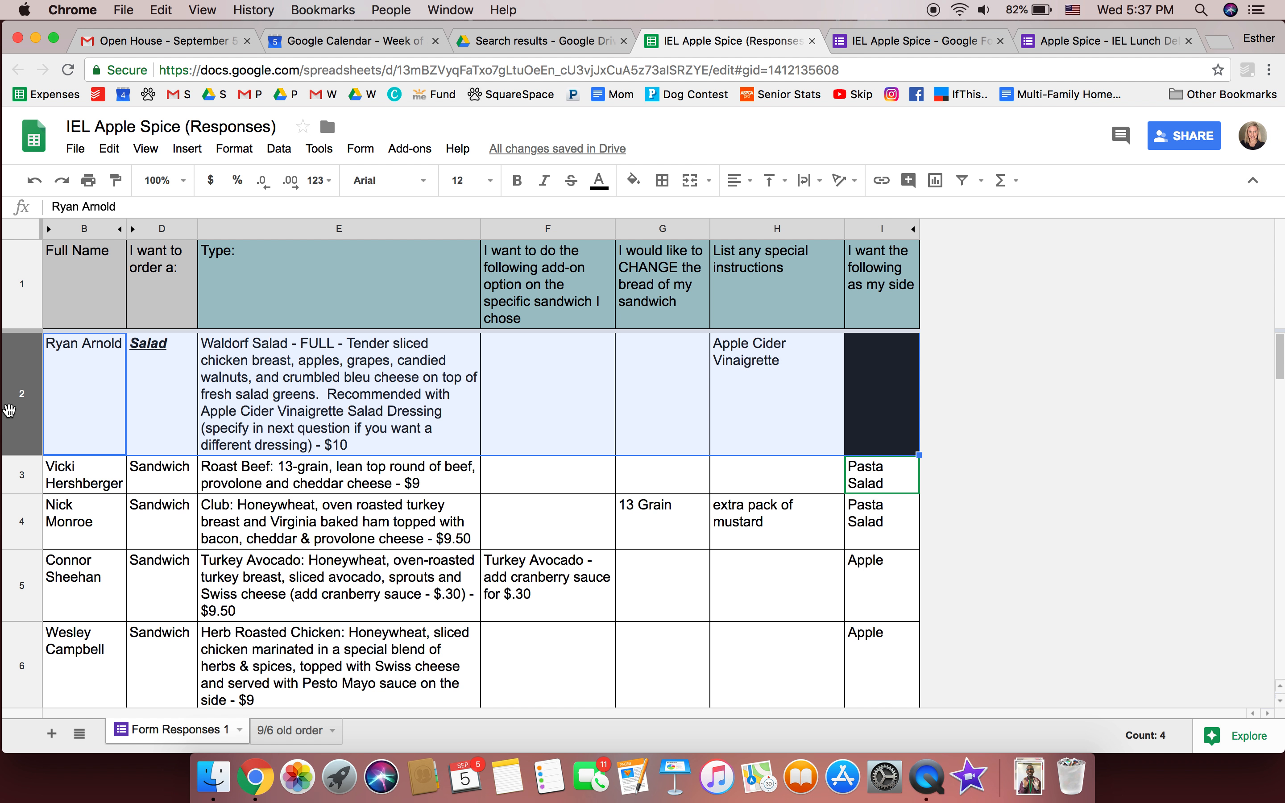
pyautogui.rightClick(11, 415)
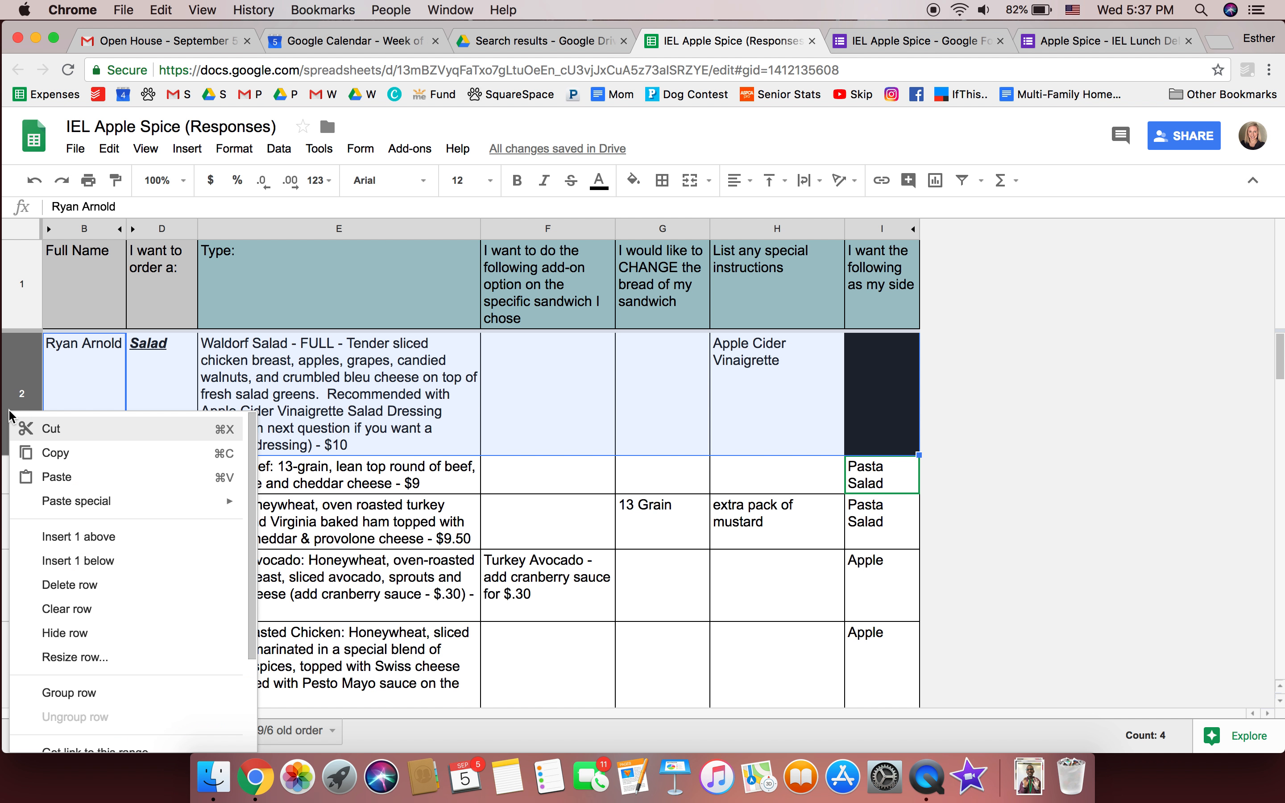
pyautogui.click(90, 563)
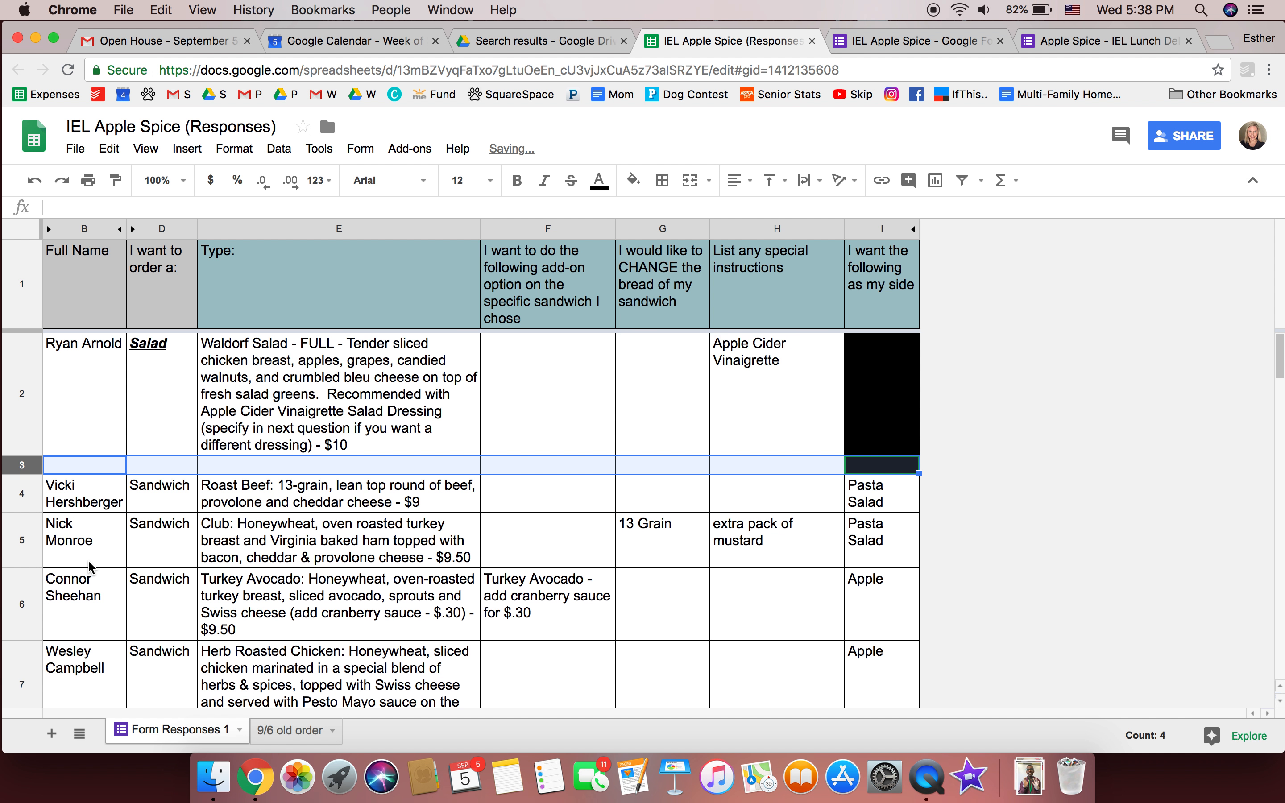
# Fill the new row 3 across the table with solid black as a divider
pyautogui.moveTo(325, 486); pyautogui.dragTo(910, 460)
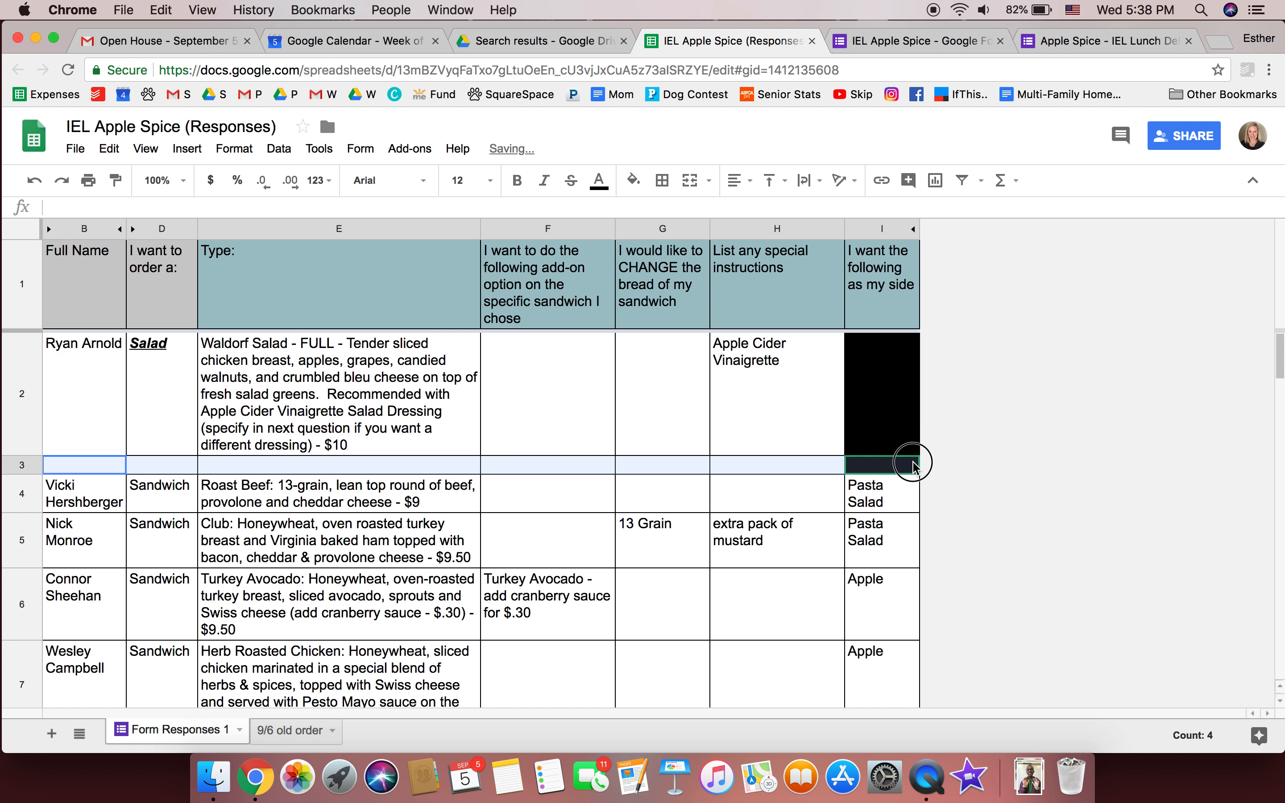
pyautogui.click(633, 181)
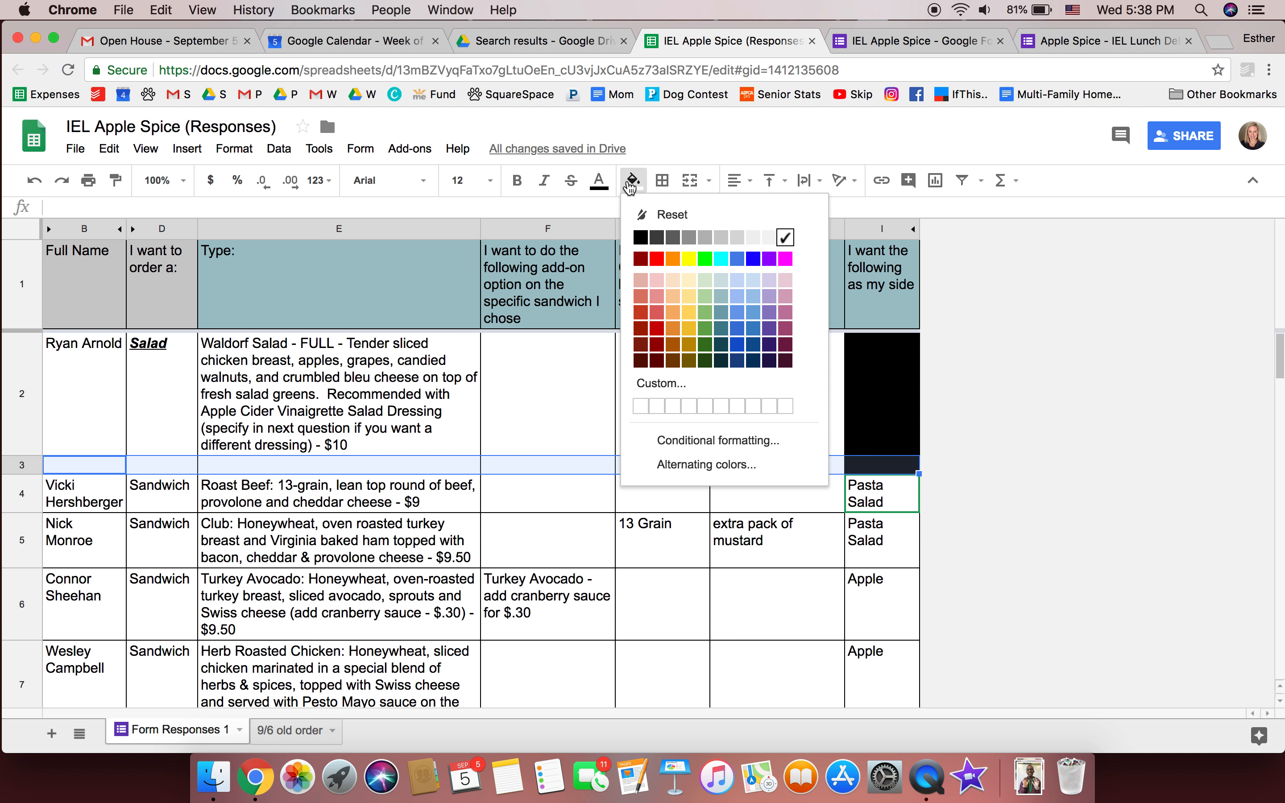
pyautogui.click(640, 242)
pyautogui.click(641, 242)
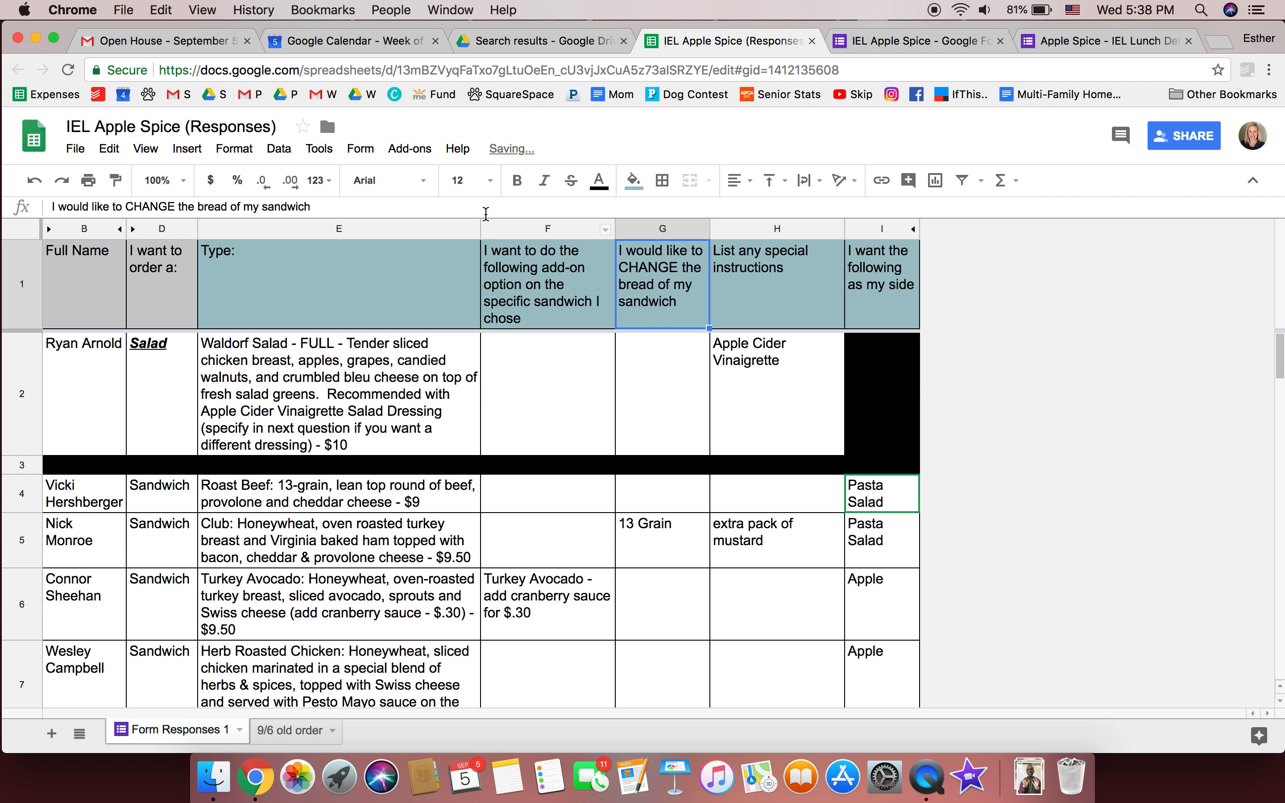
pyautogui.click(332, 414)
pyautogui.scroll(-15, 332, 415)
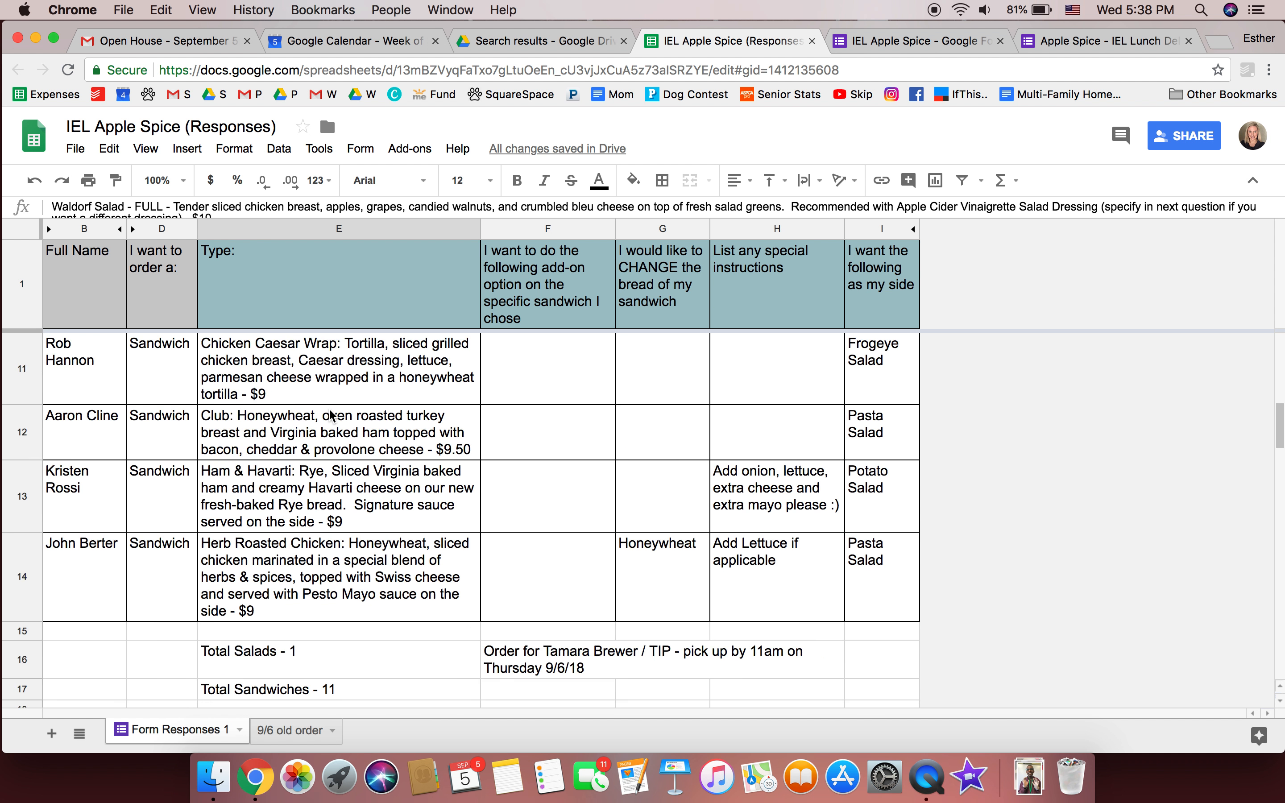
# Apply all borders to the Total Salads and Total Sandwiches cells E16:E17
pyautogui.scroll(2, 319, 475)
pyautogui.moveTo(323, 458); pyautogui.dragTo(353, 491)
pyautogui.click(662, 180)
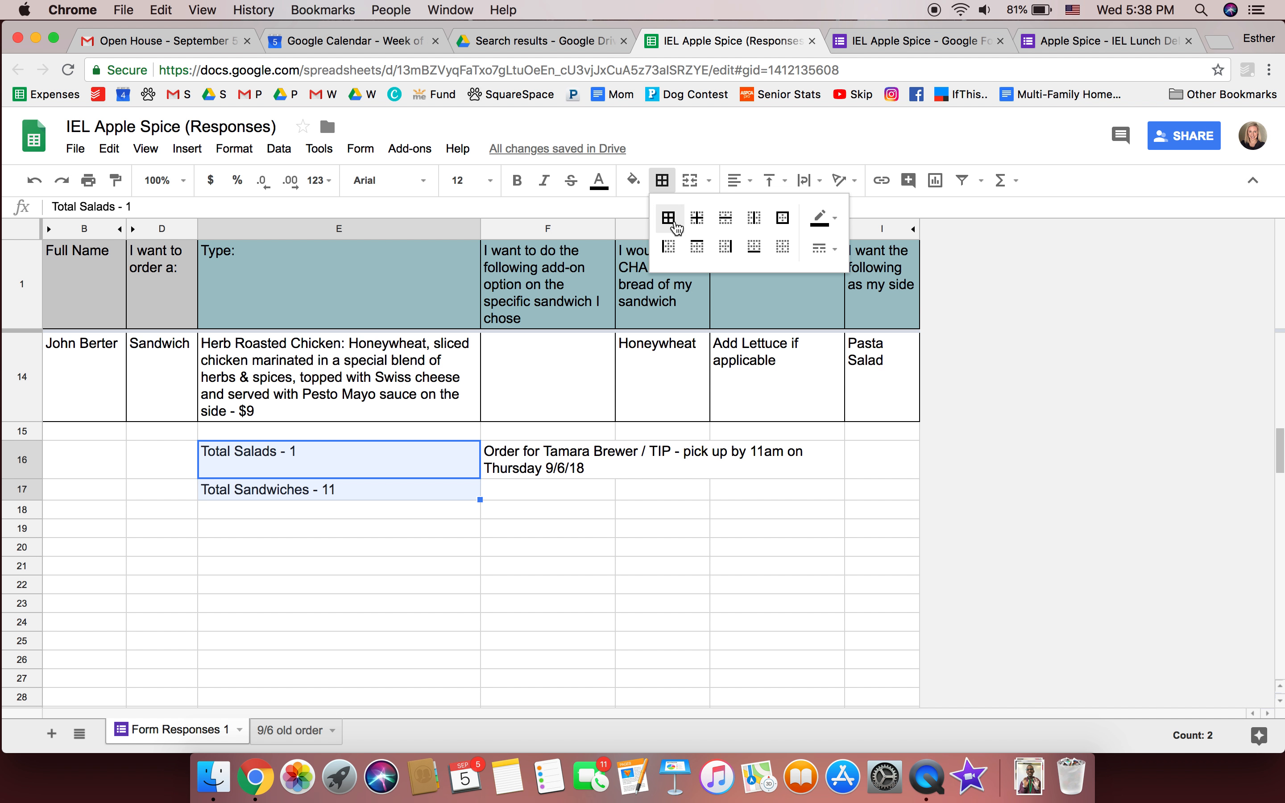
pyautogui.click(670, 220)
pyautogui.click(218, 630)
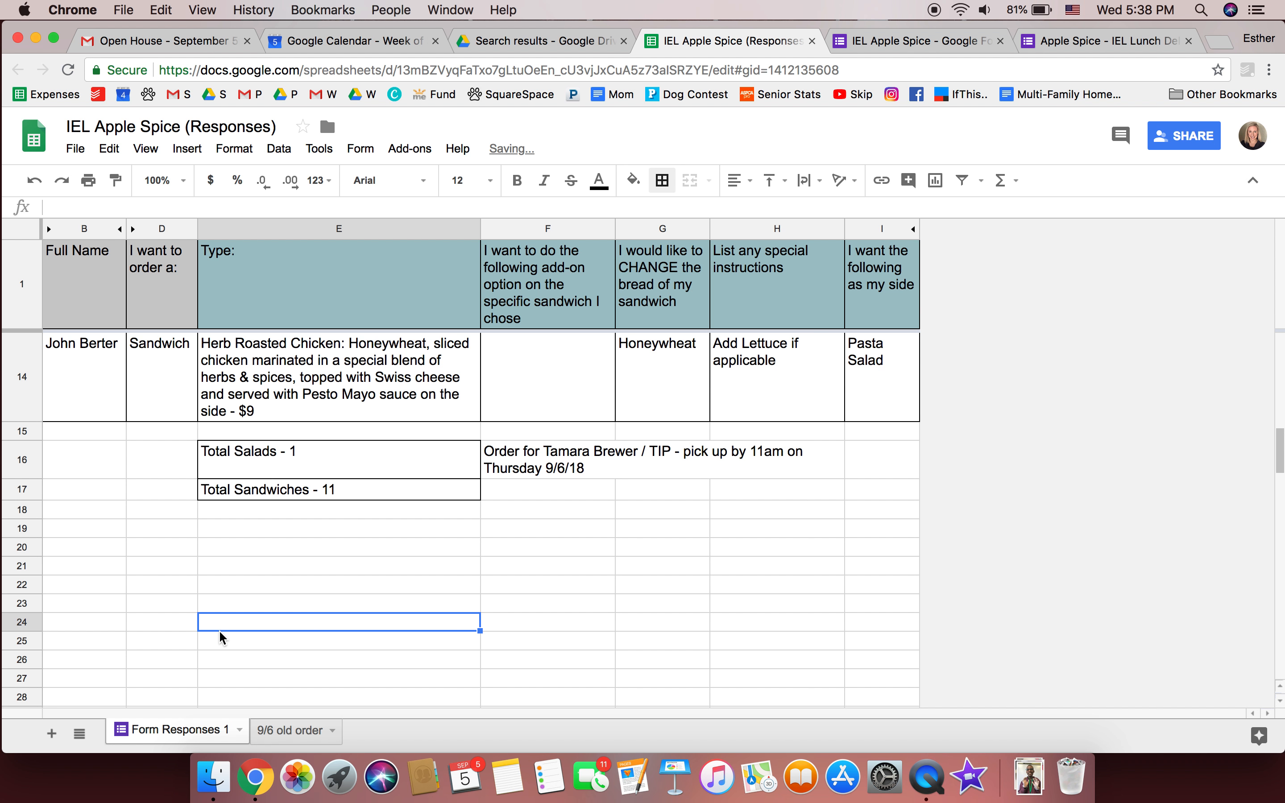
pyautogui.scroll(10, 219, 630)
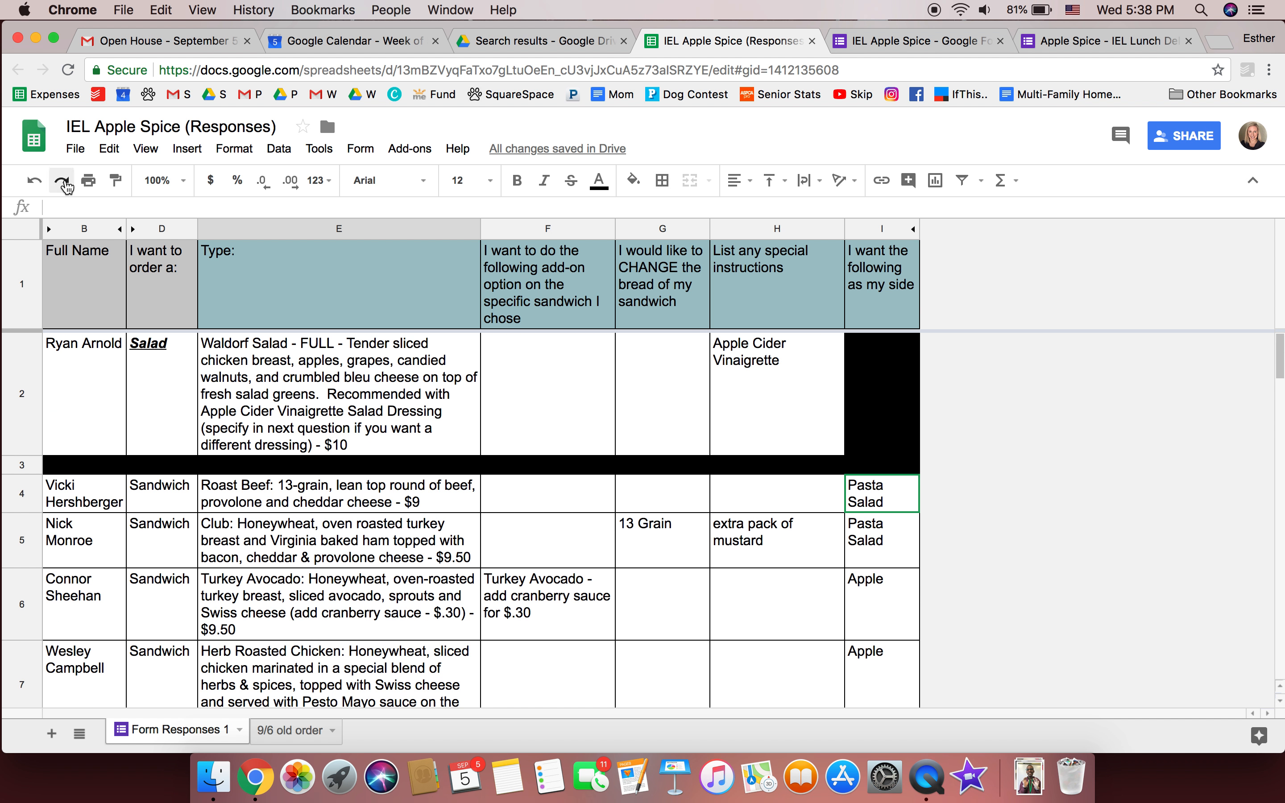
pyautogui.click(80, 149)
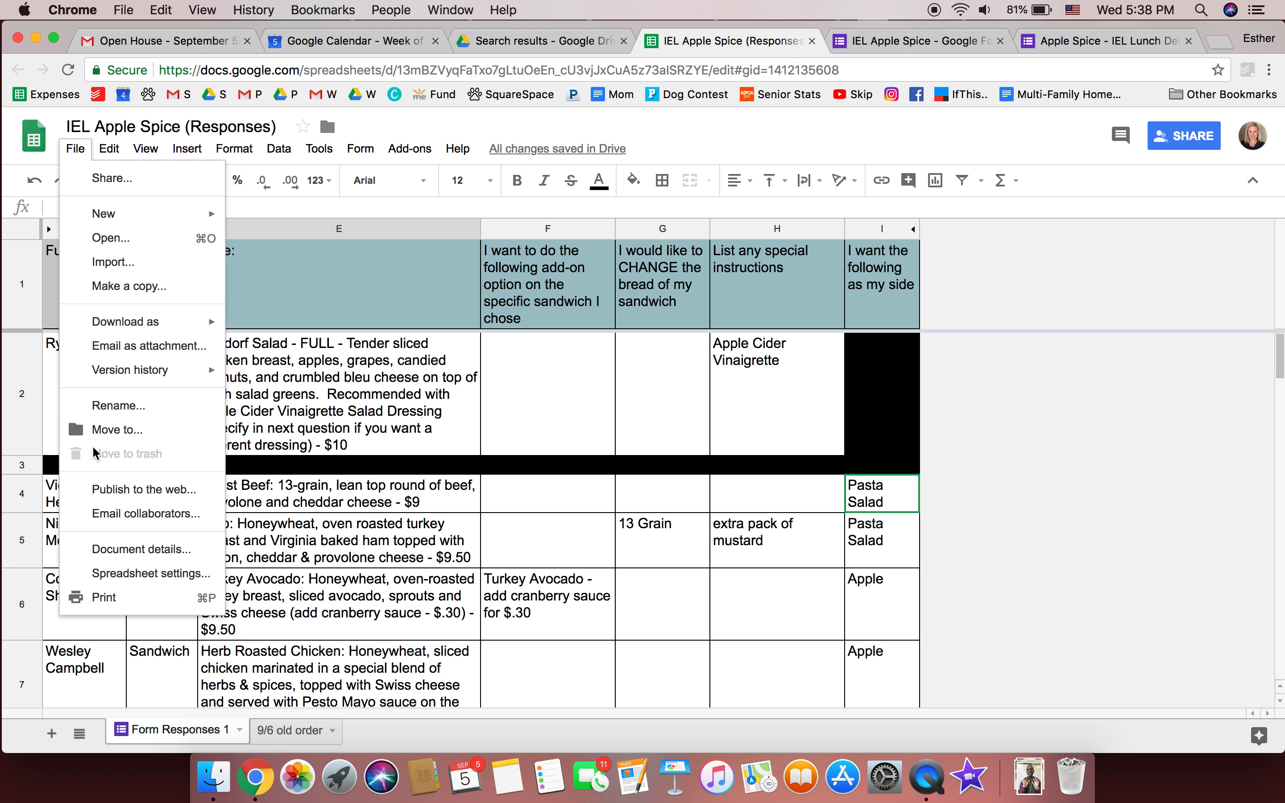
# Download the sheet as a PDF document in portrait orientation so it fits one page
pyautogui.moveTo(166, 330)
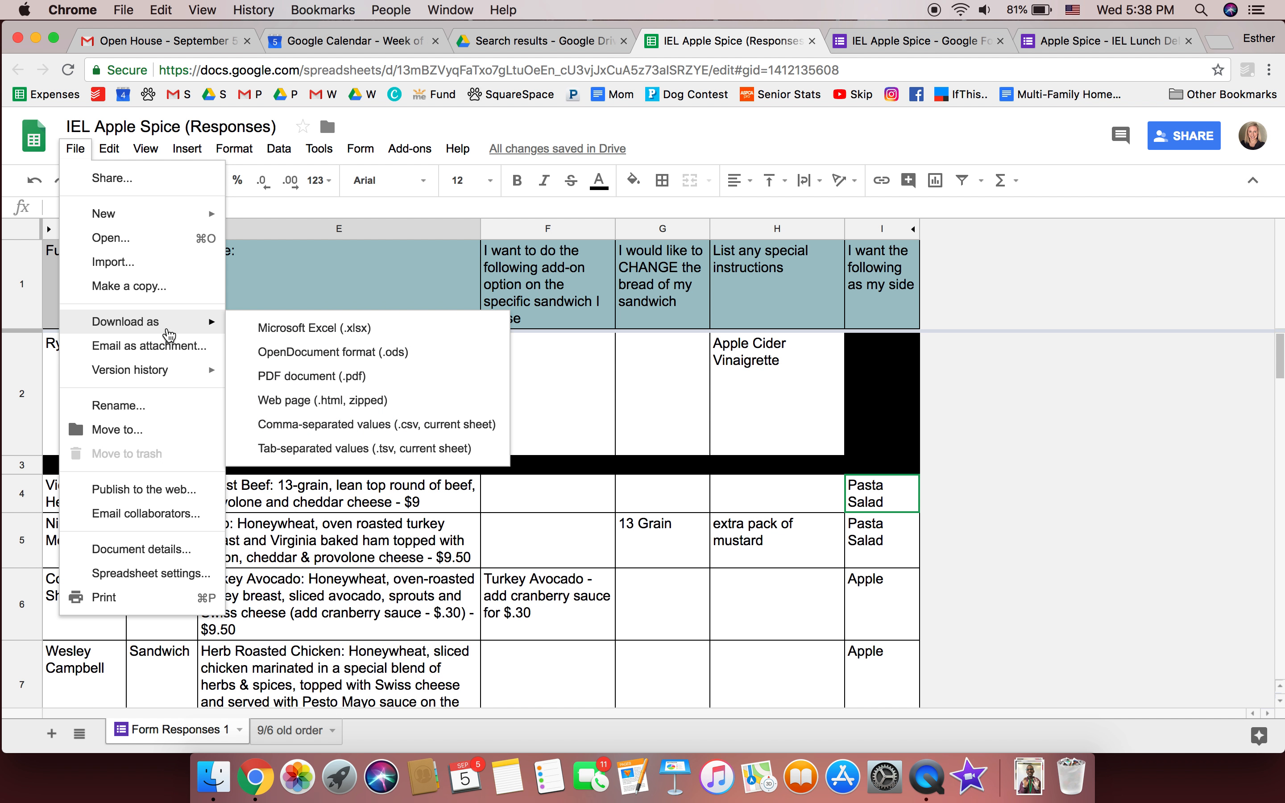
pyautogui.click(352, 377)
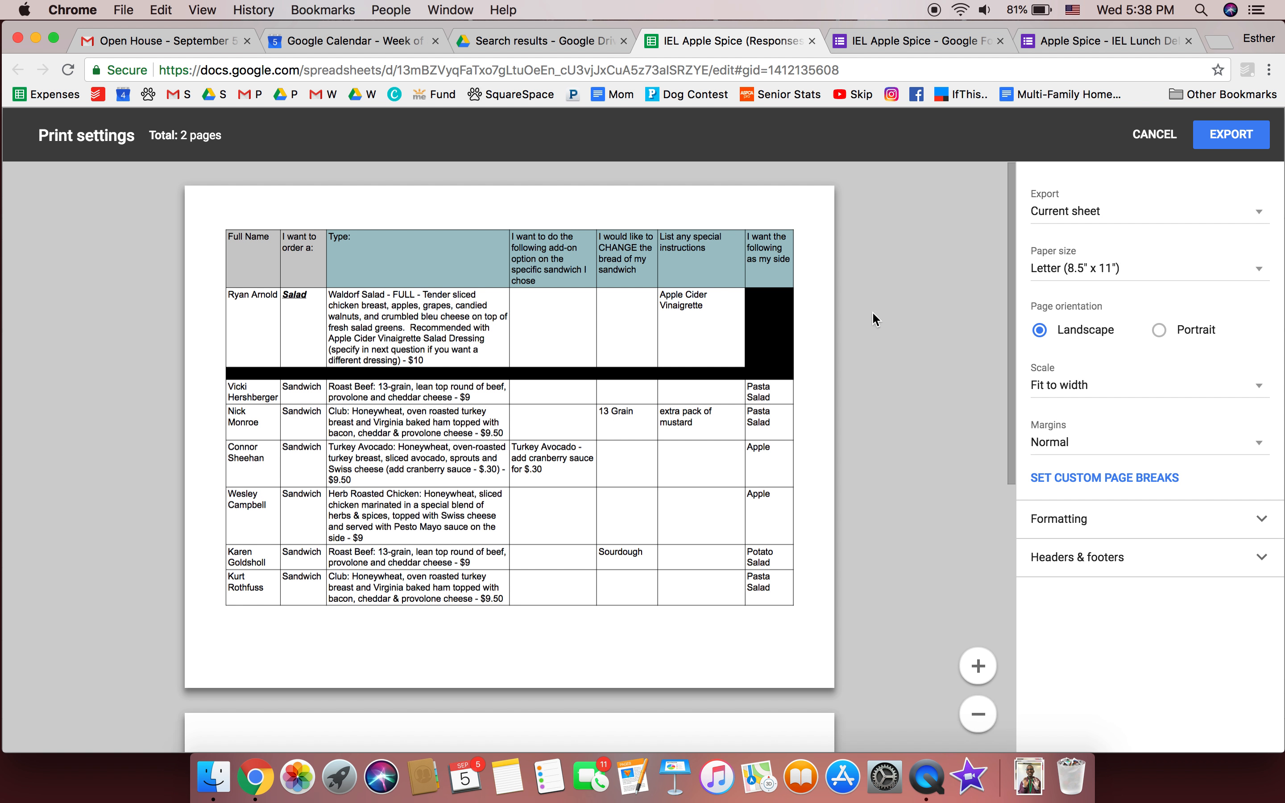
pyautogui.click(1178, 330)
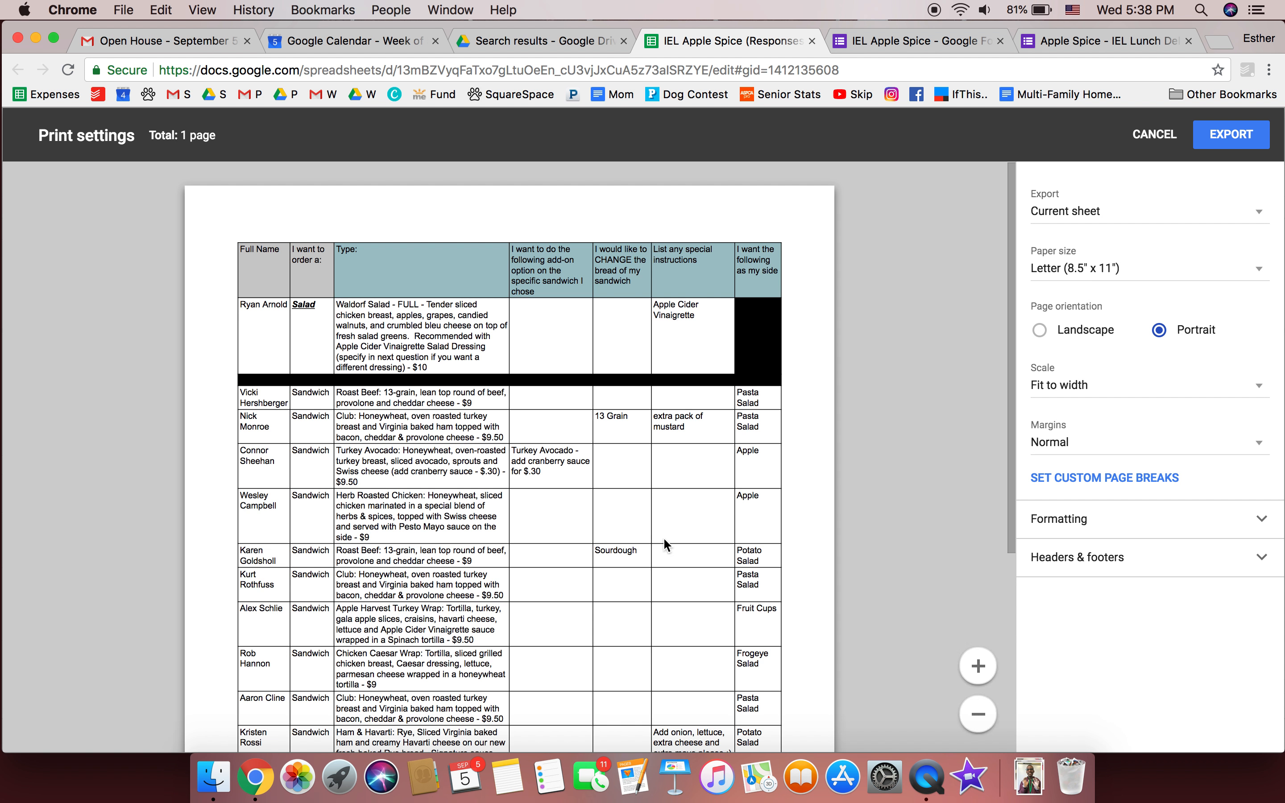
pyautogui.scroll(-1, 662, 537)
pyautogui.scroll(-5, 662, 537)
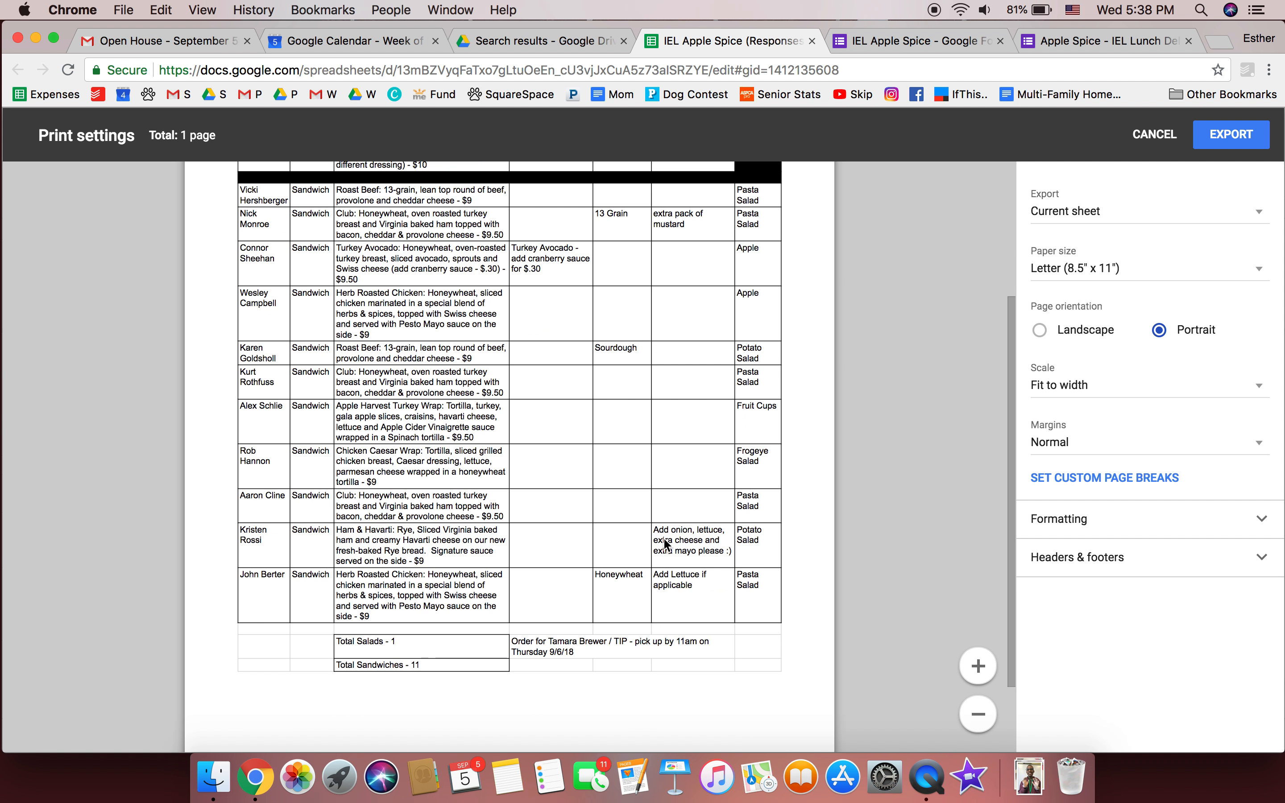
pyautogui.scroll(5, 662, 537)
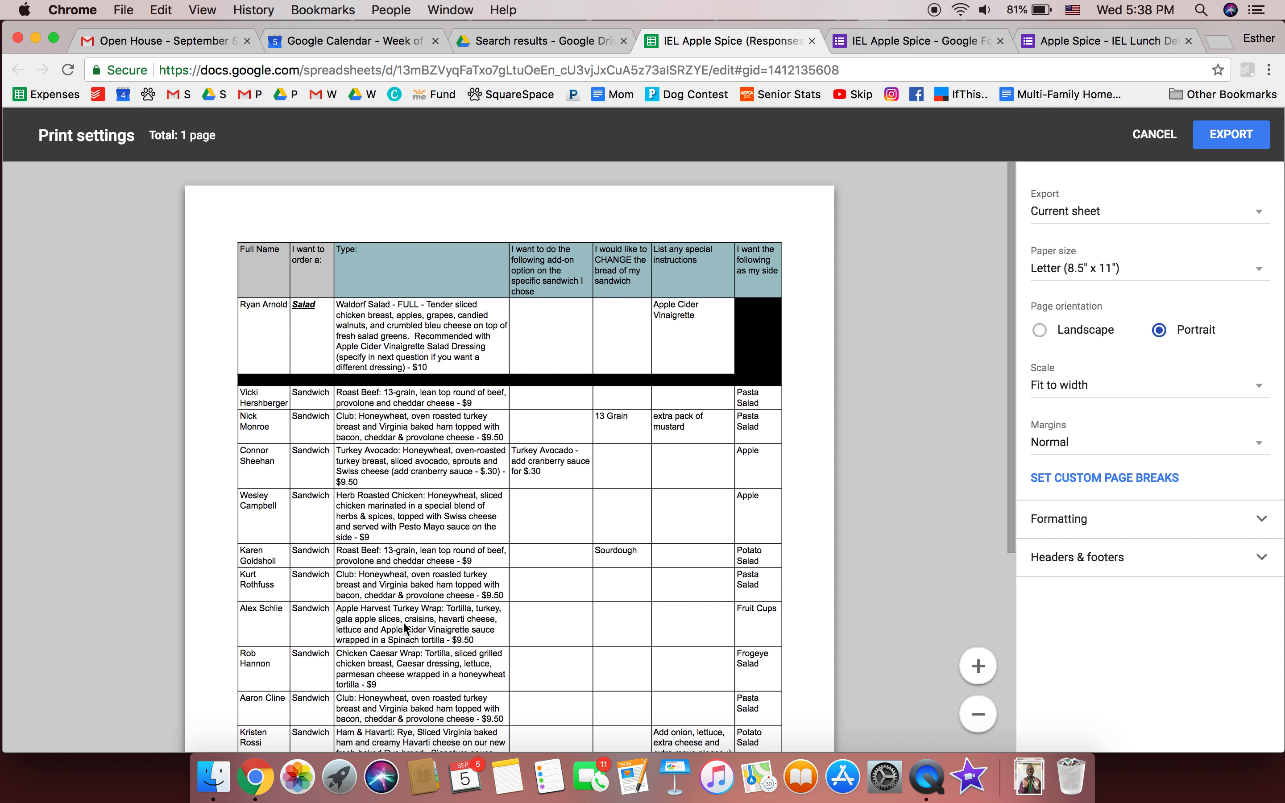
pyautogui.scroll(-2, 392, 635)
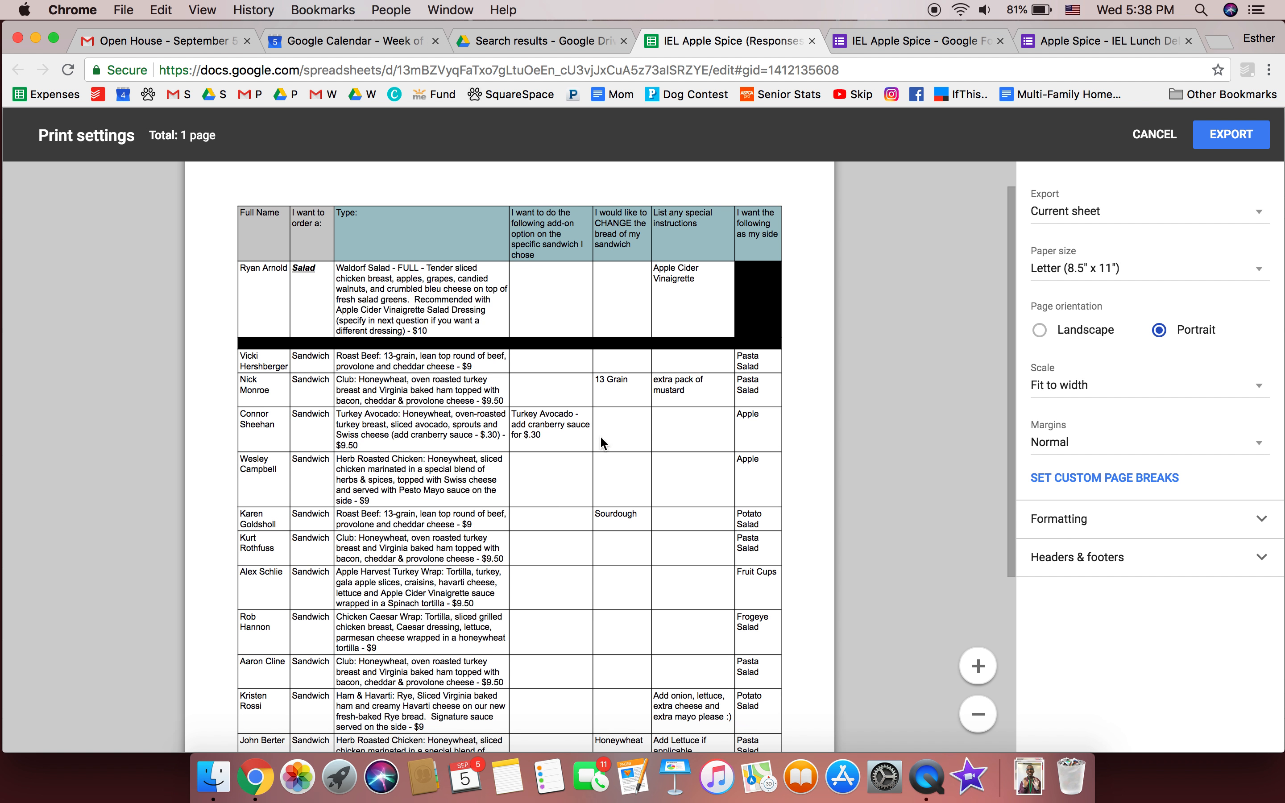
pyautogui.scroll(-3, 611, 620)
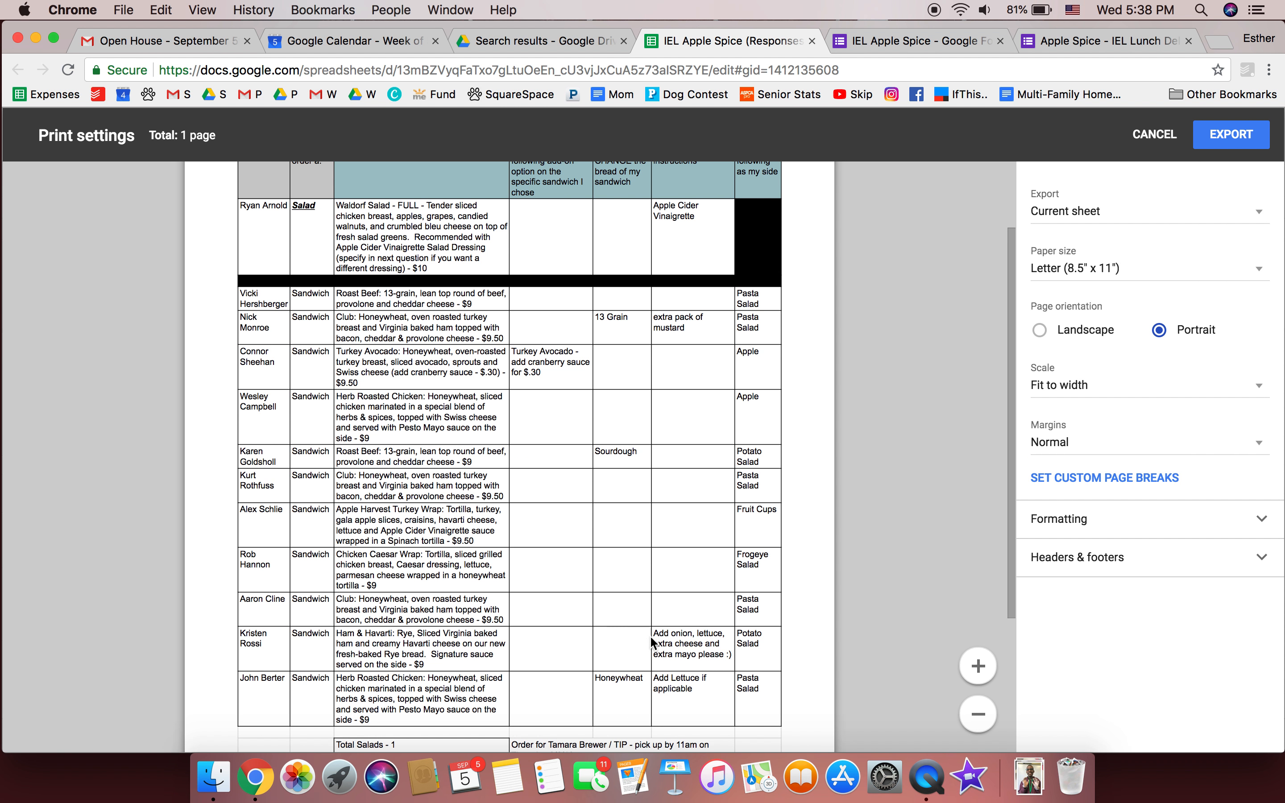
pyautogui.scroll(2, 683, 658)
pyautogui.scroll(-1, 685, 661)
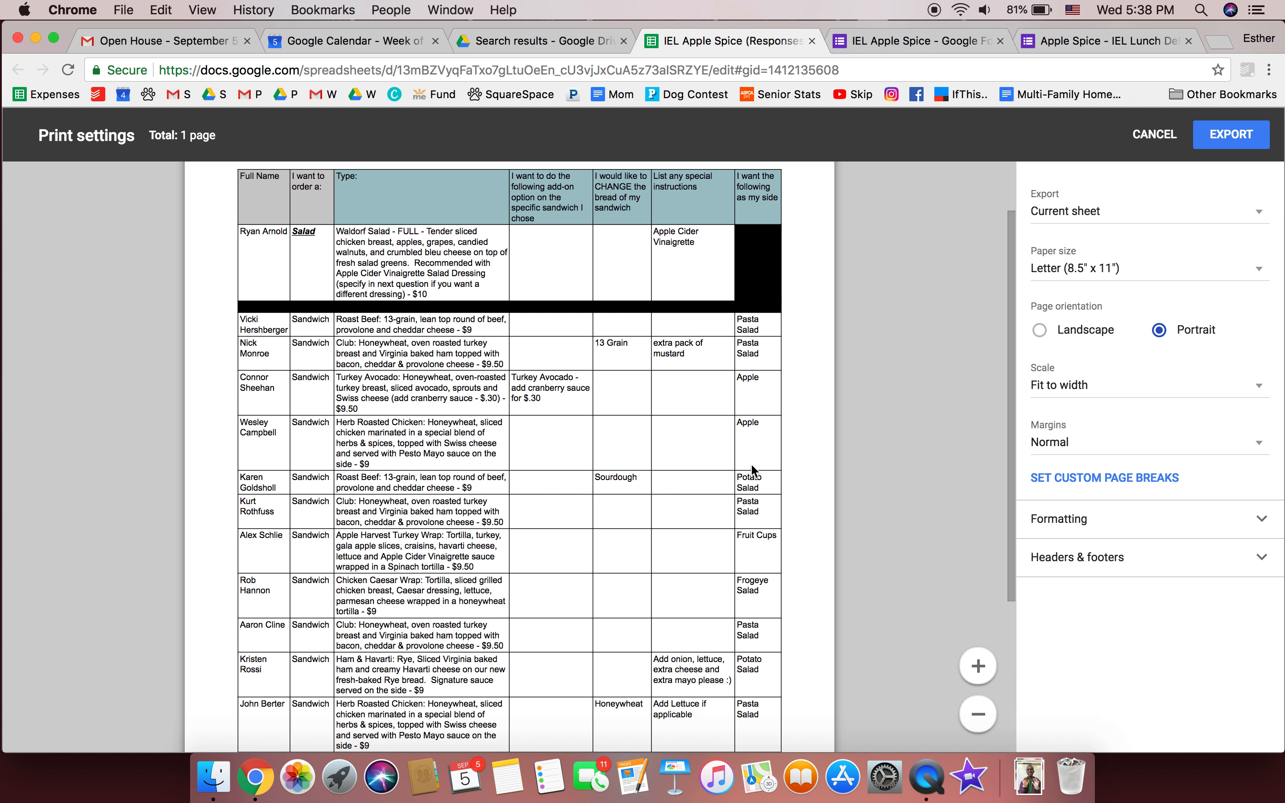
pyautogui.scroll(-8, 780, 675)
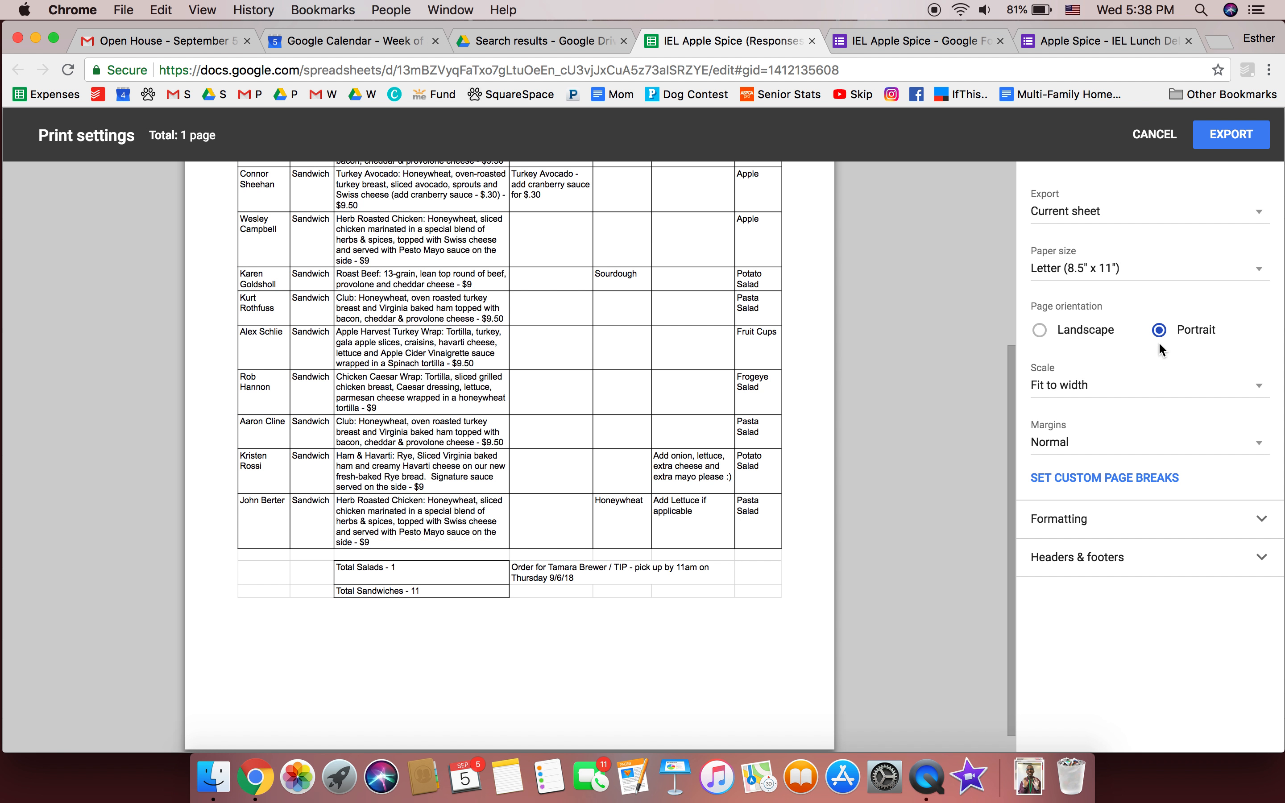
pyautogui.click(1216, 143)
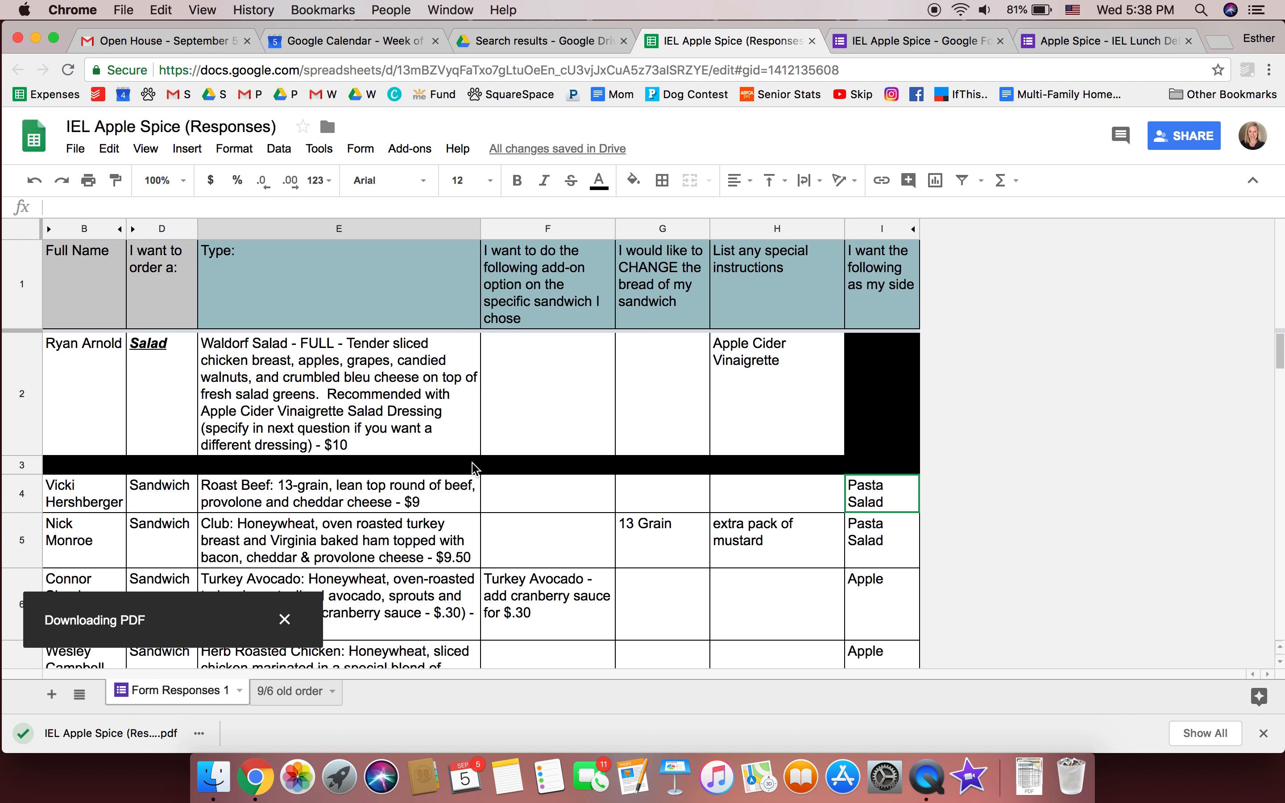
# Reveal the downloaded order PDF in Finder's Downloads folder
pyautogui.rightClick(143, 731)
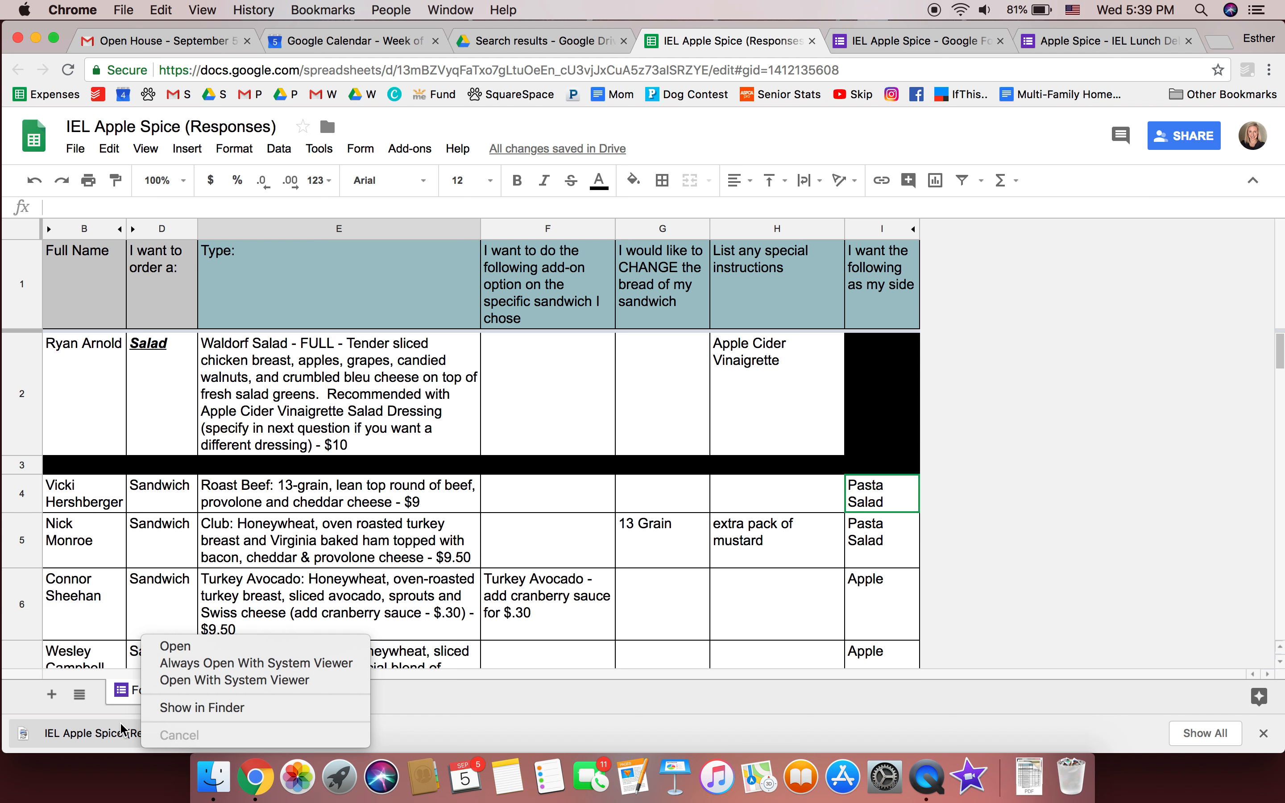
pyautogui.click(178, 708)
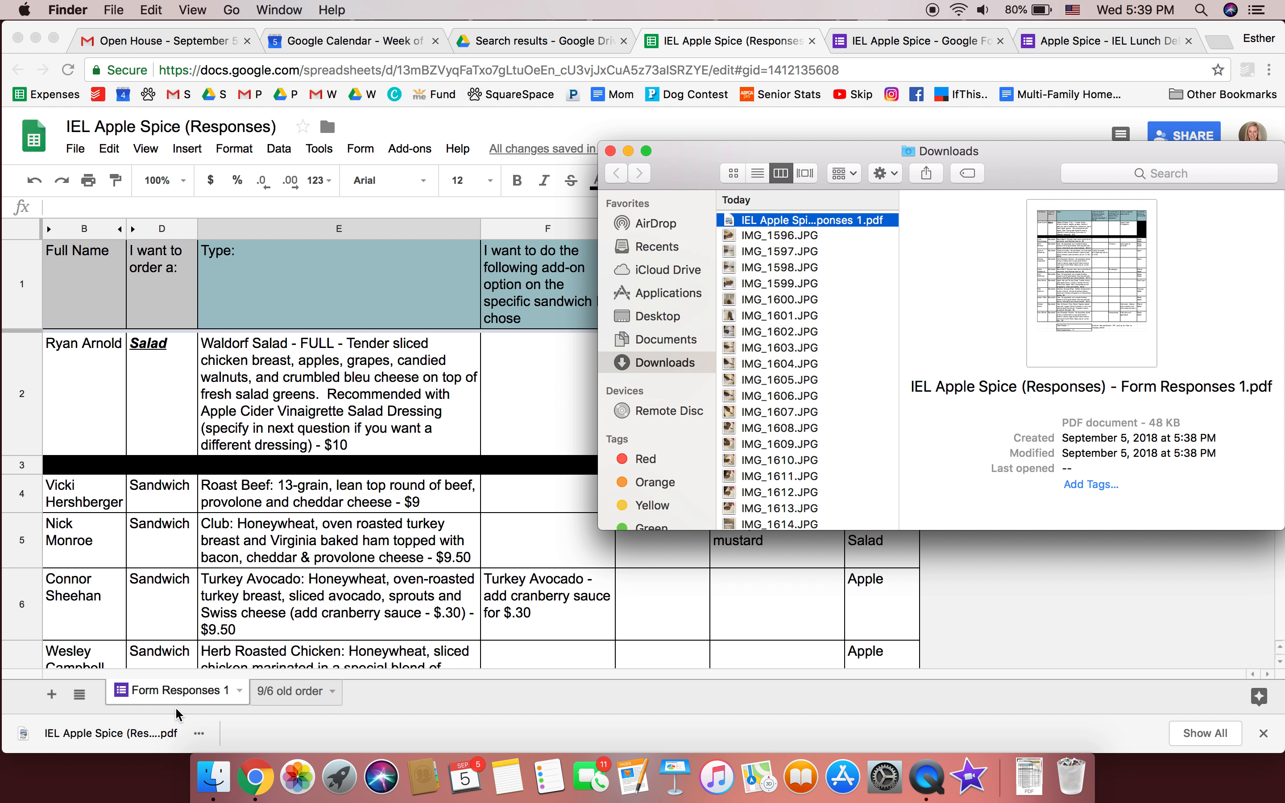
pyautogui.rightClick(811, 226)
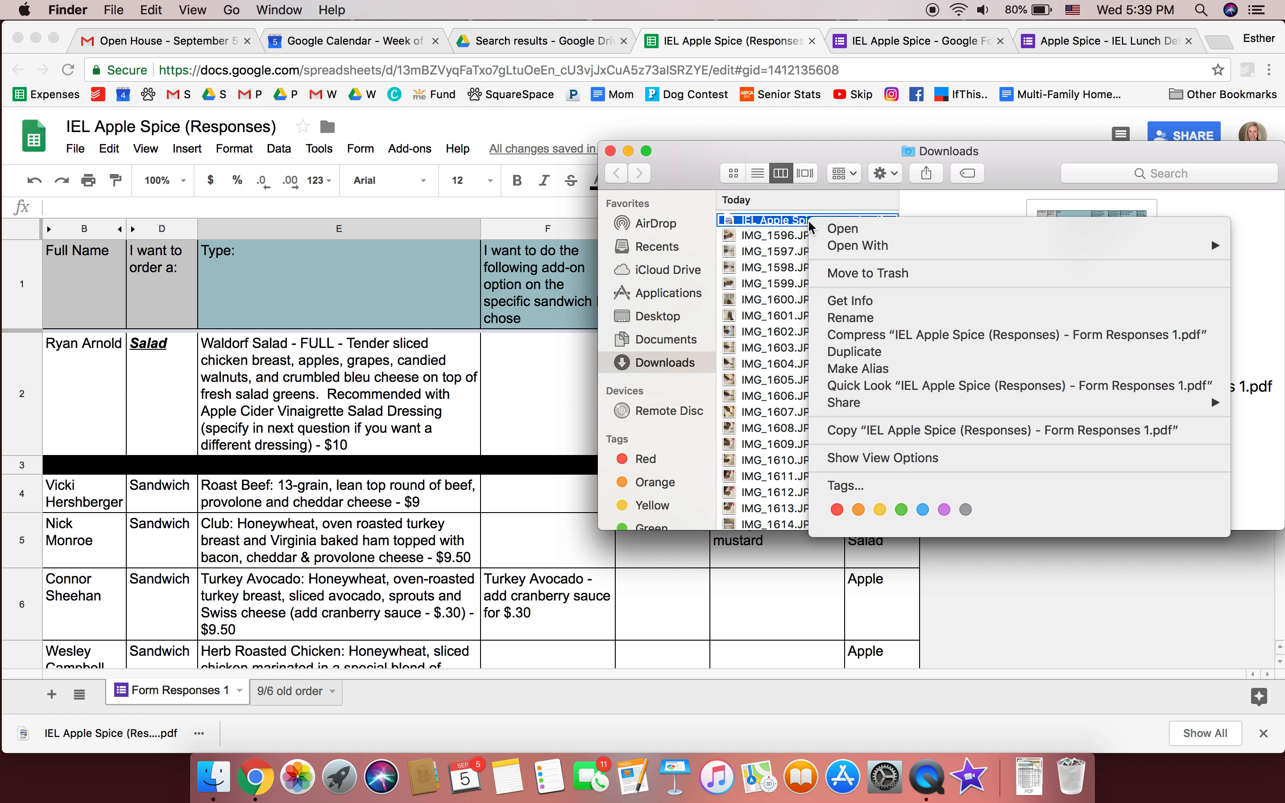
# Rename the downloaded PDF to '9-6-18 Apple Spice Order' and close the Downloads window
pyautogui.click(850, 317)
pyautogui.write('9')
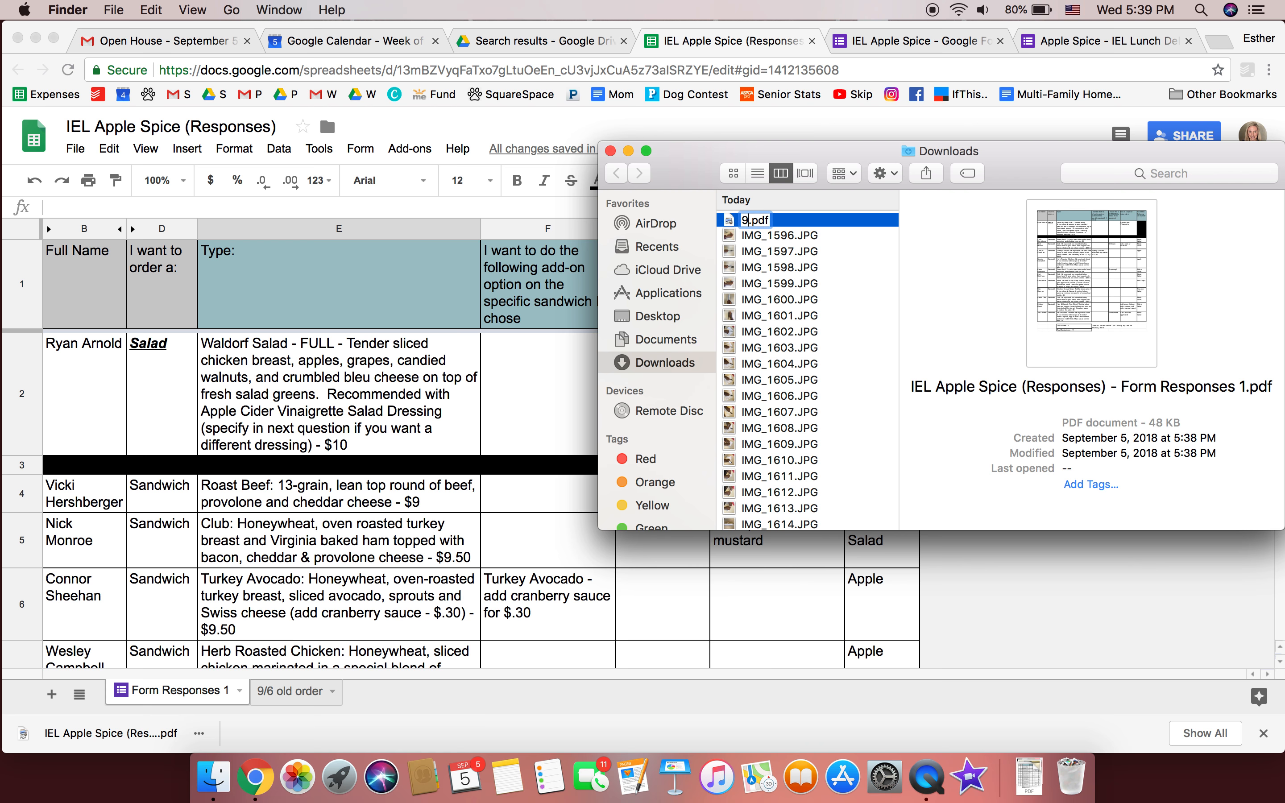
pyautogui.write('-6-18')
pyautogui.write(' Apple Sp')
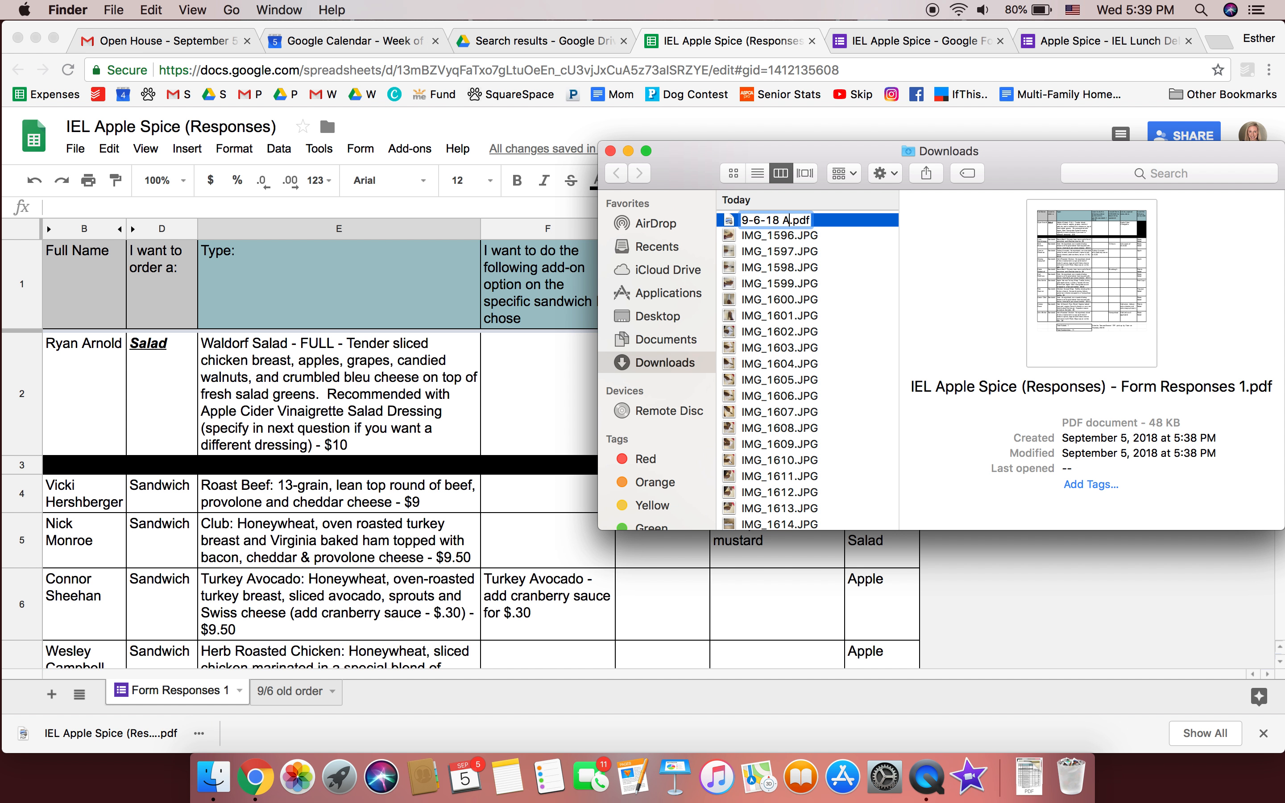
pyautogui.write('ice ')
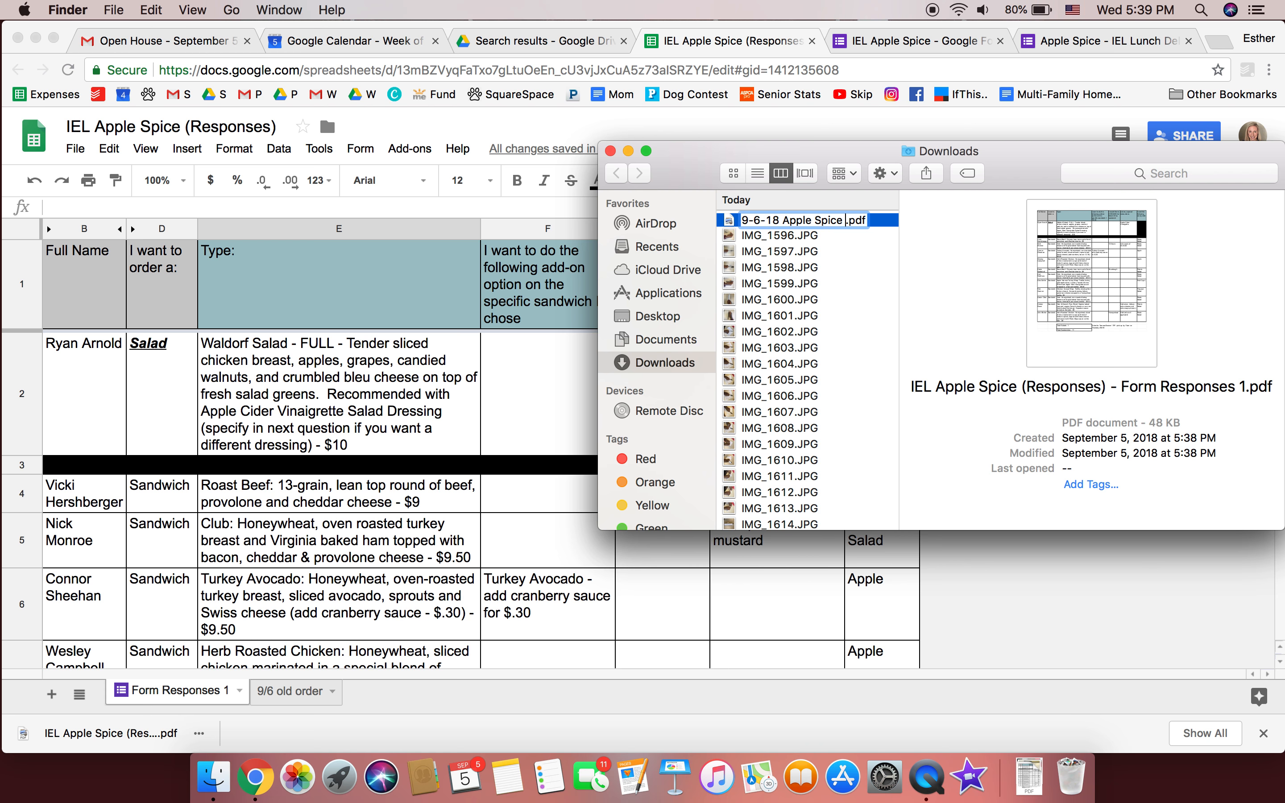
pyautogui.write('Order')
pyautogui.press('Return')
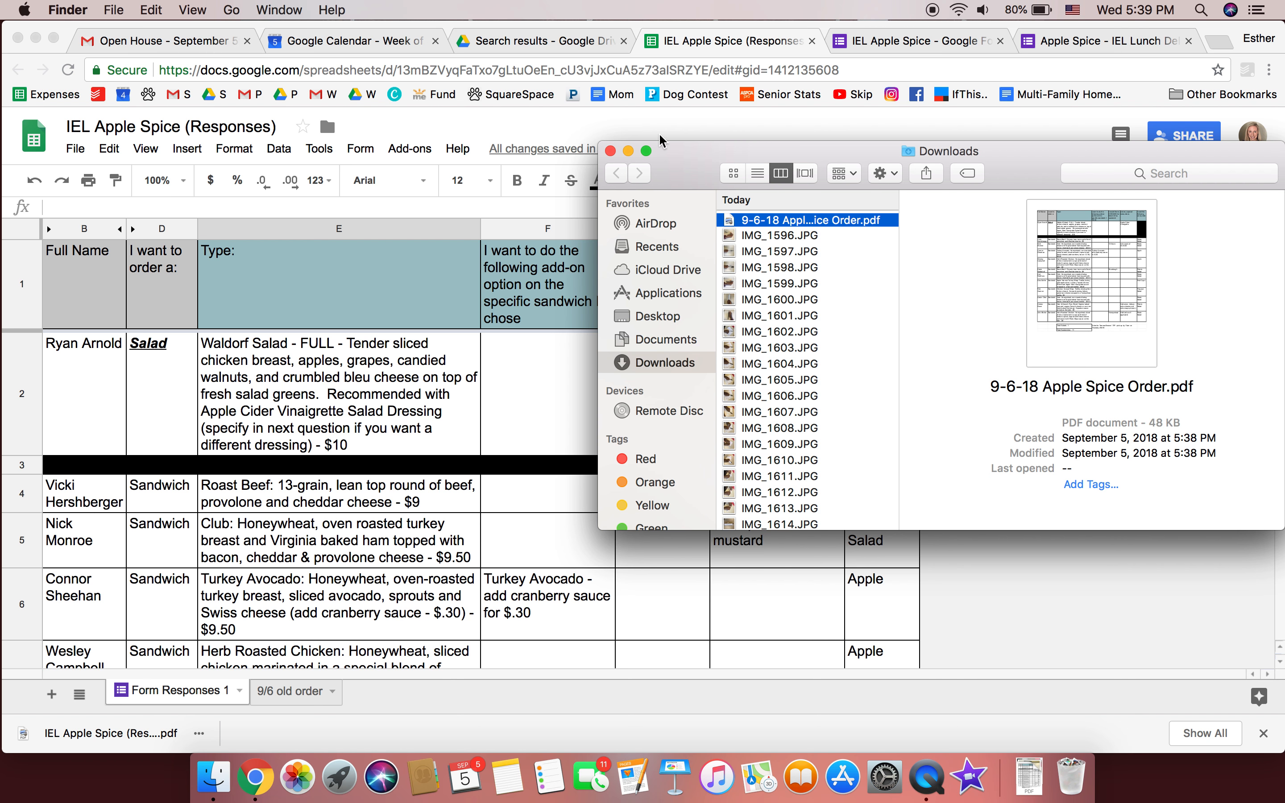
pyautogui.click(610, 153)
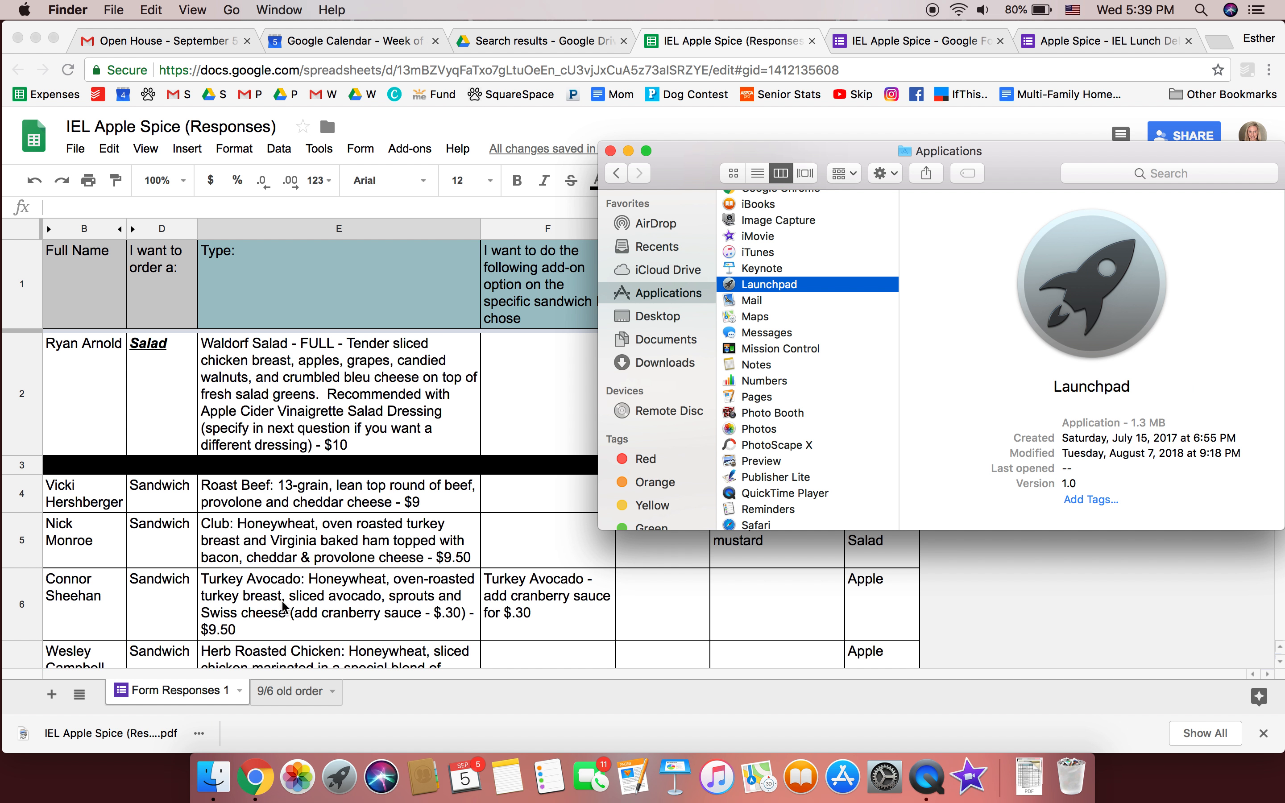
# Insert two empty columns to the right of the Full Name column
pyautogui.click(610, 151)
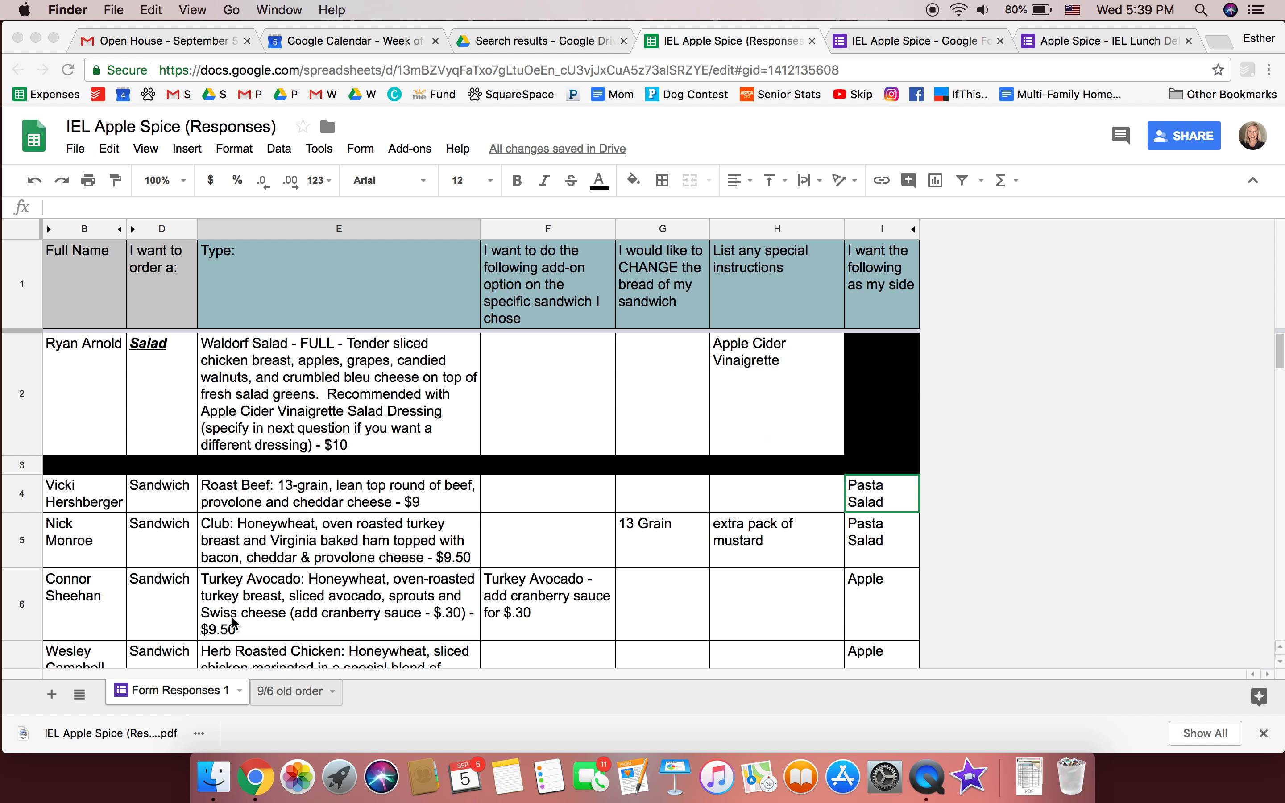
pyautogui.scroll(-2, 237, 613)
pyautogui.scroll(2, 237, 613)
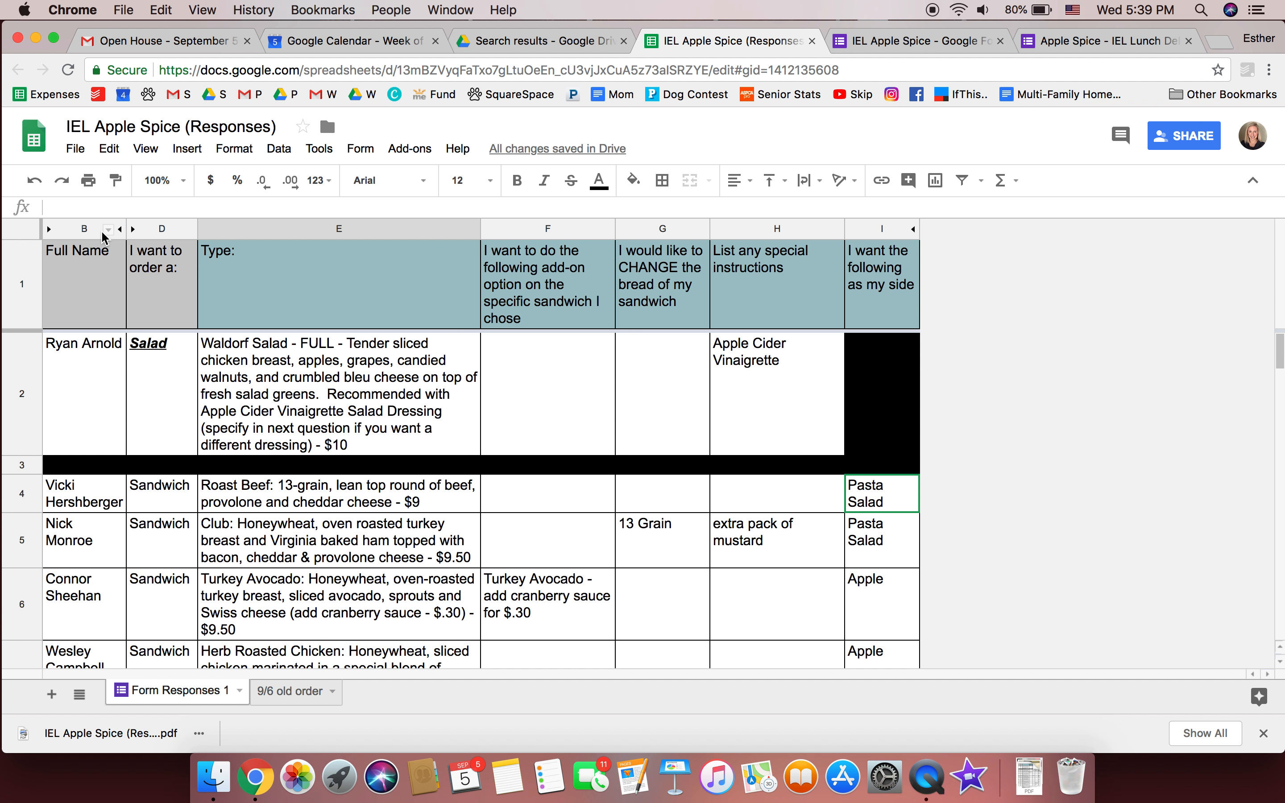
pyautogui.click(107, 230)
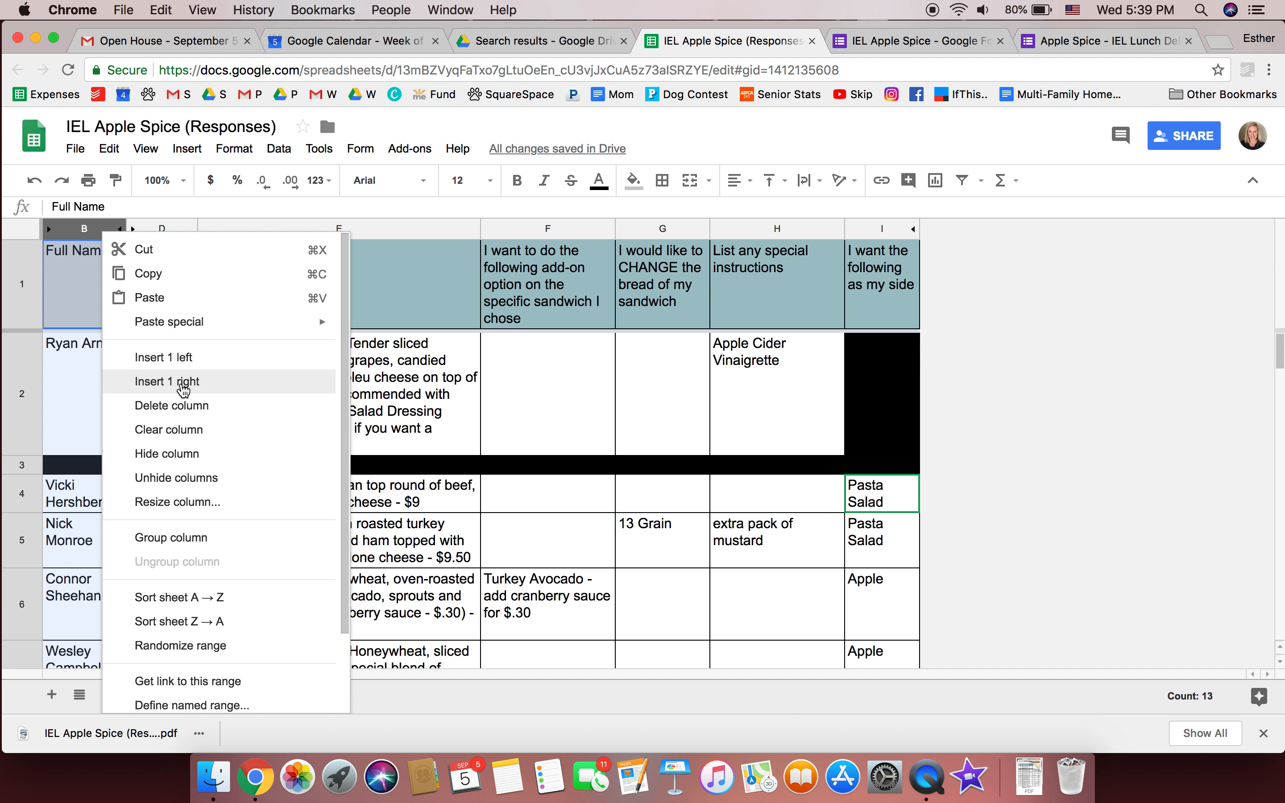
pyautogui.click(183, 390)
pyautogui.rightClick(161, 229)
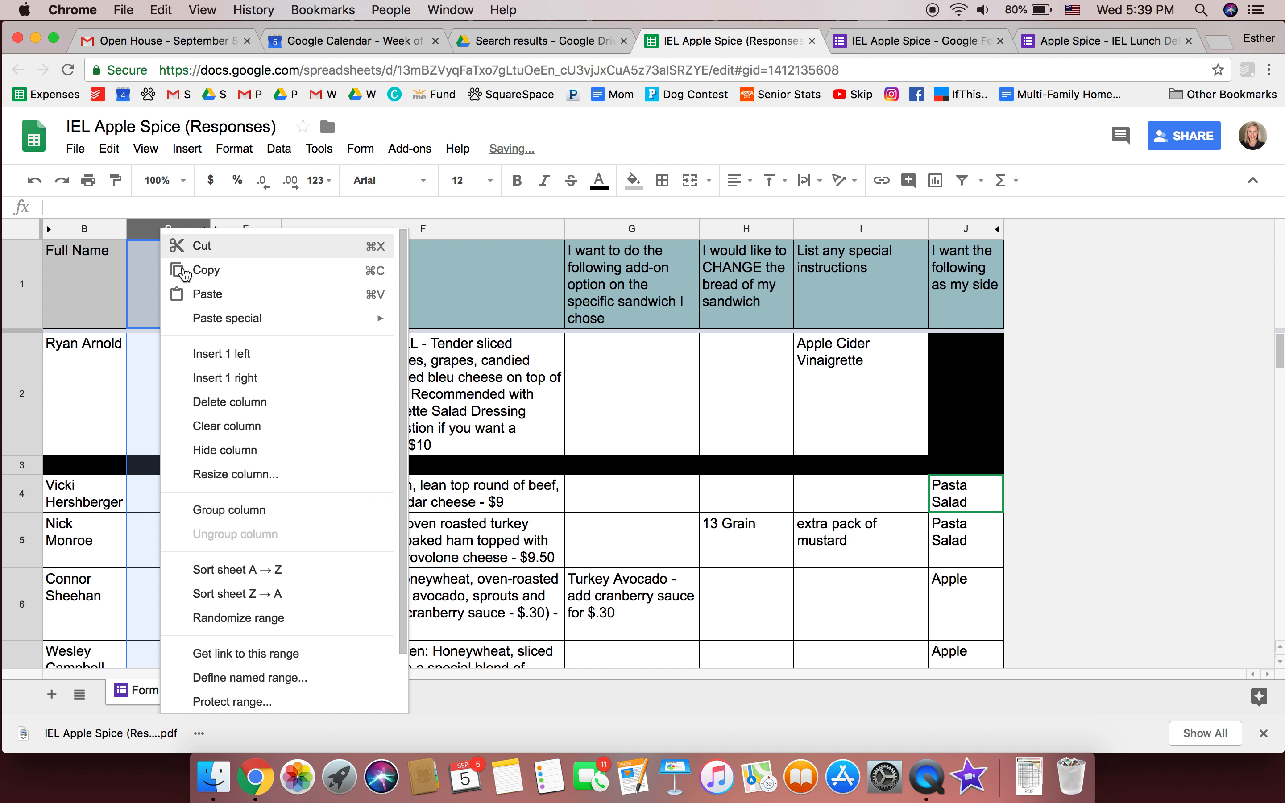
pyautogui.click(219, 382)
pyautogui.click(216, 382)
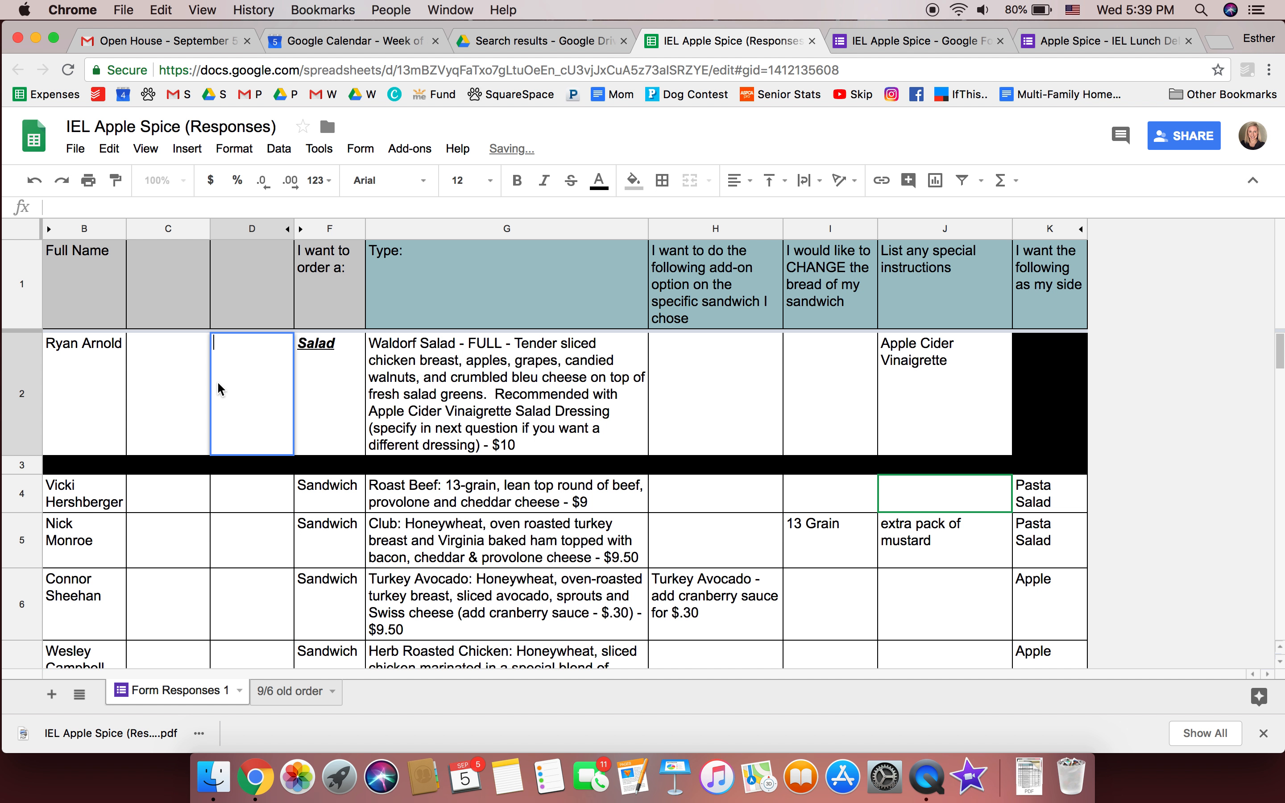
# Head the new columns C and D with 'Paid:' and 'Type:'
pyautogui.click(179, 290)
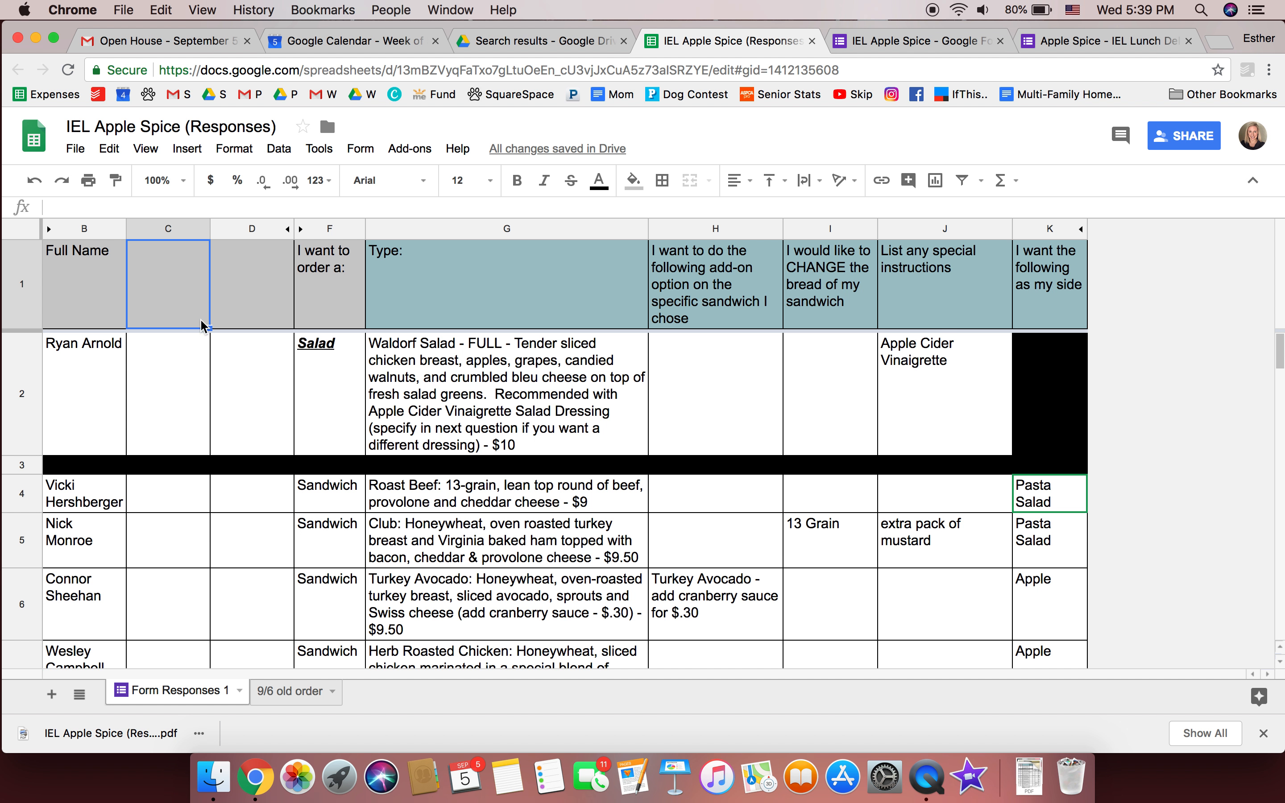
pyautogui.write('Paid:')
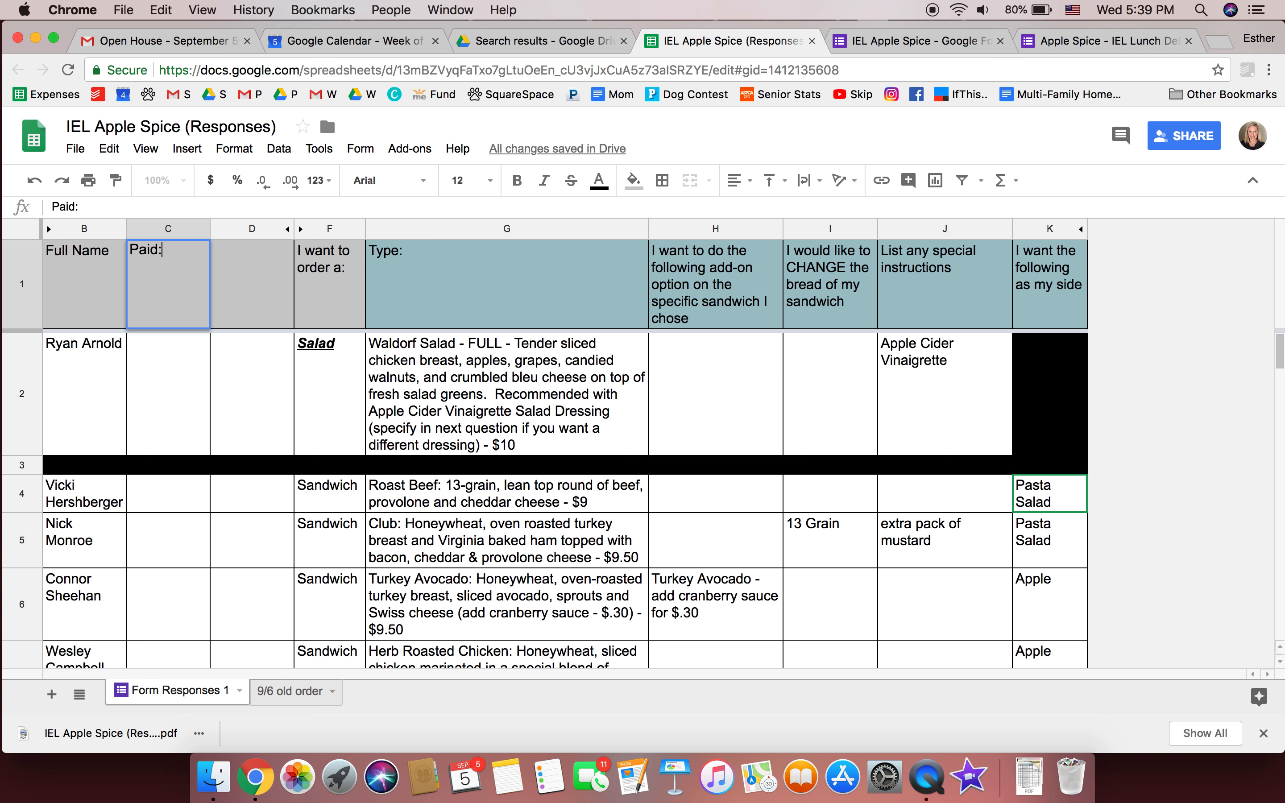
pyautogui.press('Tab')
pyautogui.write('Type:')
# Record $12.50 and venmo in the first order's Paid and Type cells
pyautogui.click(204, 407)
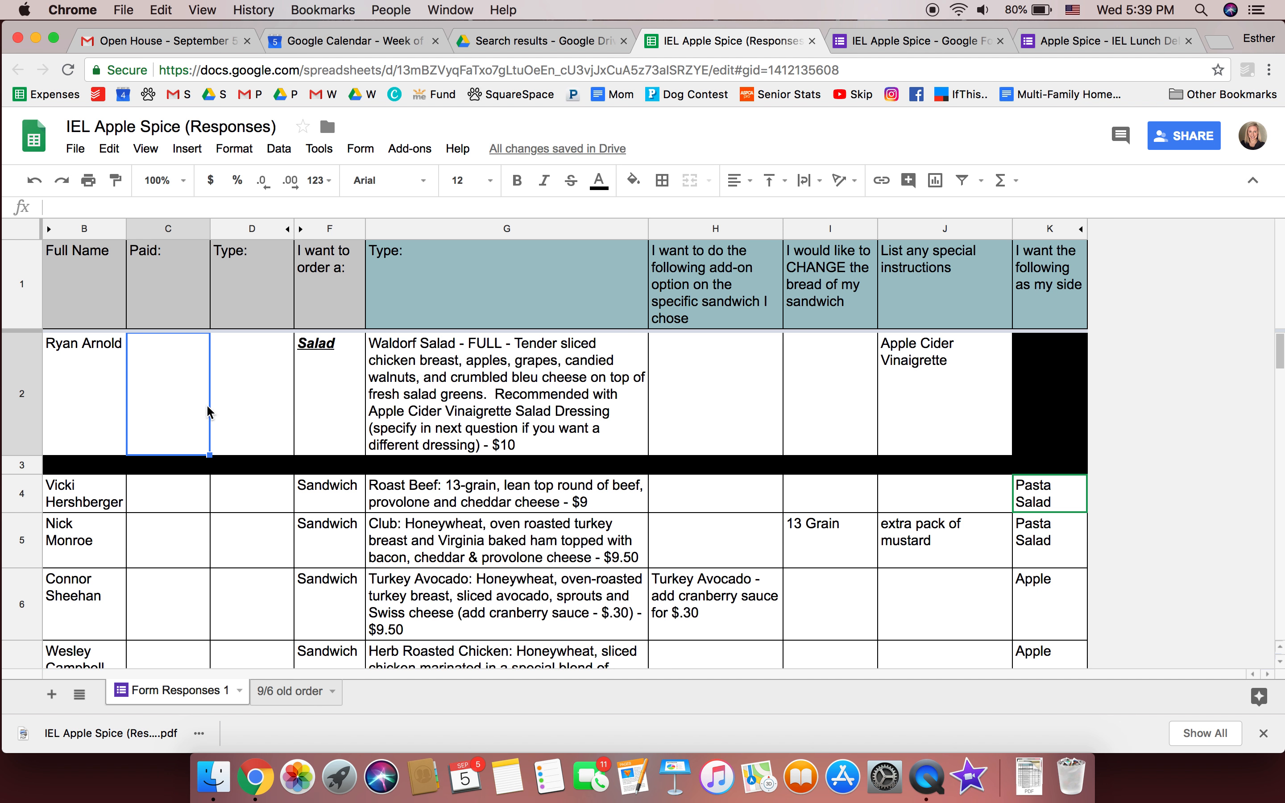
pyautogui.write('$12.40')
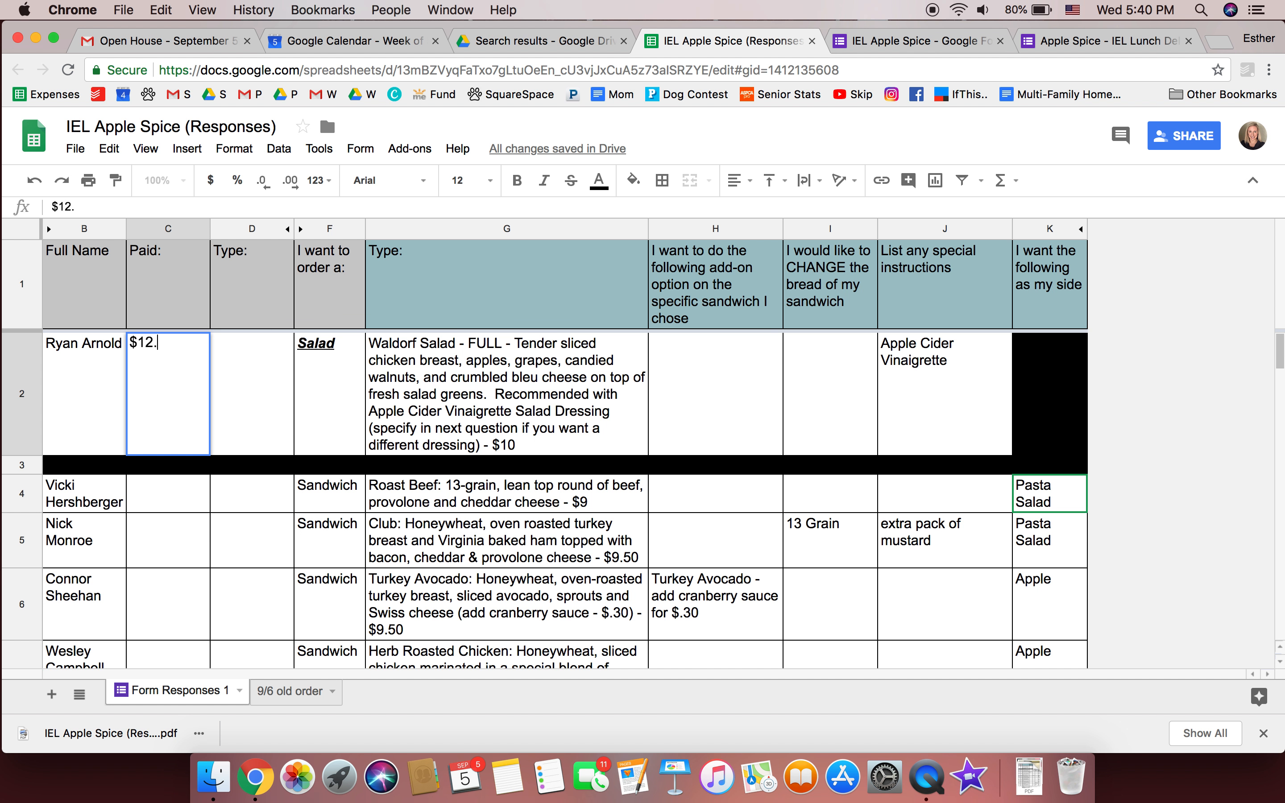
pyautogui.press('BackSpace')
pyautogui.press('BackSpace')
pyautogui.write('50')
pyautogui.press('Tab')
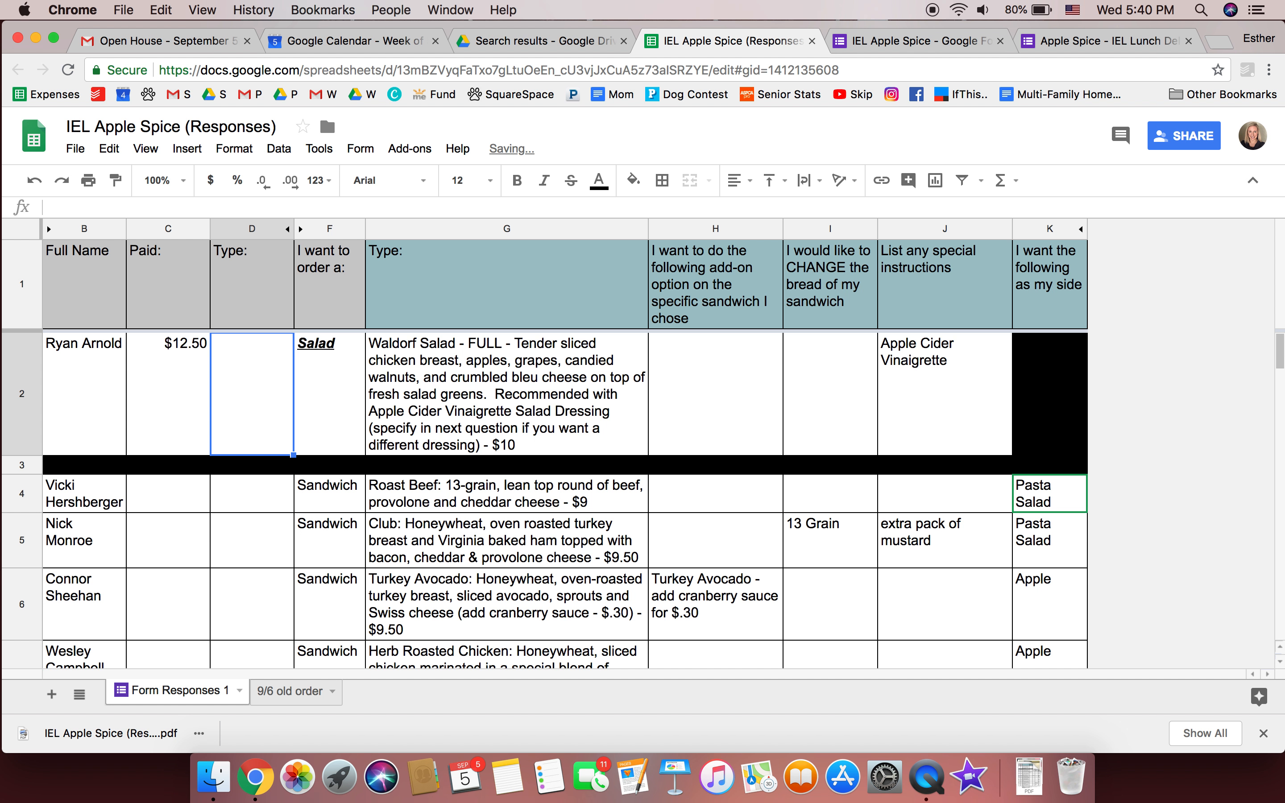
pyautogui.write('venmo')
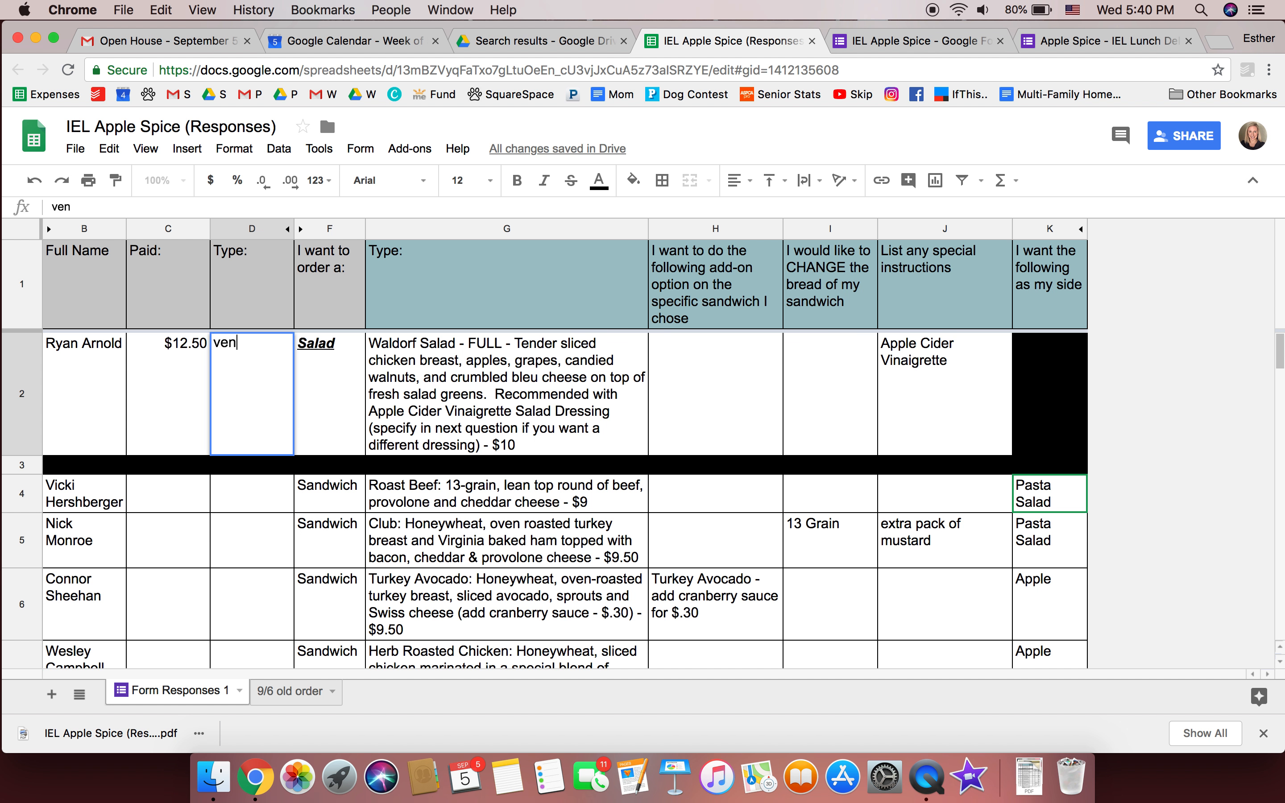
pyautogui.press('Return')
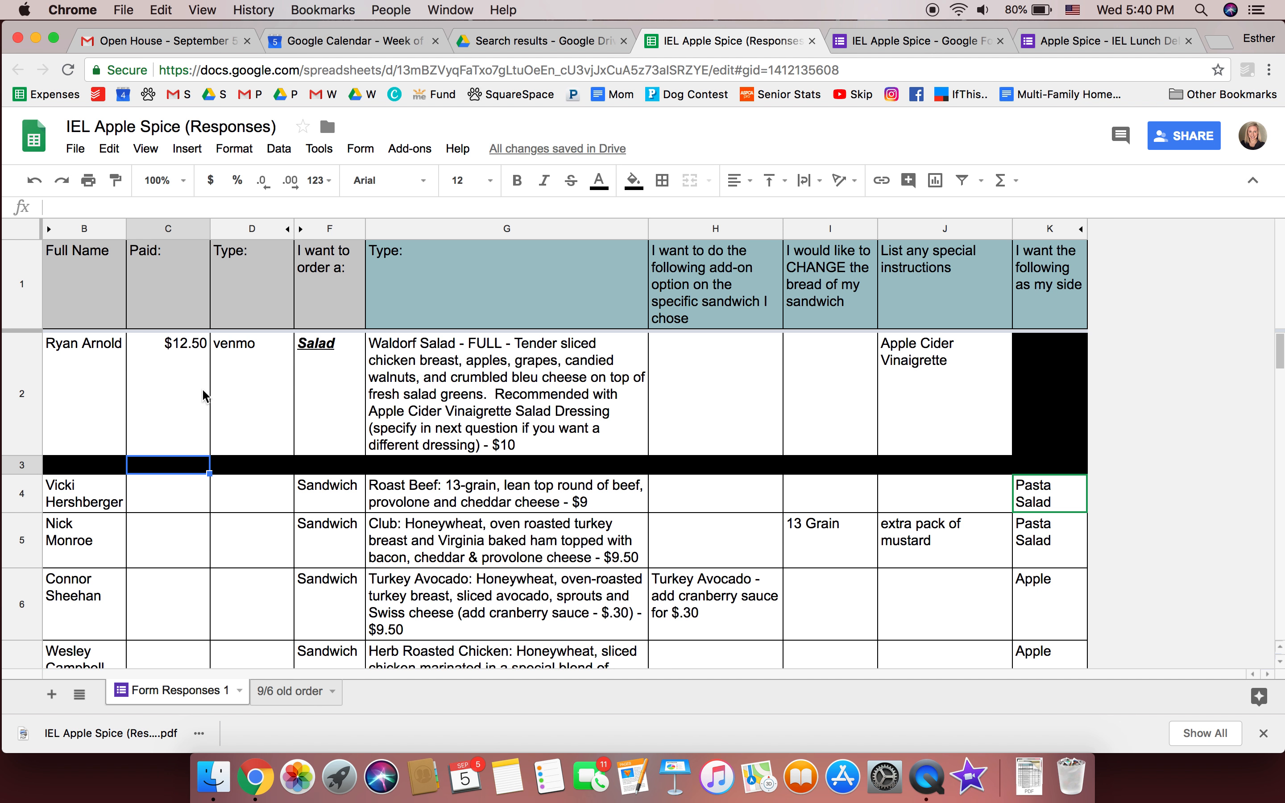
# Fill C4:D4 yellow and extend the yellow fill down through all sandwich order rows
pyautogui.moveTo(184, 505); pyautogui.dragTo(250, 497)
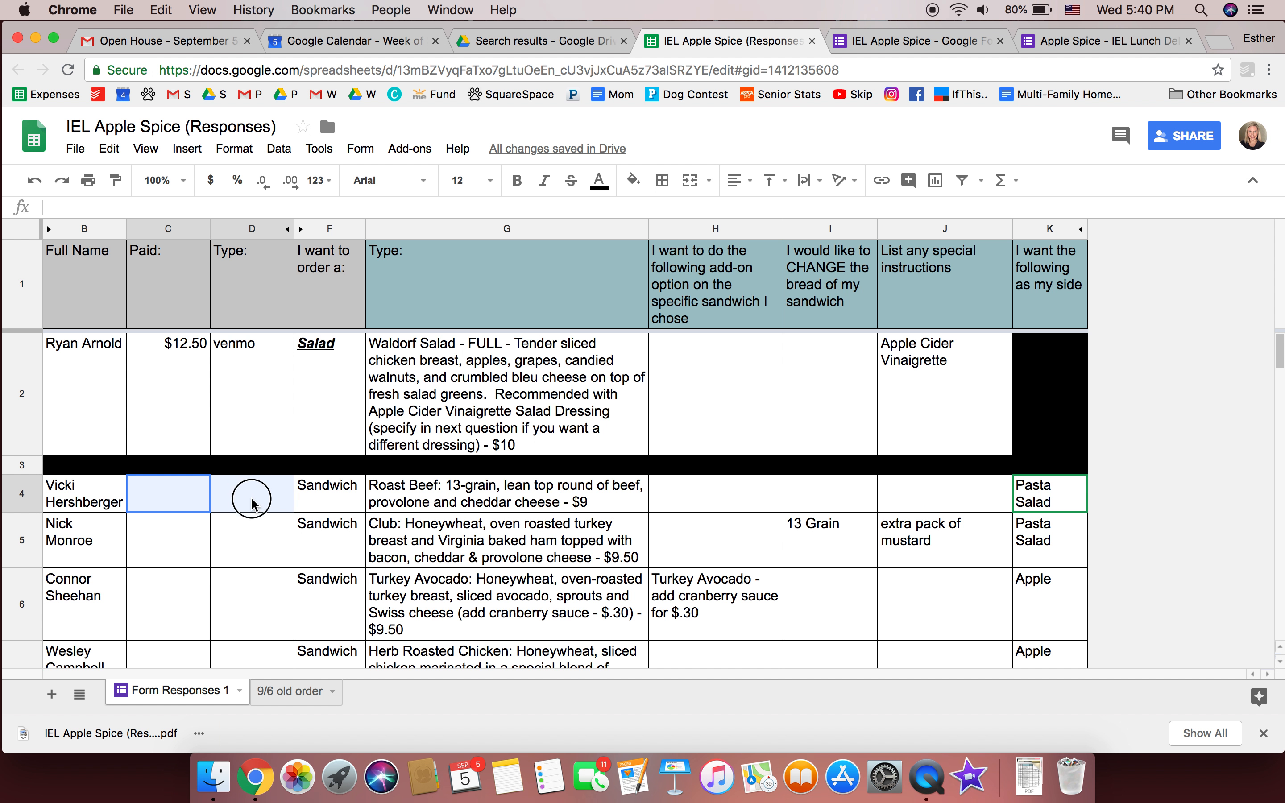
pyautogui.click(634, 181)
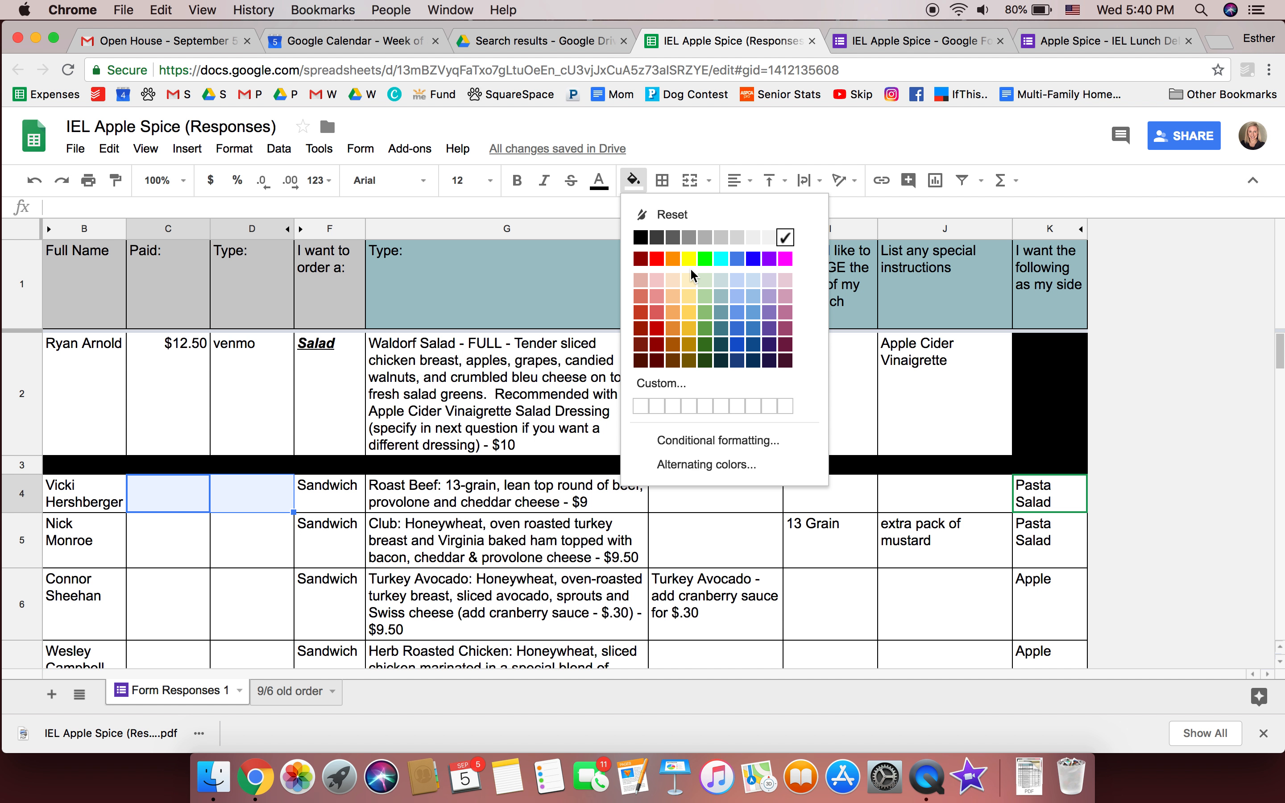
pyautogui.click(690, 262)
pyautogui.click(316, 618)
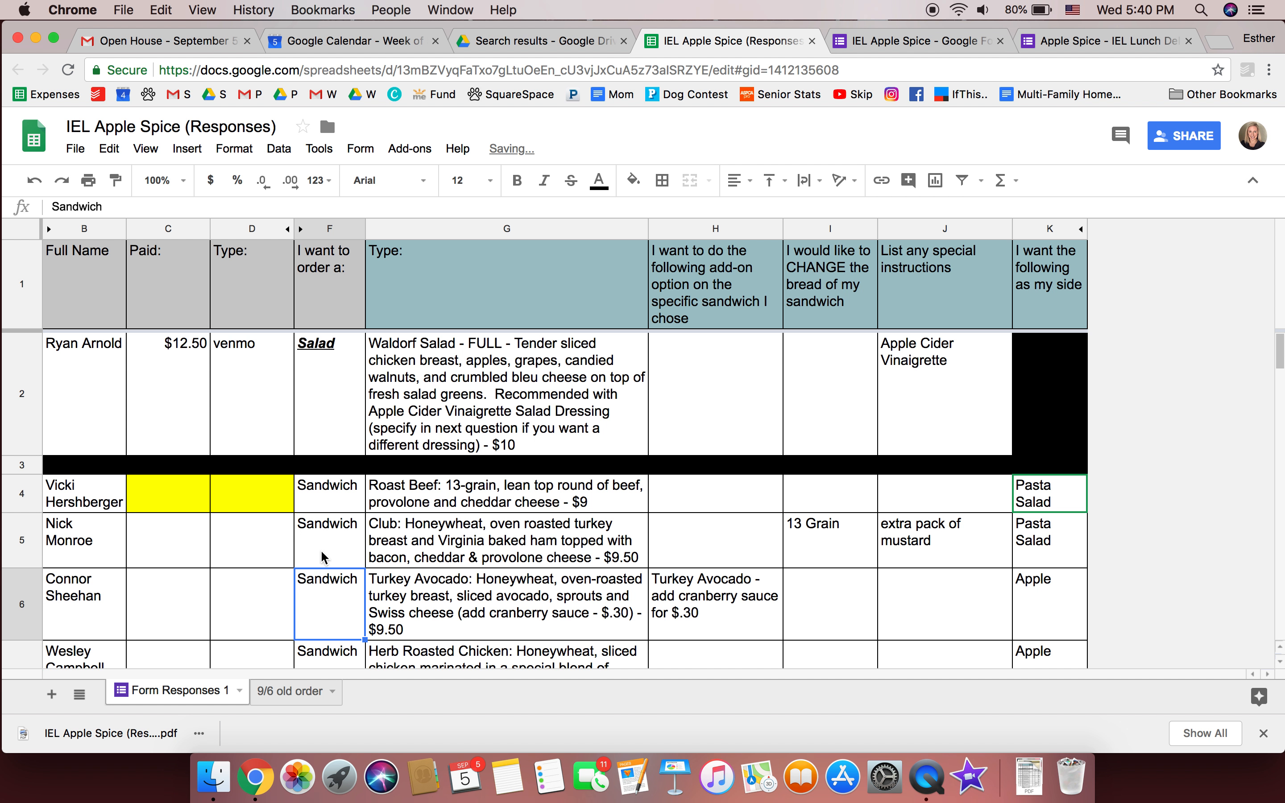
pyautogui.click(289, 508)
pyautogui.moveTo(195, 499); pyautogui.dragTo(286, 588)
pyautogui.click(285, 588)
pyautogui.scroll(-2, 285, 586)
pyautogui.scroll(10, 285, 587)
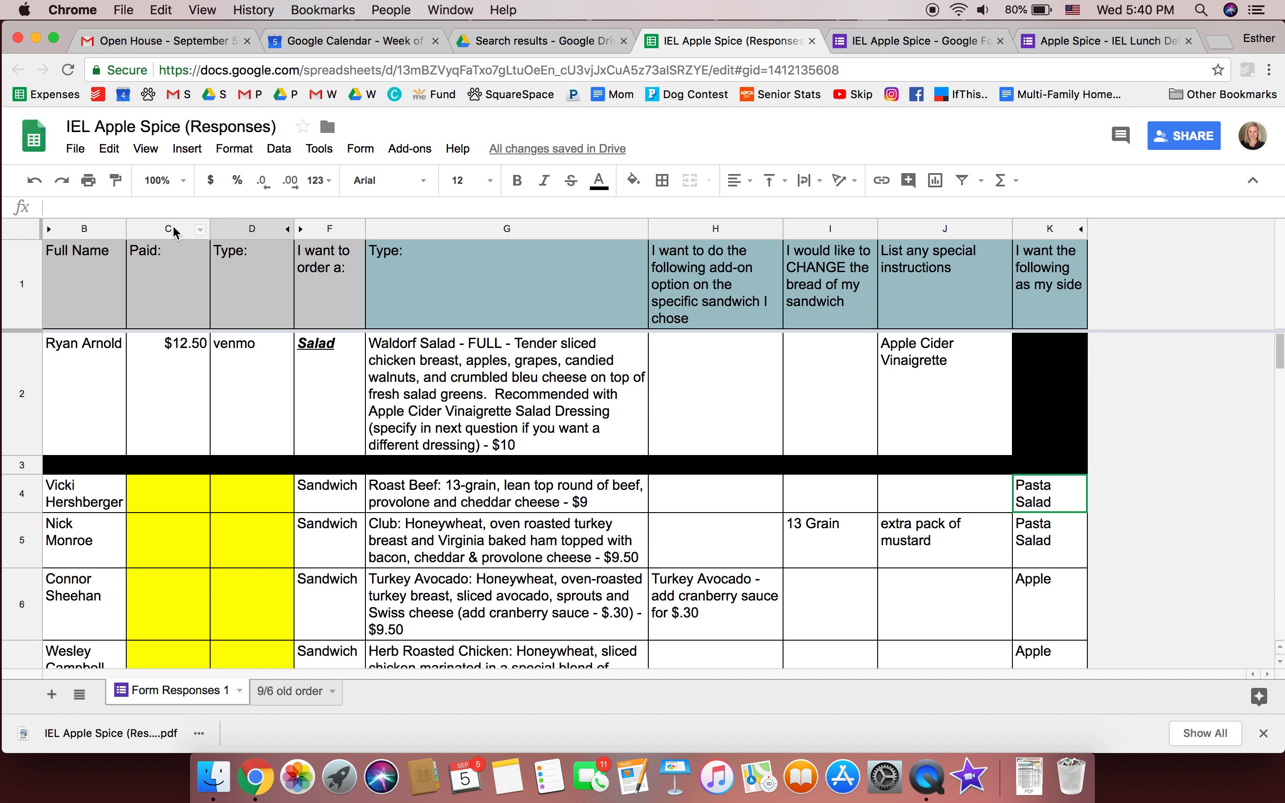
pyautogui.click(195, 227)
# Hide the Paid and Type columns, then unhide columns C–E to reveal the location column
pyautogui.moveTo(196, 228); pyautogui.dragTo(251, 229)
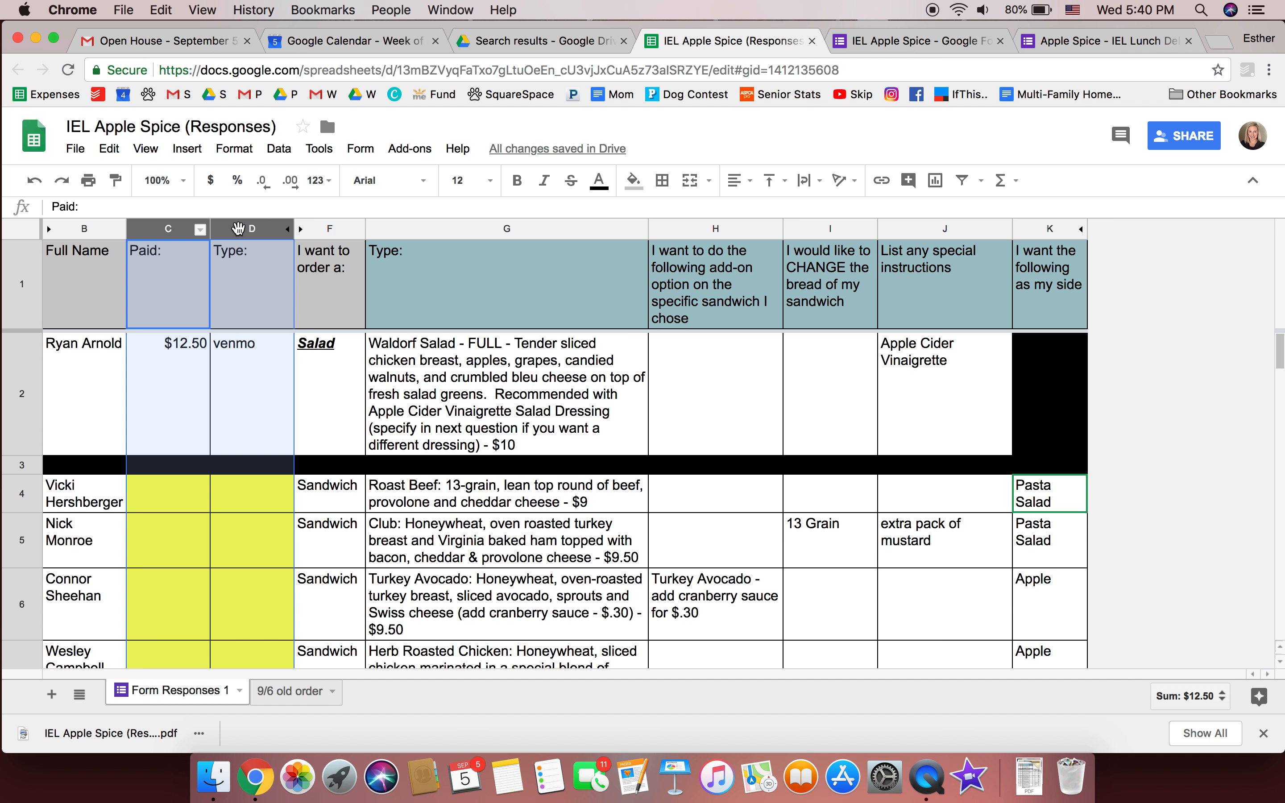
pyautogui.rightClick(240, 232)
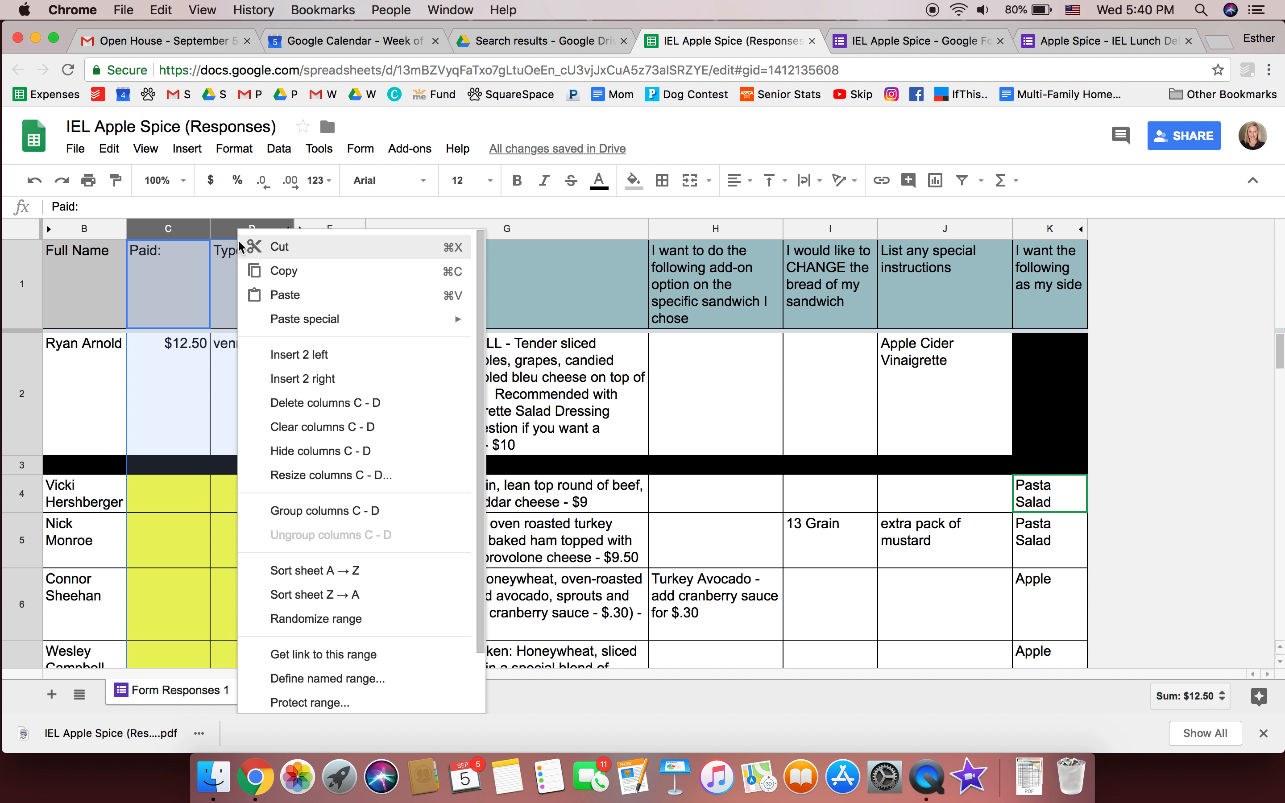
pyautogui.click(287, 461)
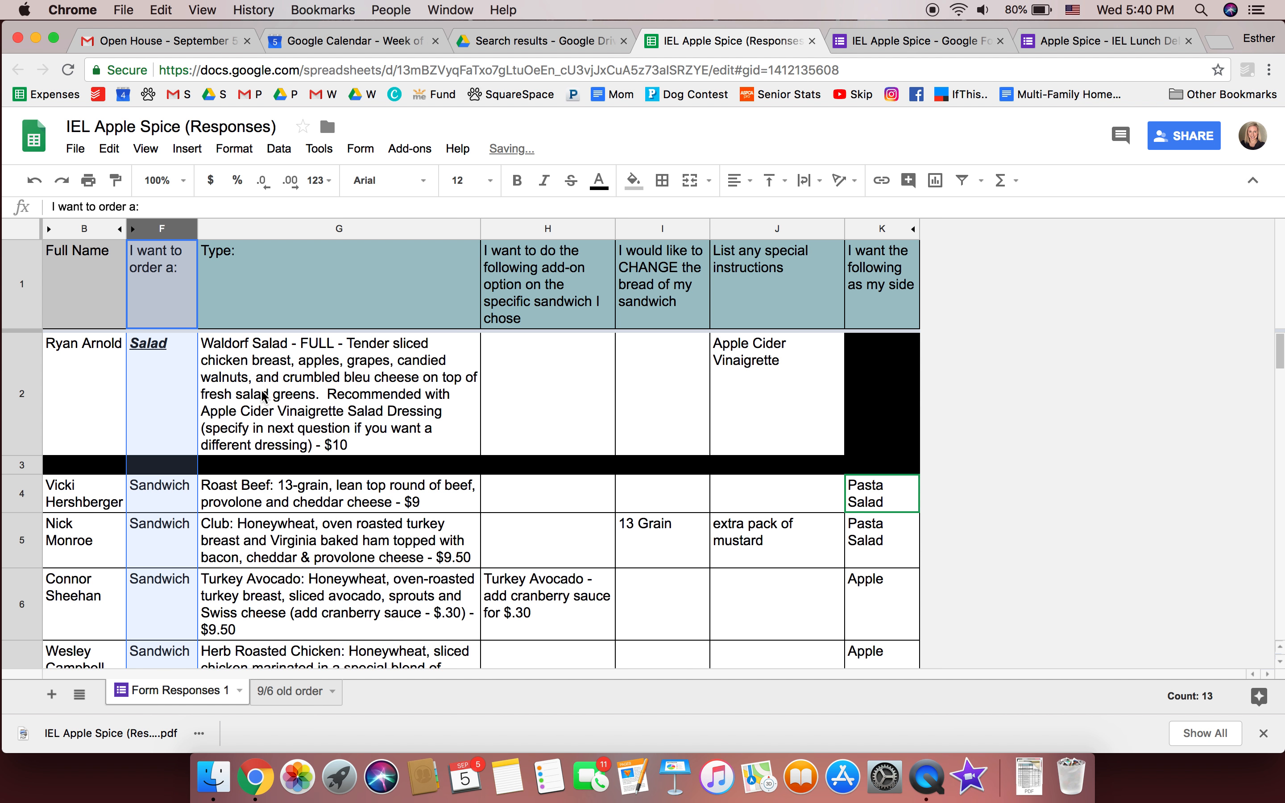
pyautogui.click(120, 229)
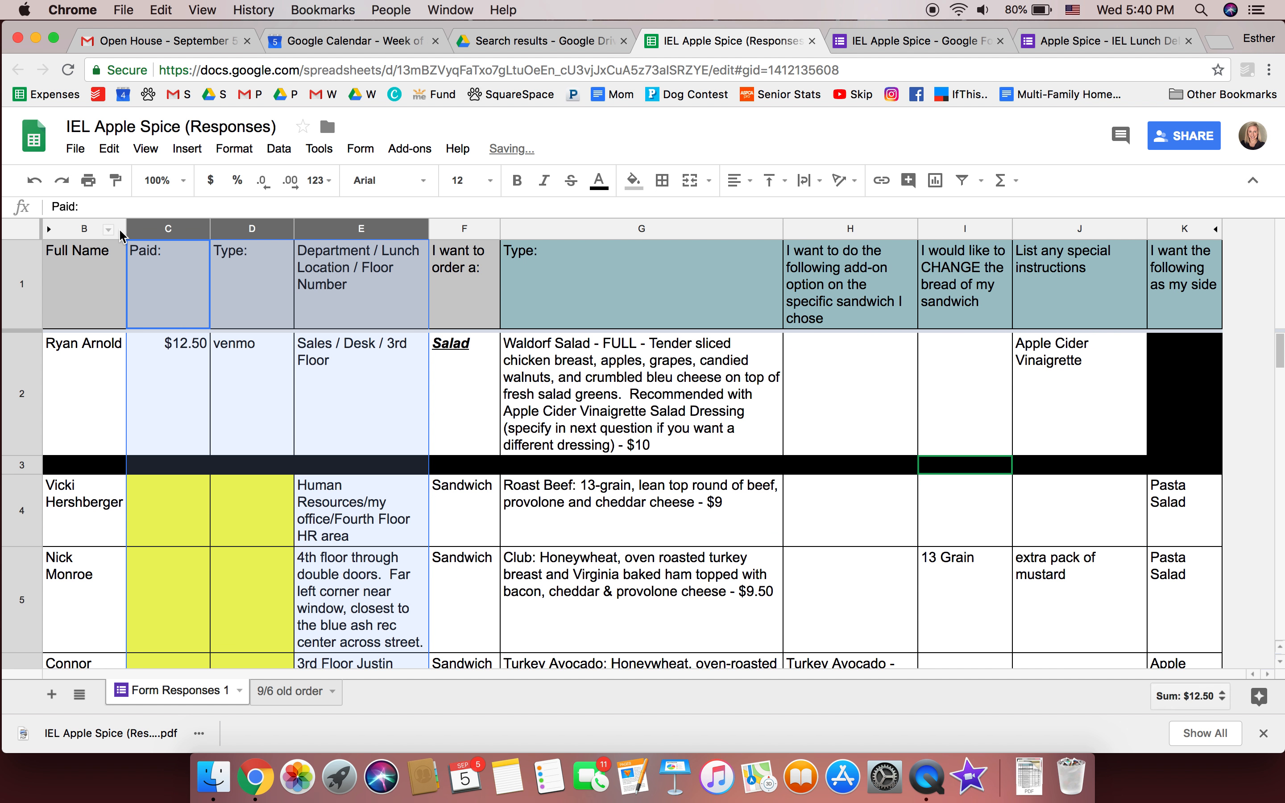
pyautogui.click(274, 318)
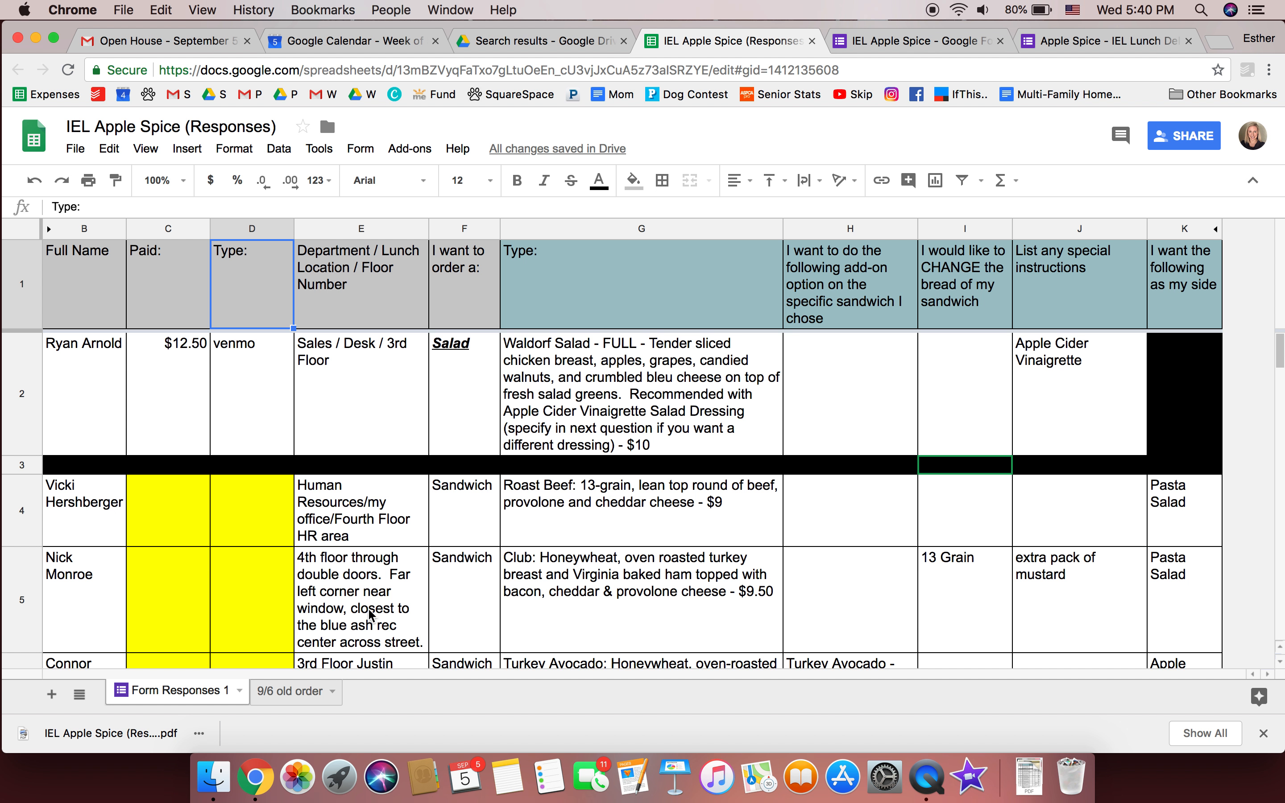
pyautogui.scroll(-10, 371, 615)
pyautogui.scroll(10, 371, 615)
pyautogui.click(631, 615)
pyautogui.scroll(-4, 631, 615)
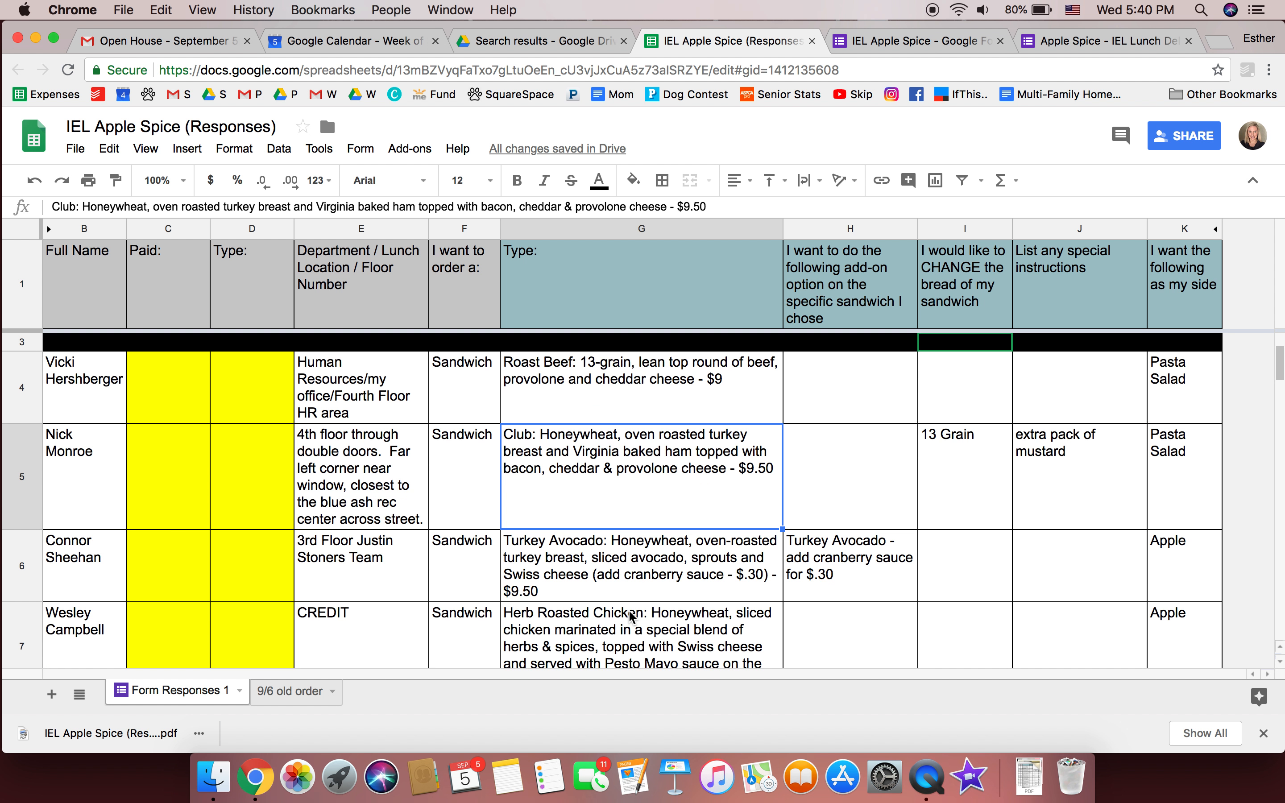
pyautogui.scroll(4, 631, 616)
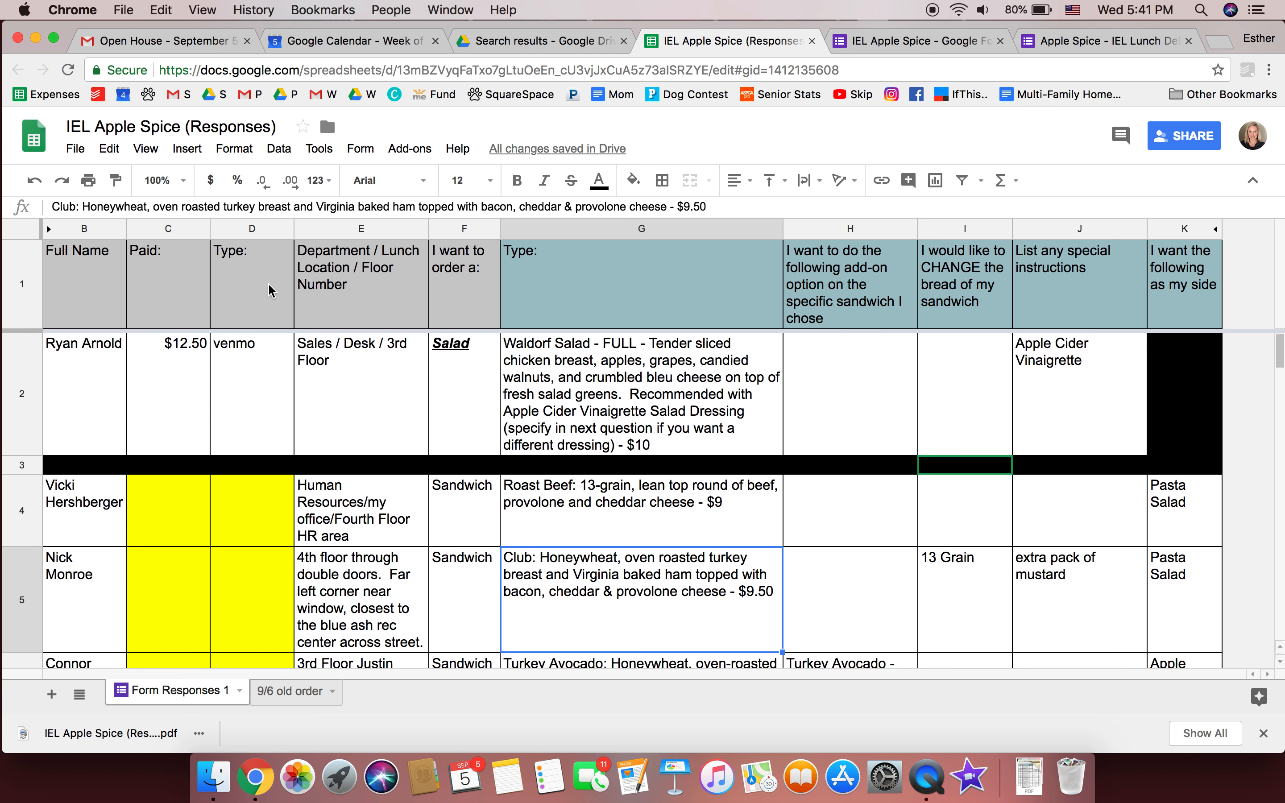
# Duplicate the Form Responses 1 sheet and name the copy '9/6 old'
pyautogui.rightClick(187, 697)
pyautogui.click(225, 434)
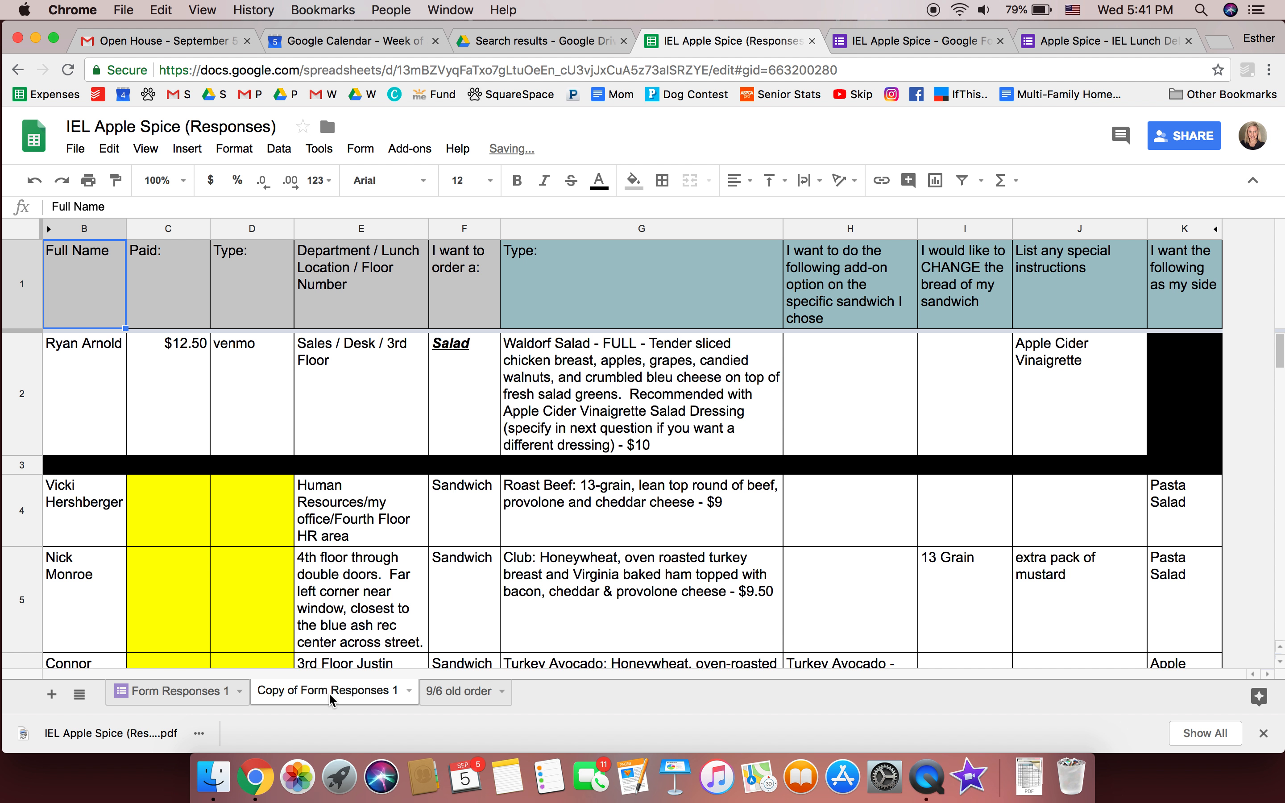
pyautogui.doubleClick(330, 691)
pyautogui.write('9/6')
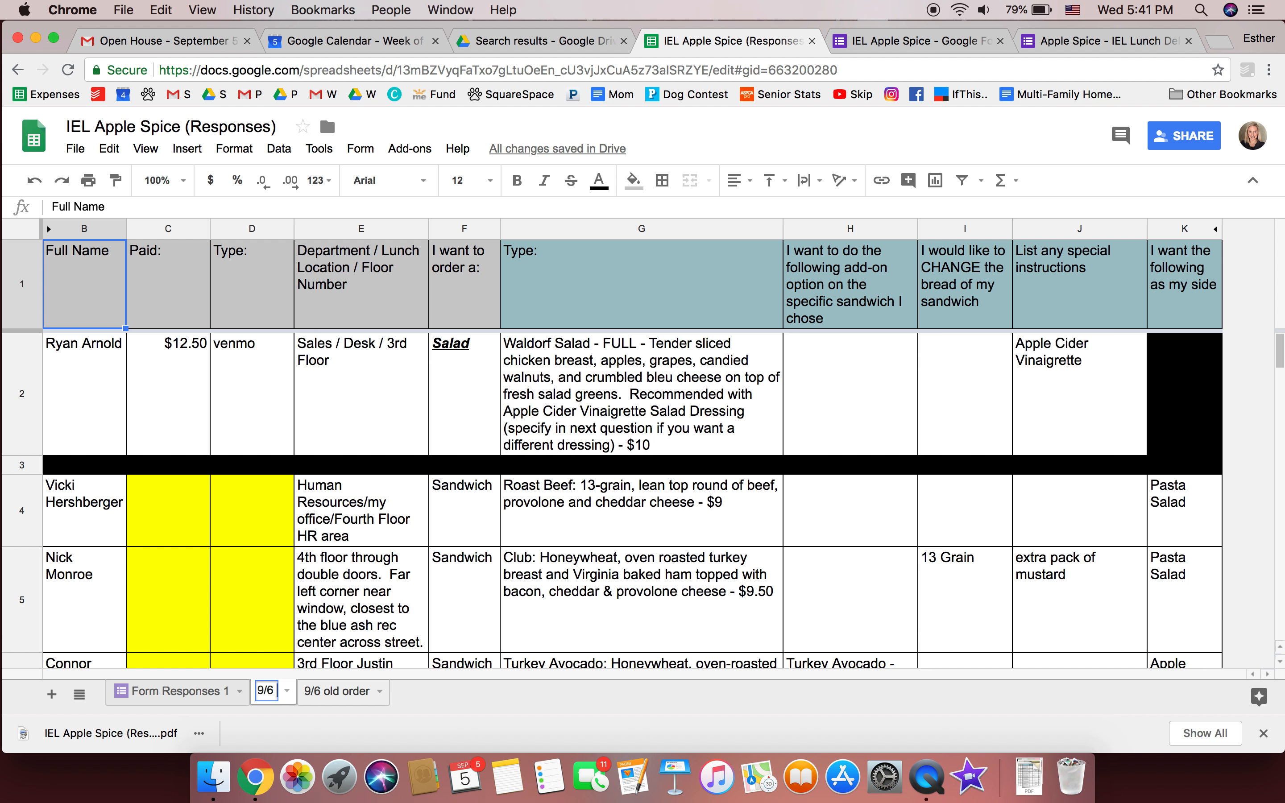
pyautogui.write(' old')
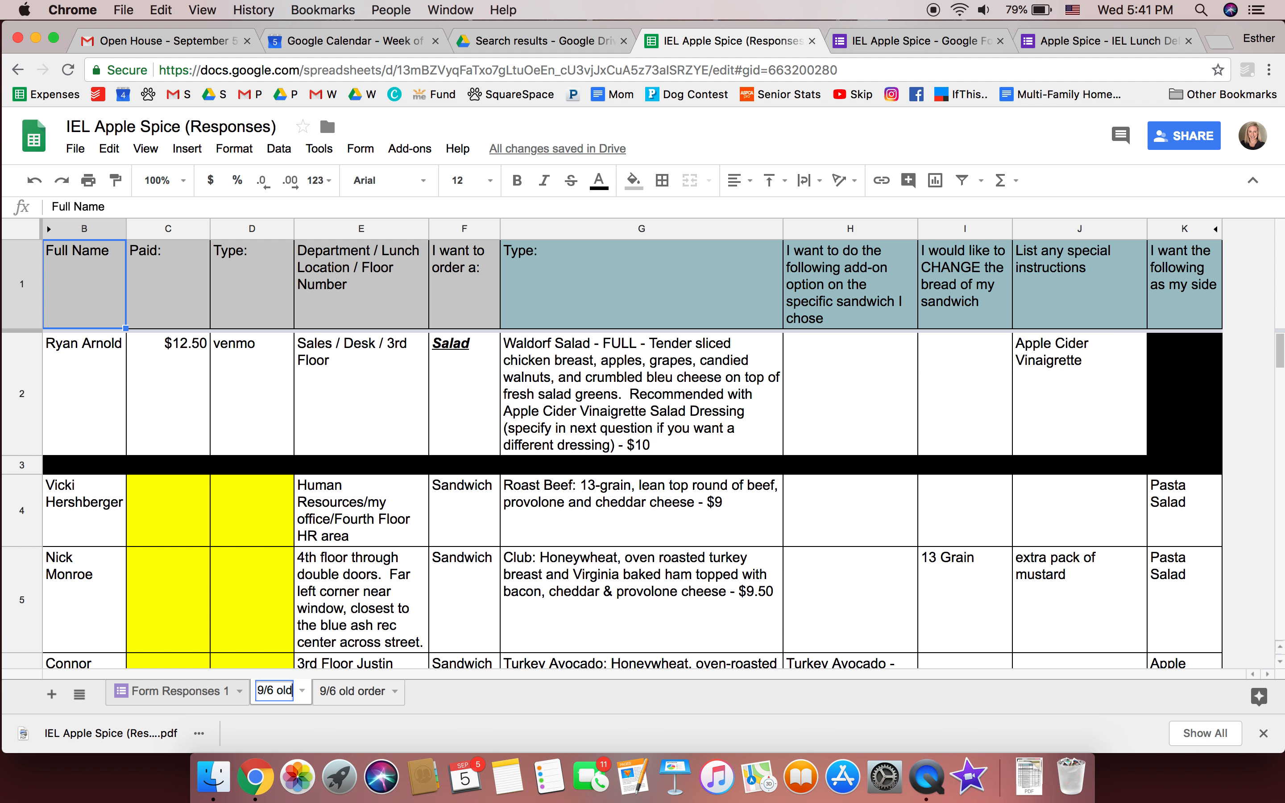
pyautogui.press('Return')
# Return to Form Responses 1 and select order rows 2 through 18
pyautogui.click(212, 692)
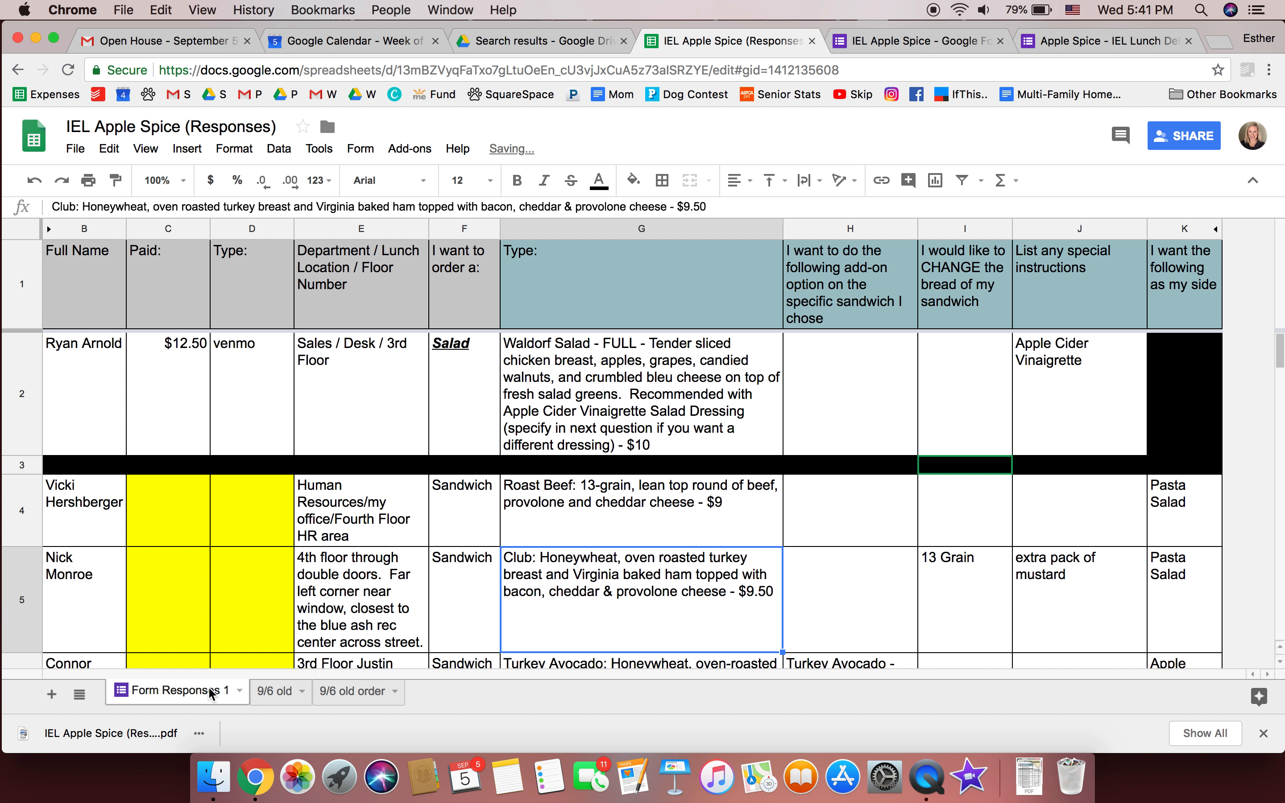
pyautogui.moveTo(22, 437); pyautogui.dragTo(74, 366)
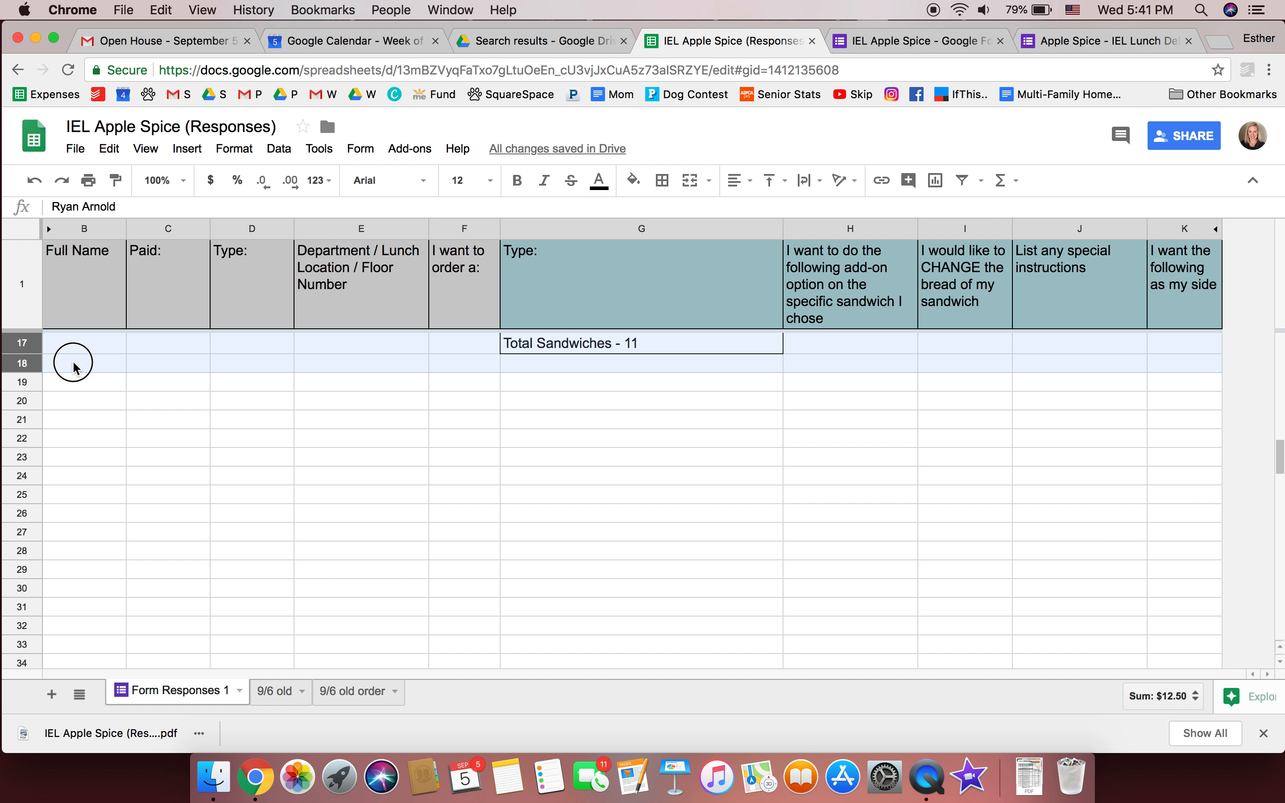
pyautogui.rightClick(22, 362)
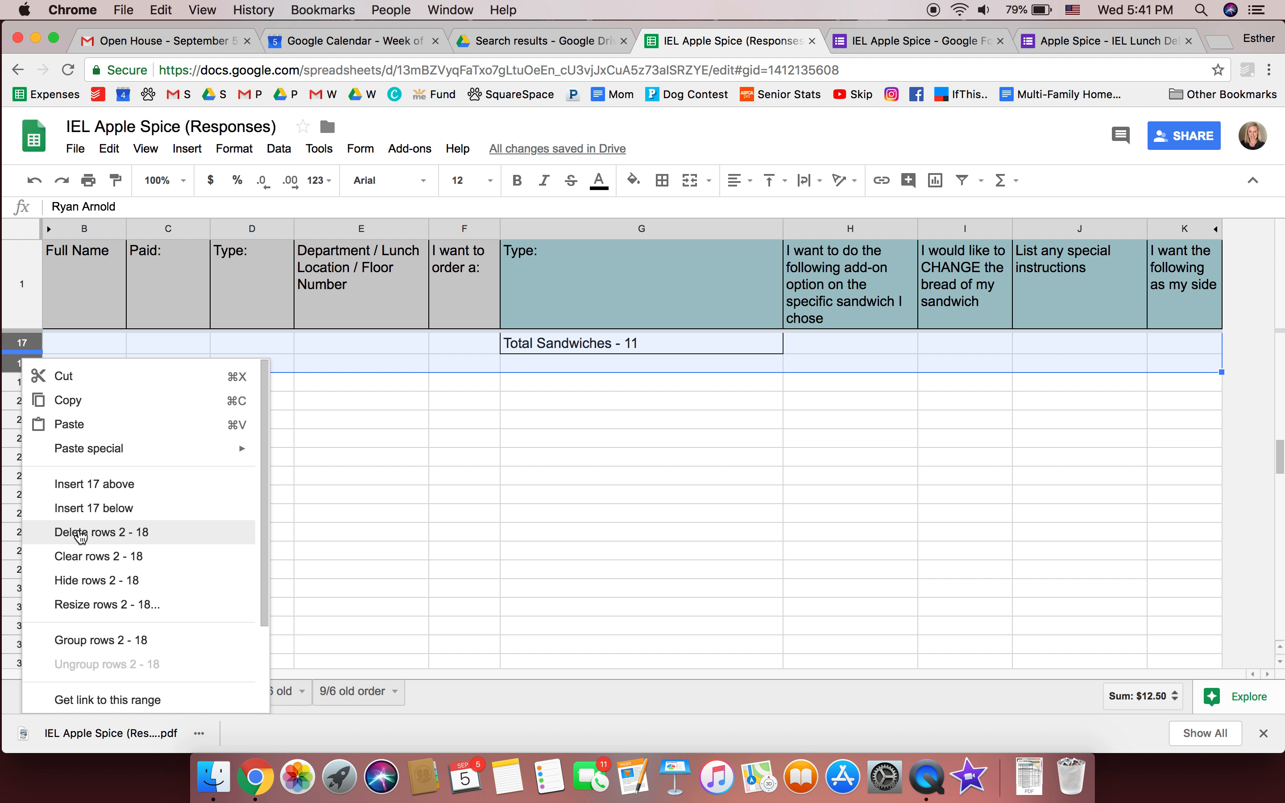